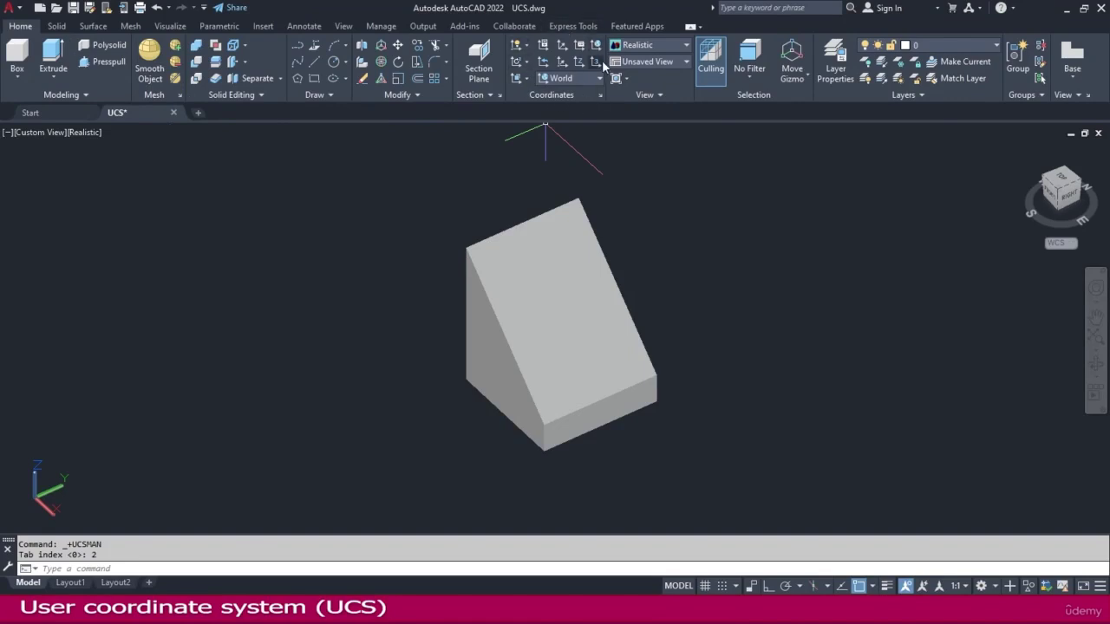
click(175, 29)
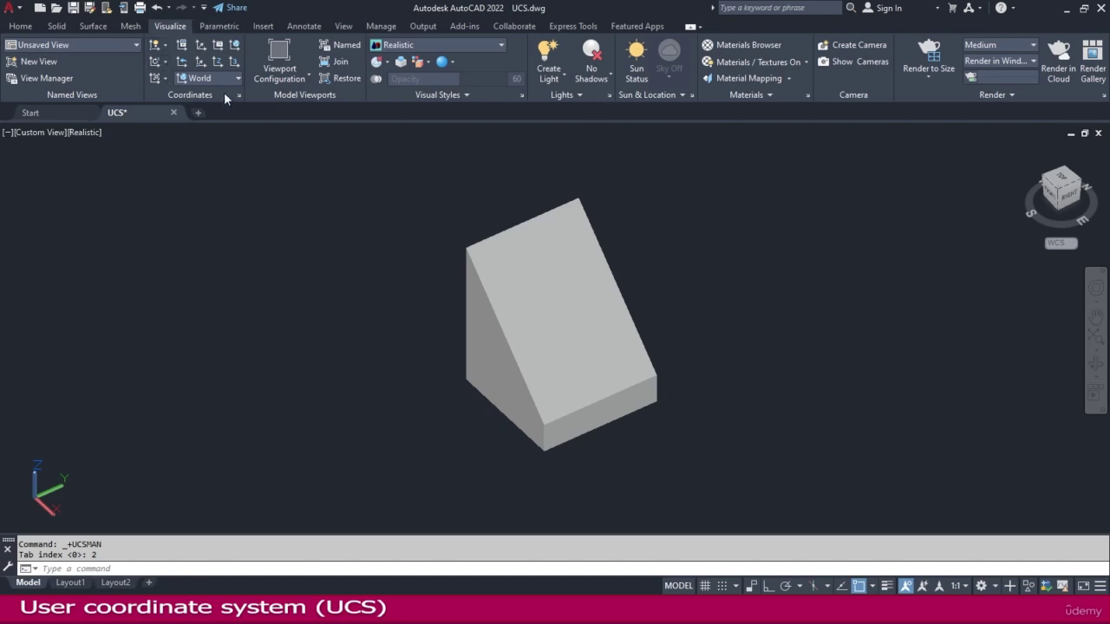
click(29, 25)
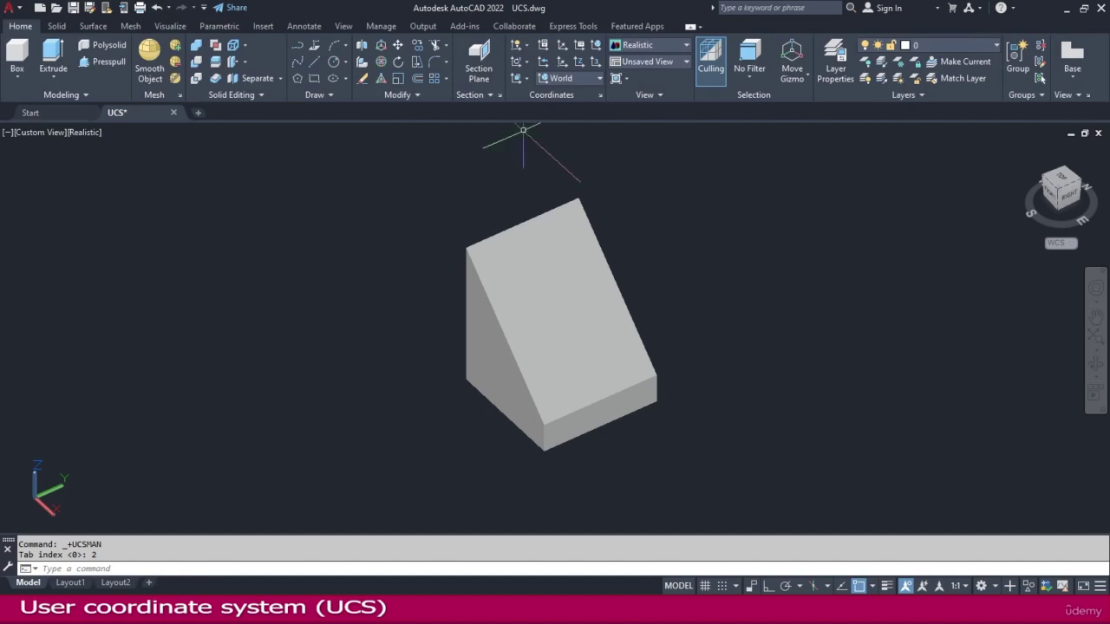
middle_drag(199, 367, 311, 279)
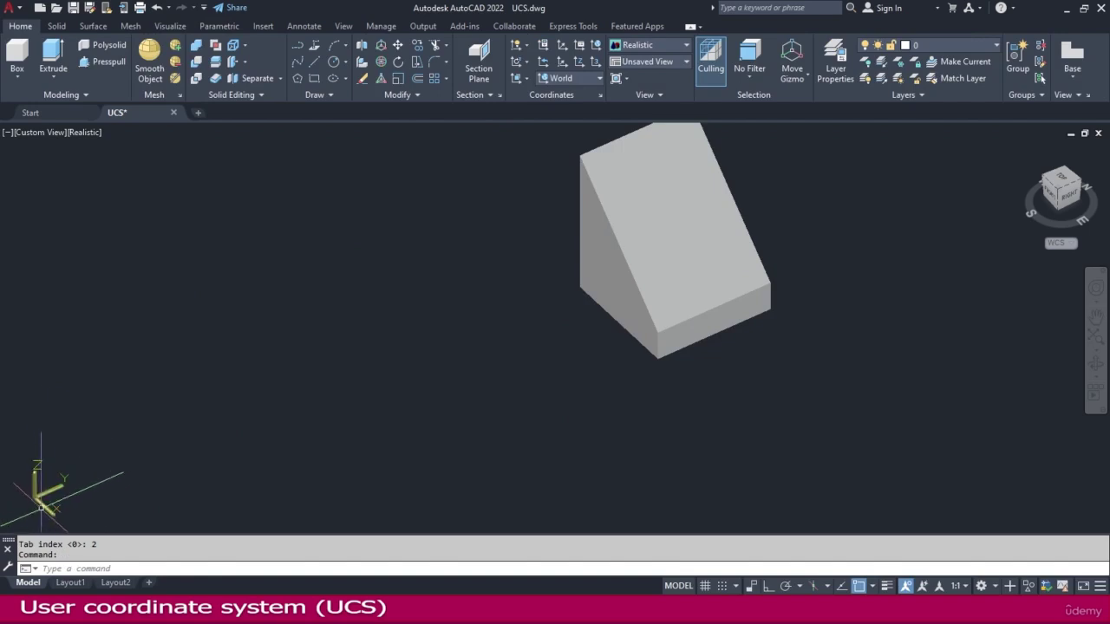
drag(35, 494, 33, 469)
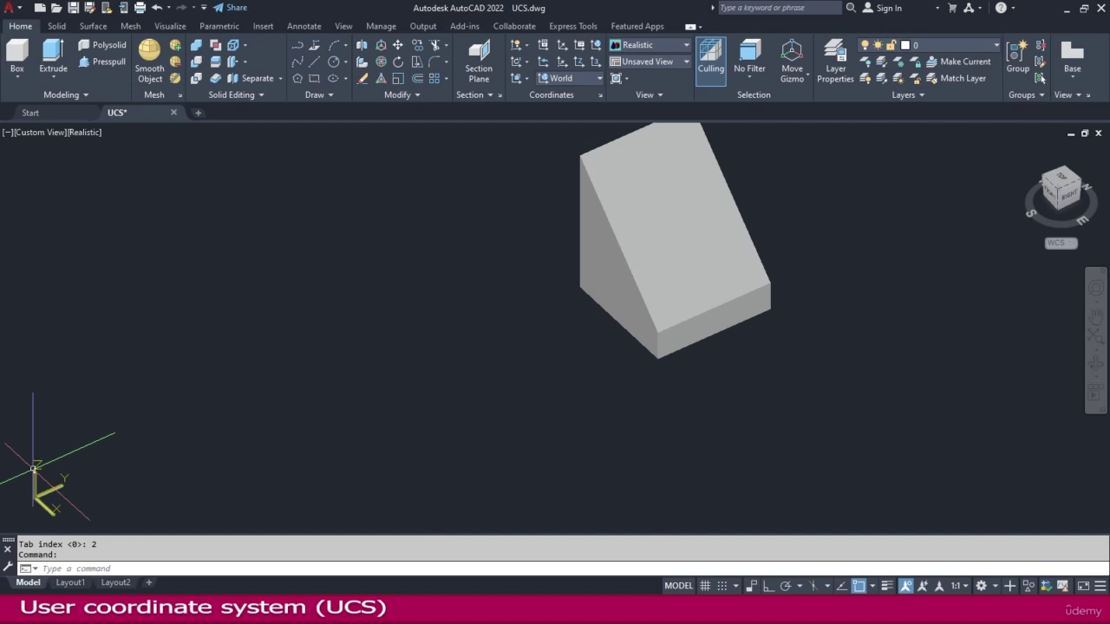
drag(33, 468, 47, 471)
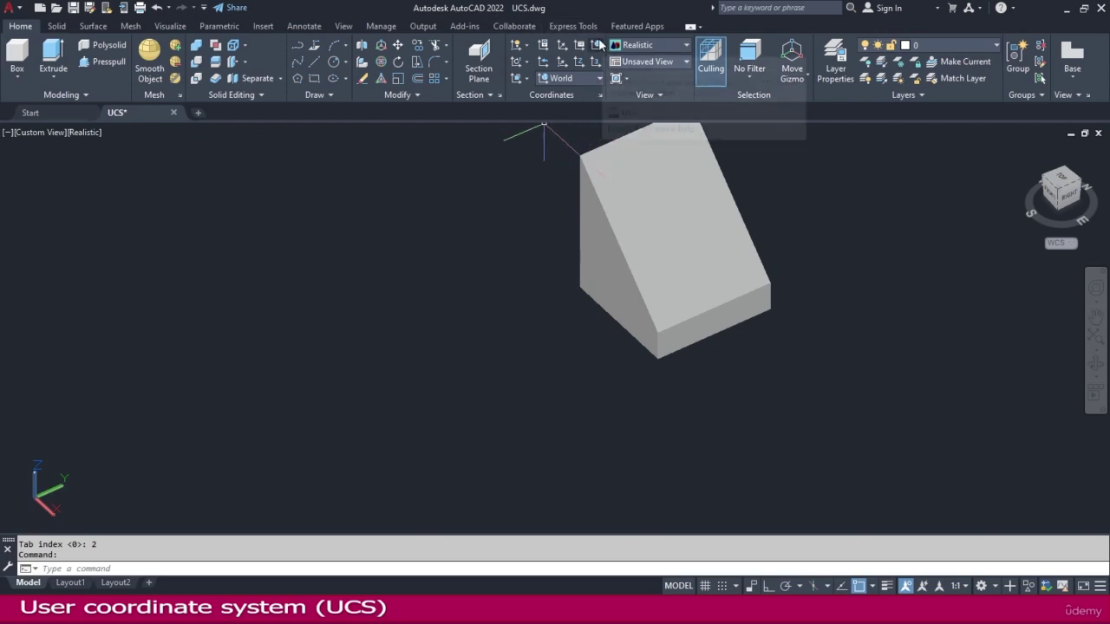
Hide the UCS icon and turn its display back on
click(527, 47)
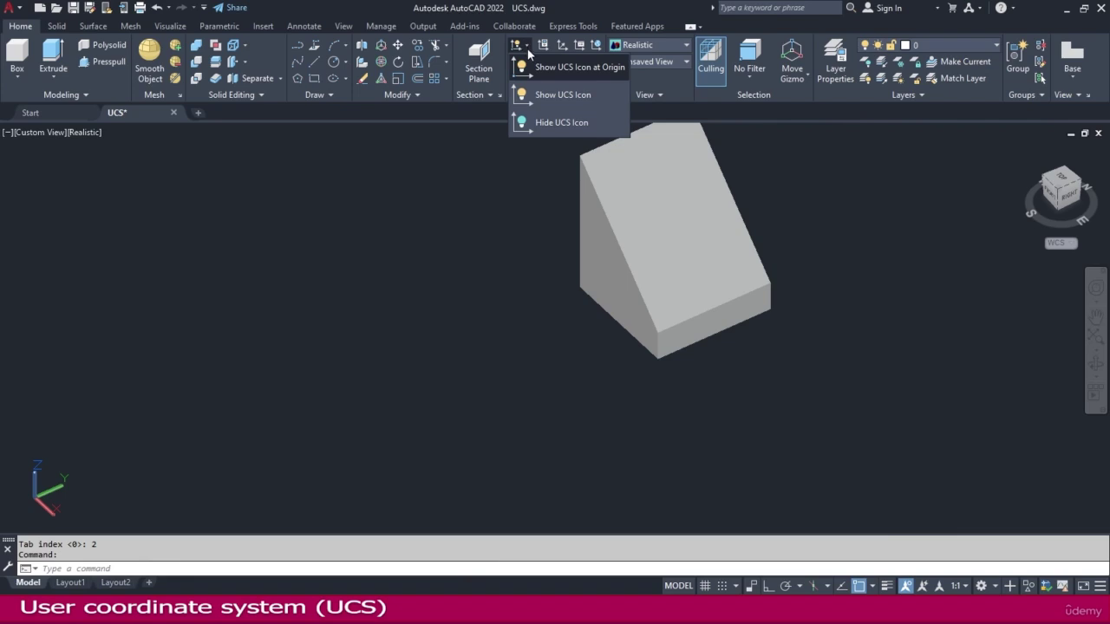
click(563, 123)
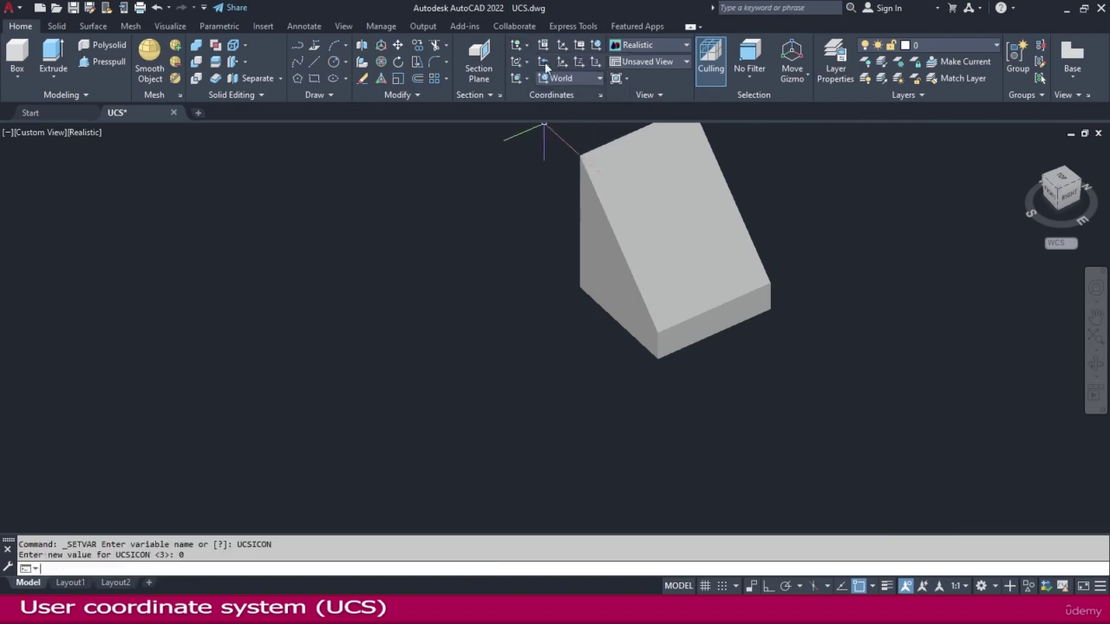
click(527, 47)
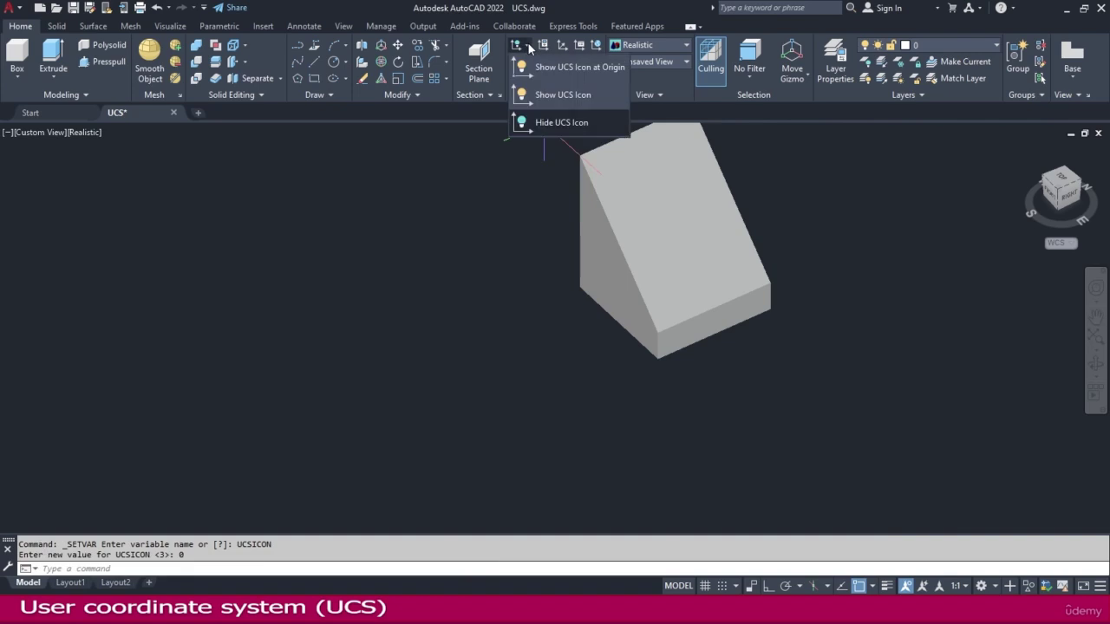
click(555, 96)
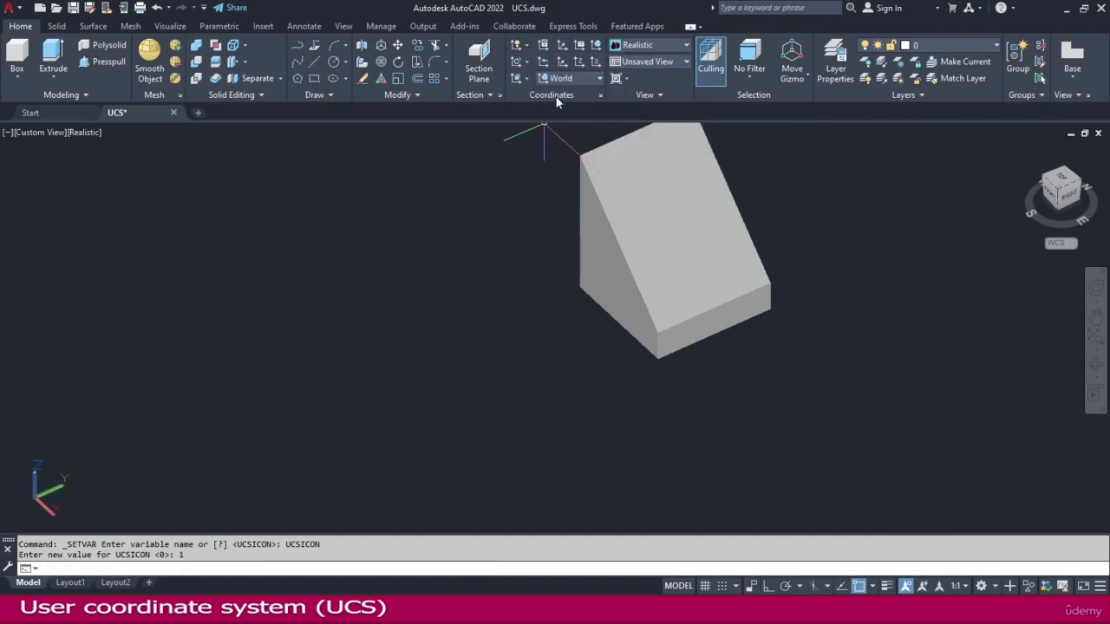
click(528, 48)
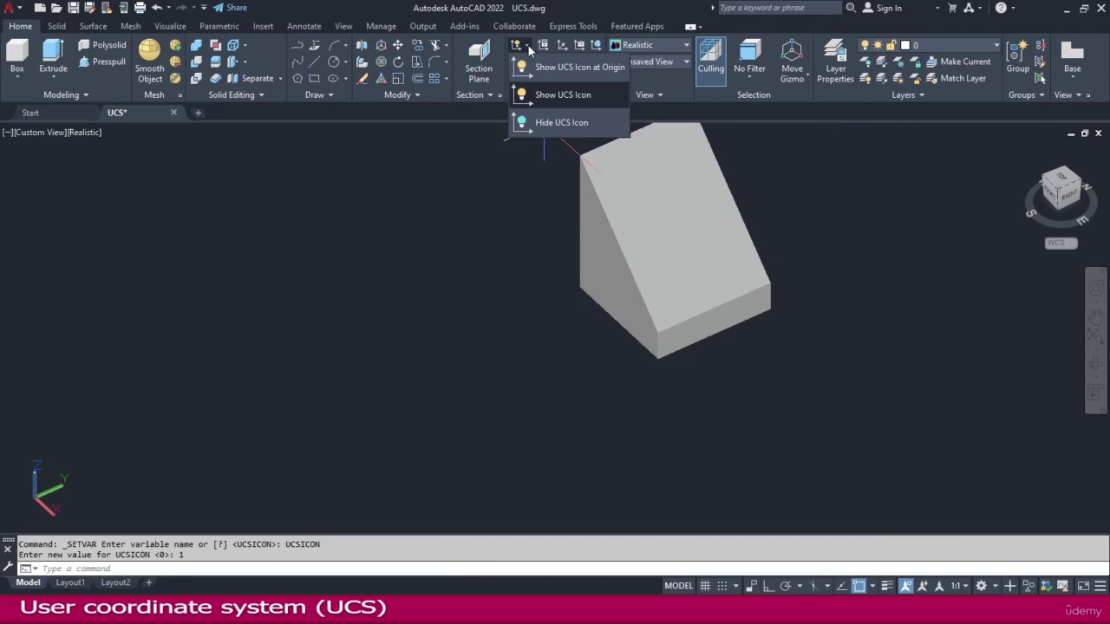
click(530, 48)
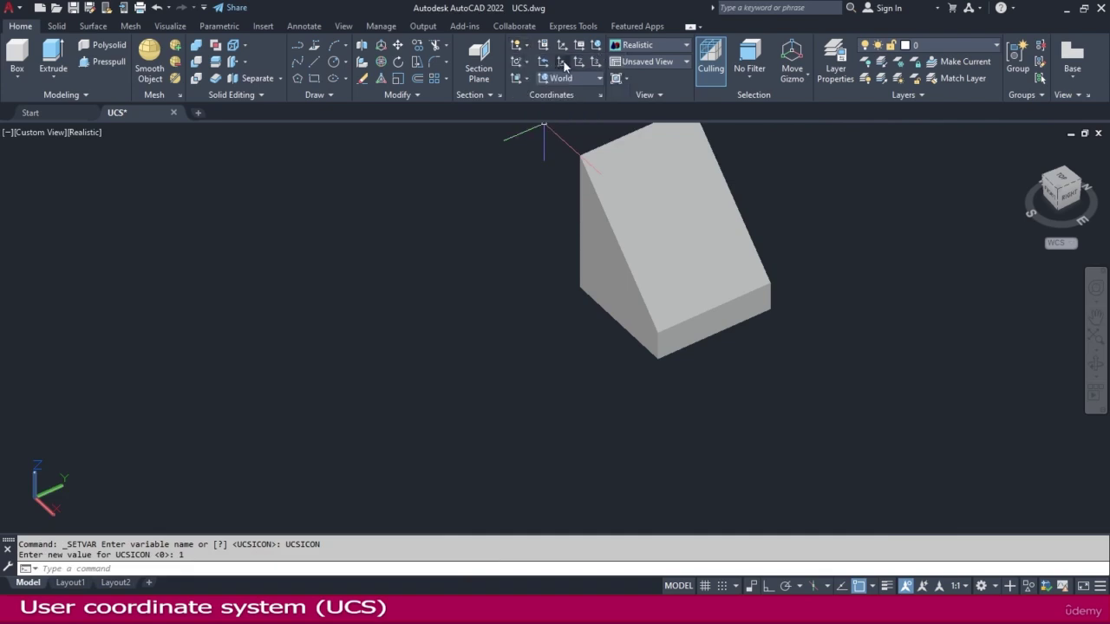
Set a new UCS origin at the right end of the wedge's lower front edge, aligned with the sloped face
click(563, 63)
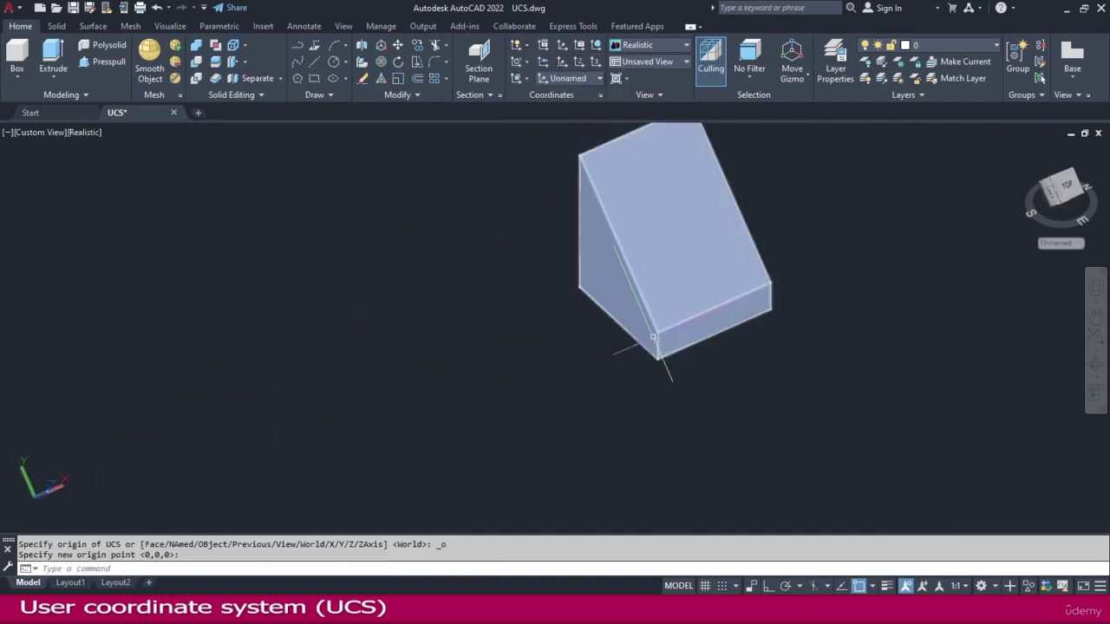
key(Escape)
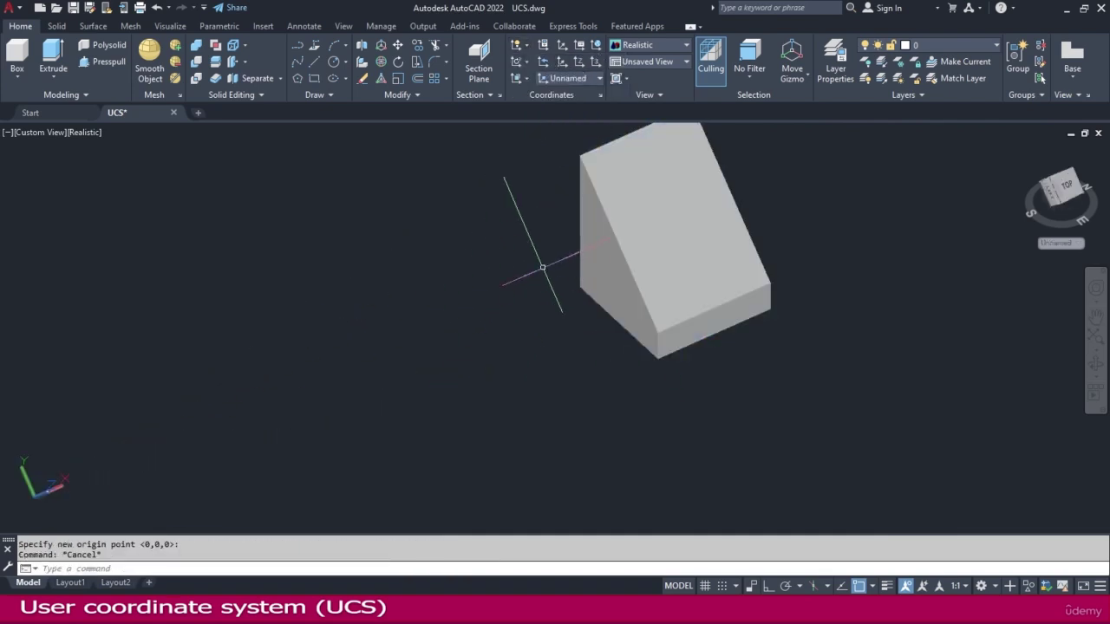
click(567, 54)
key(Return)
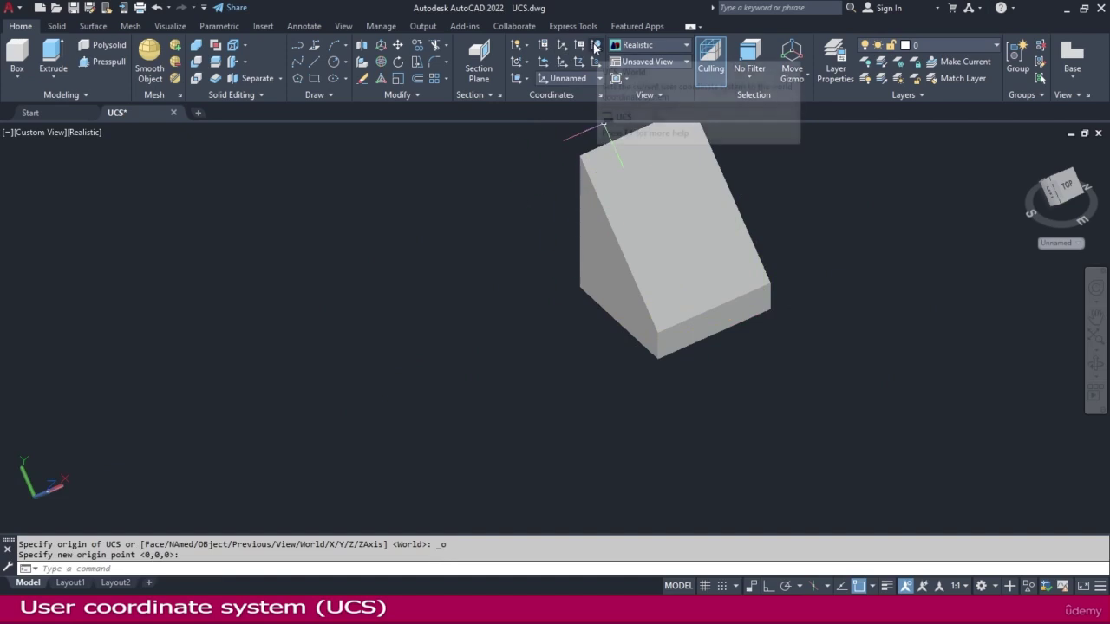
Display the UCS icon at the current origin on the wedge's corner
click(525, 45)
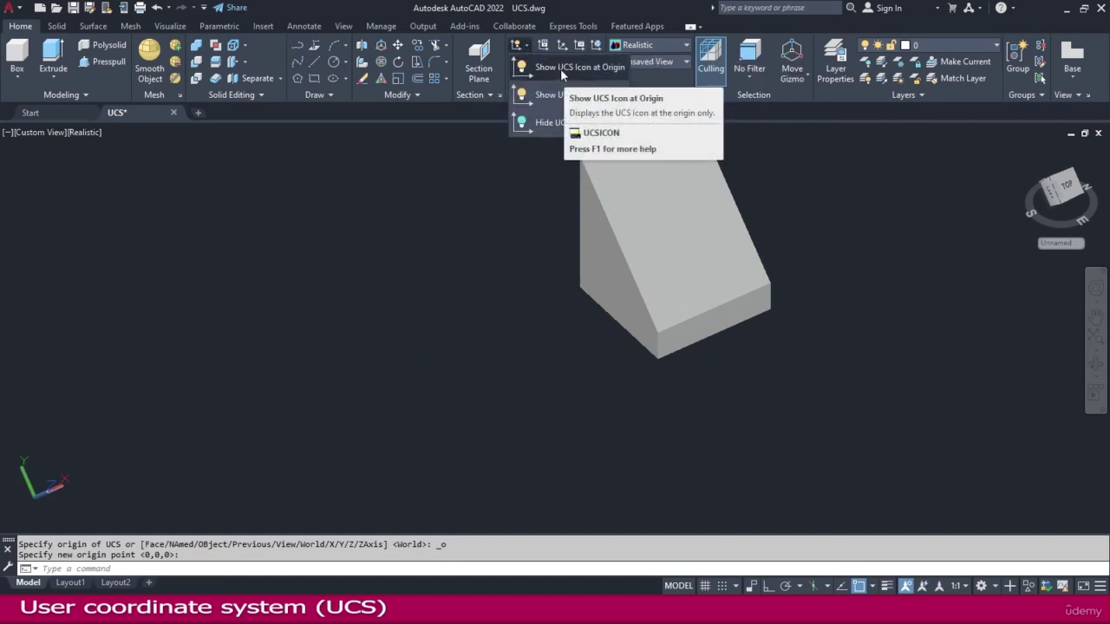
click(560, 69)
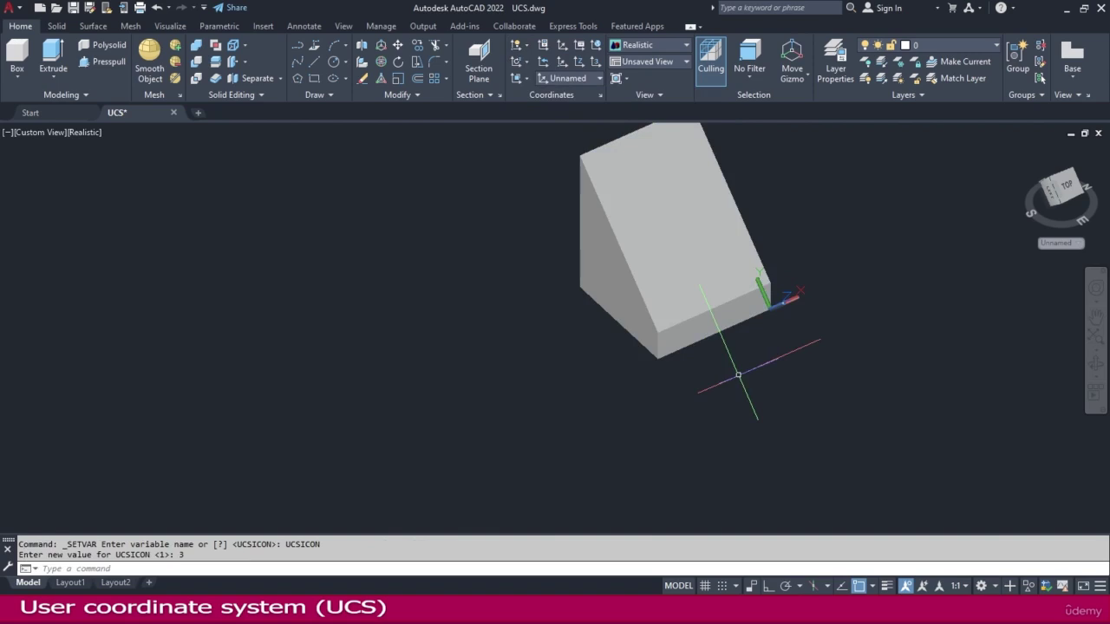
mouse_move(705, 376)
shift+middle_down()
mouse_move(679, 376)
mouse_move(707, 348)
mouse_move(591, 396)
shift+middle_up()
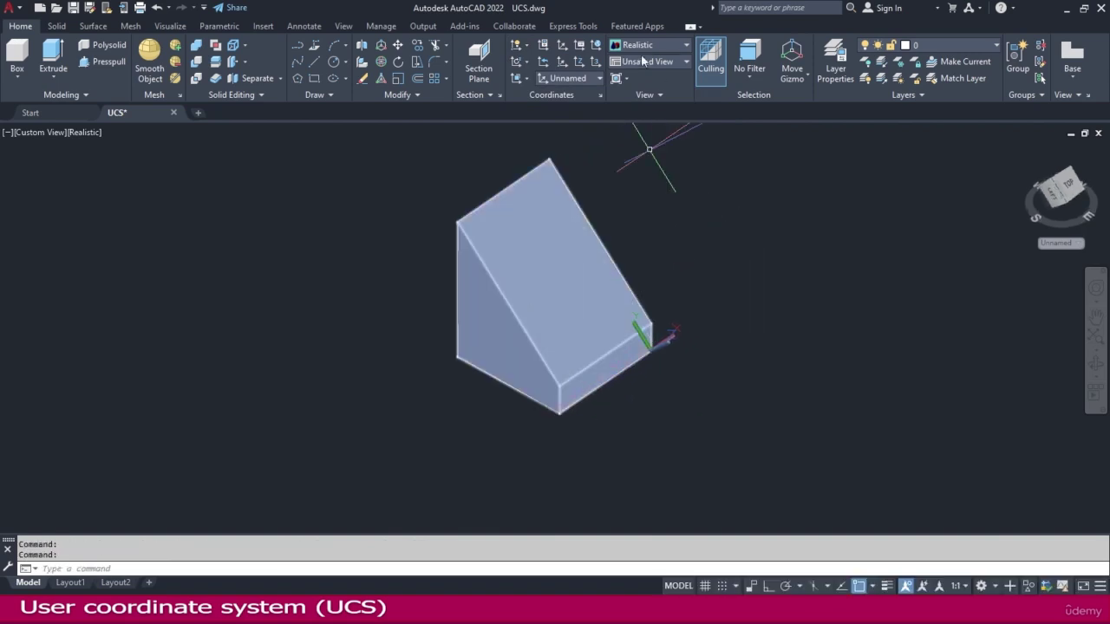
click(527, 45)
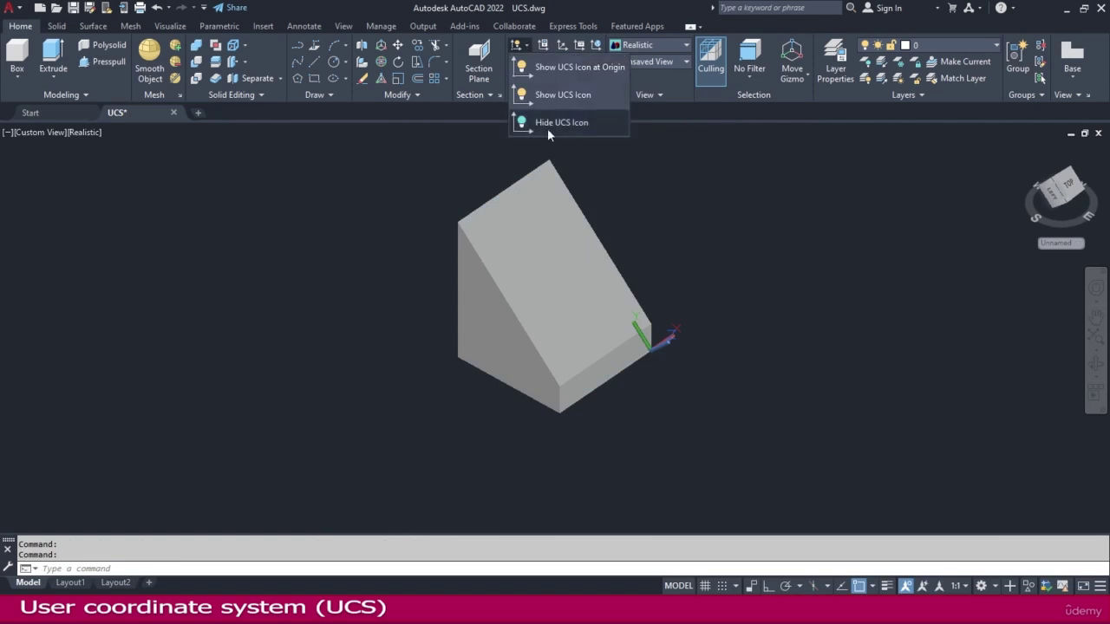
click(599, 62)
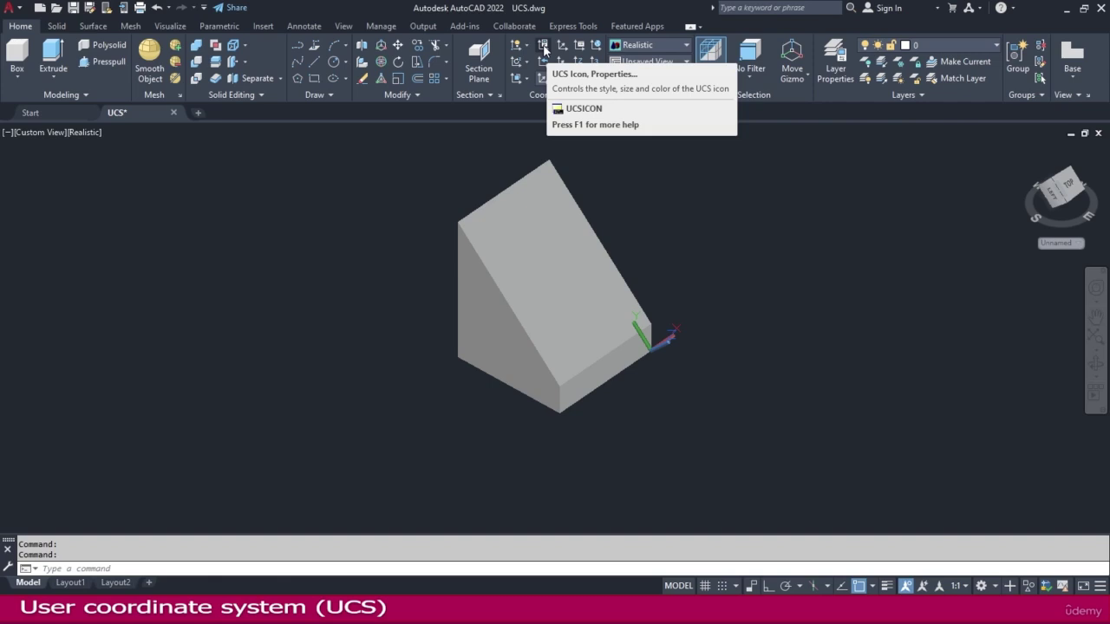
Preview the 2D style in the UCS icon properties, return to the 3D style and accept the settings
click(543, 49)
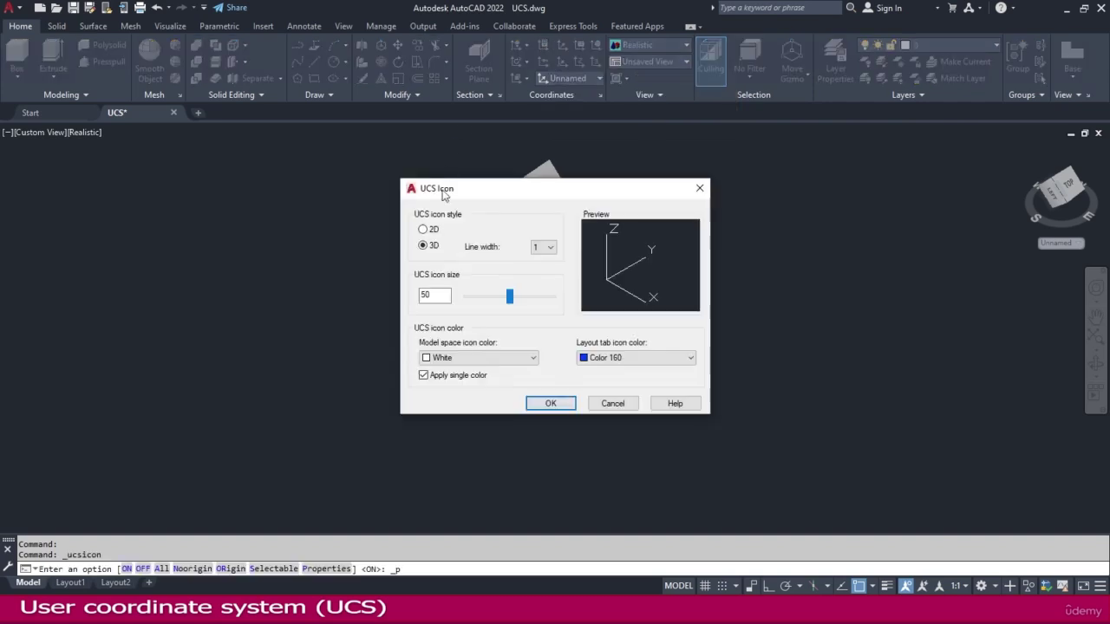
drag(483, 199, 664, 204)
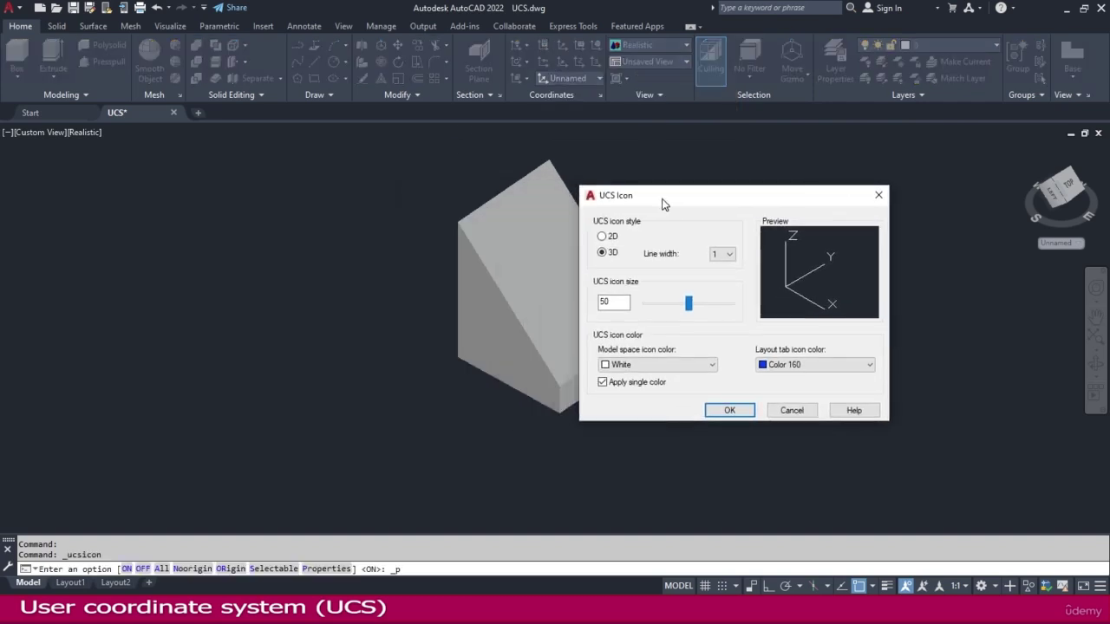
click(602, 237)
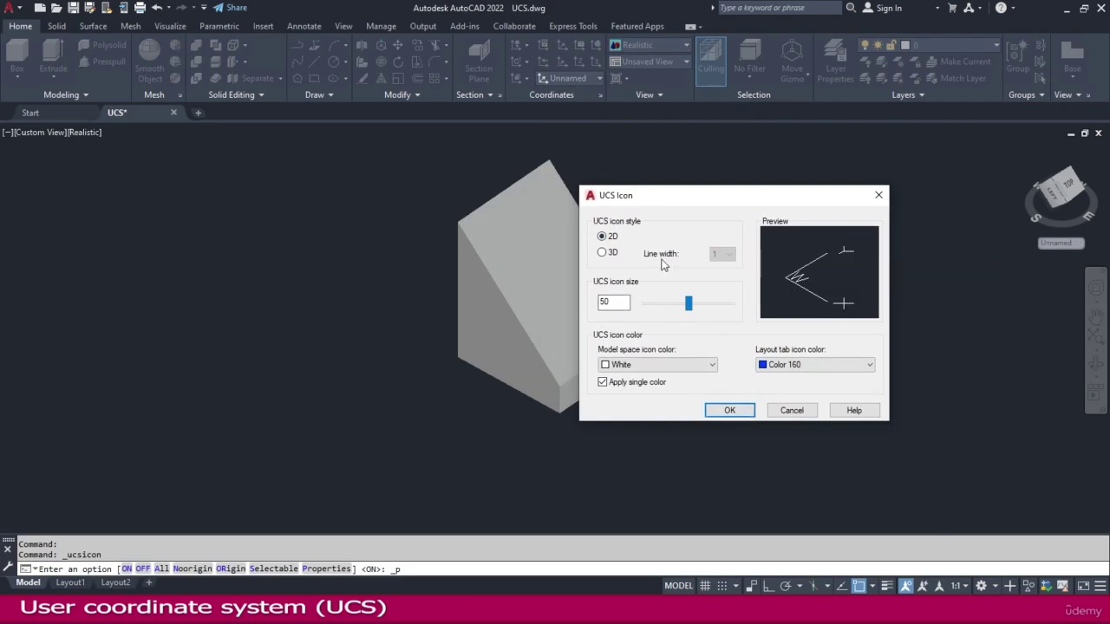
click(612, 253)
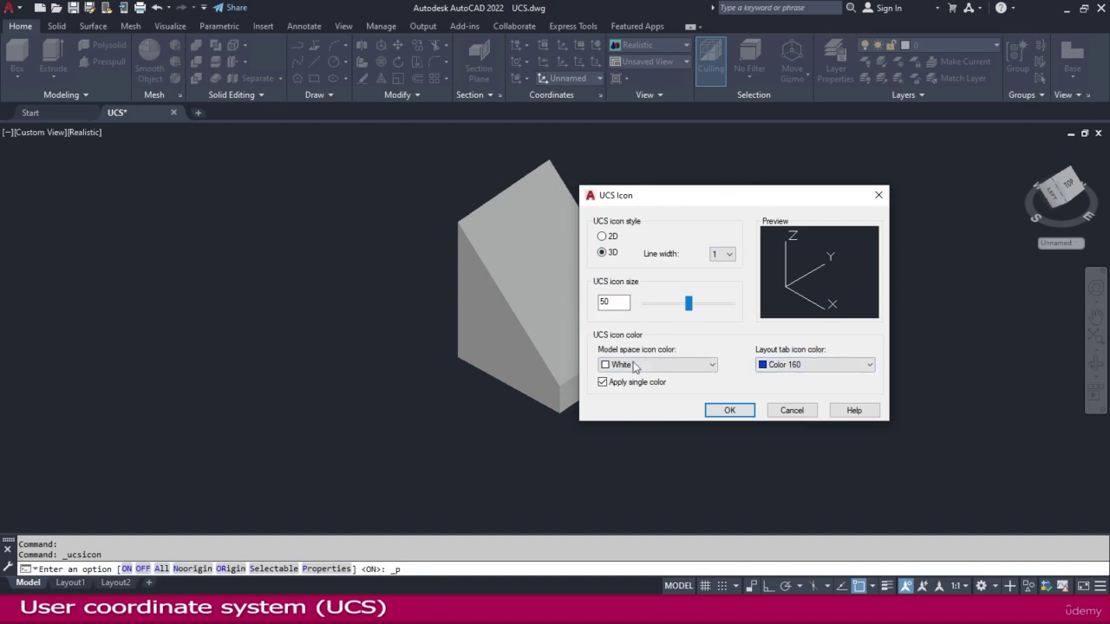
click(730, 411)
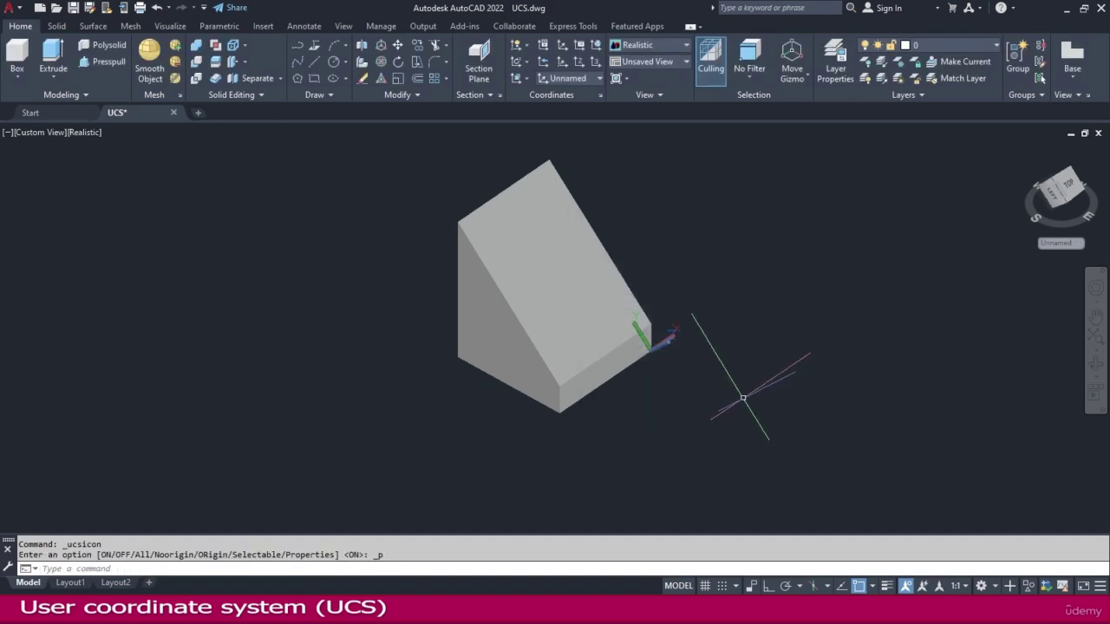
Define a UCS on the wedge's vertical front face, with its origin at the near bottom corner and X along the bottom edge
click(562, 47)
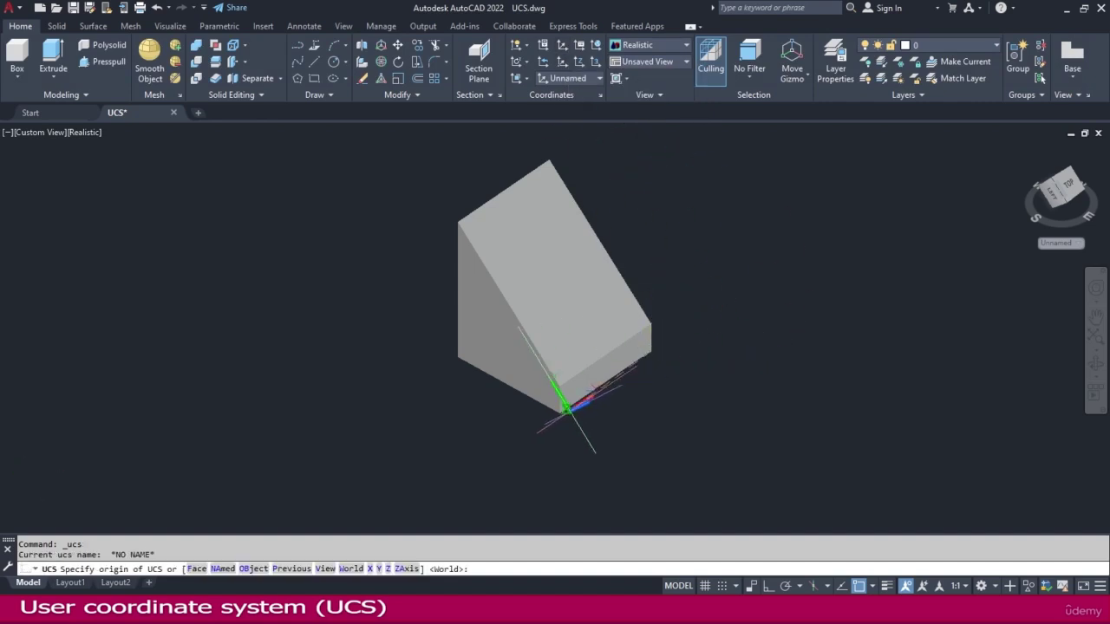
click(558, 413)
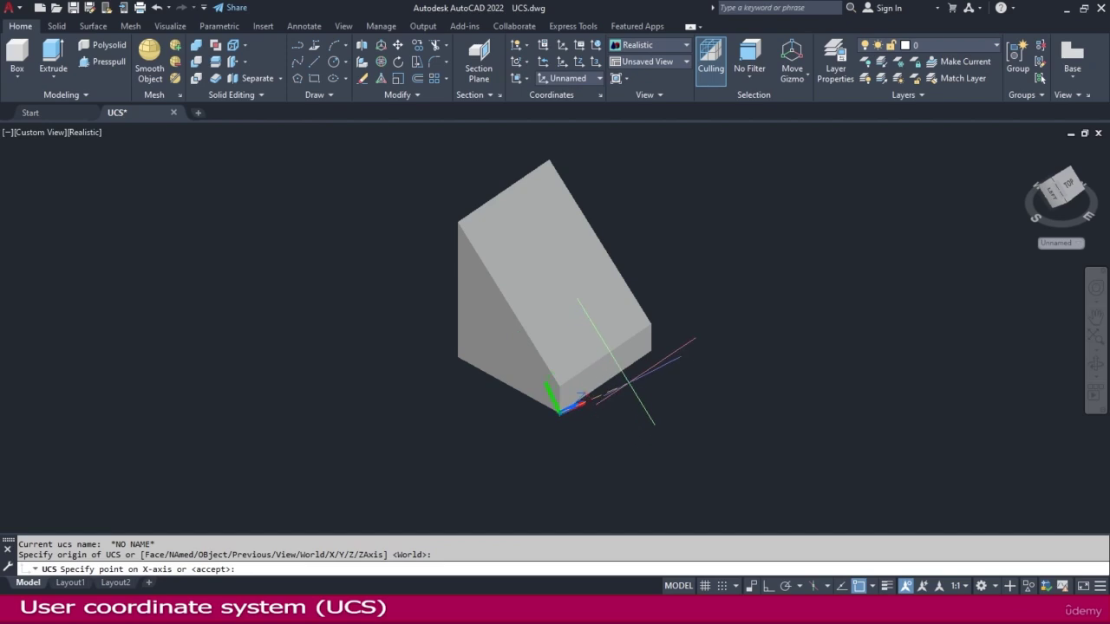
click(625, 369)
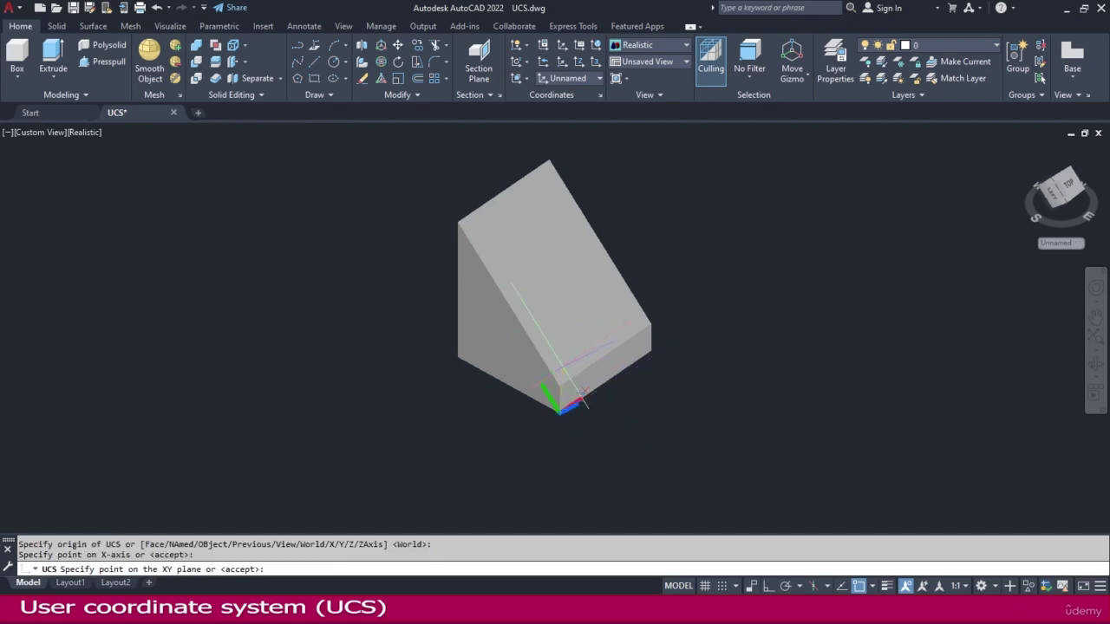
key(Return)
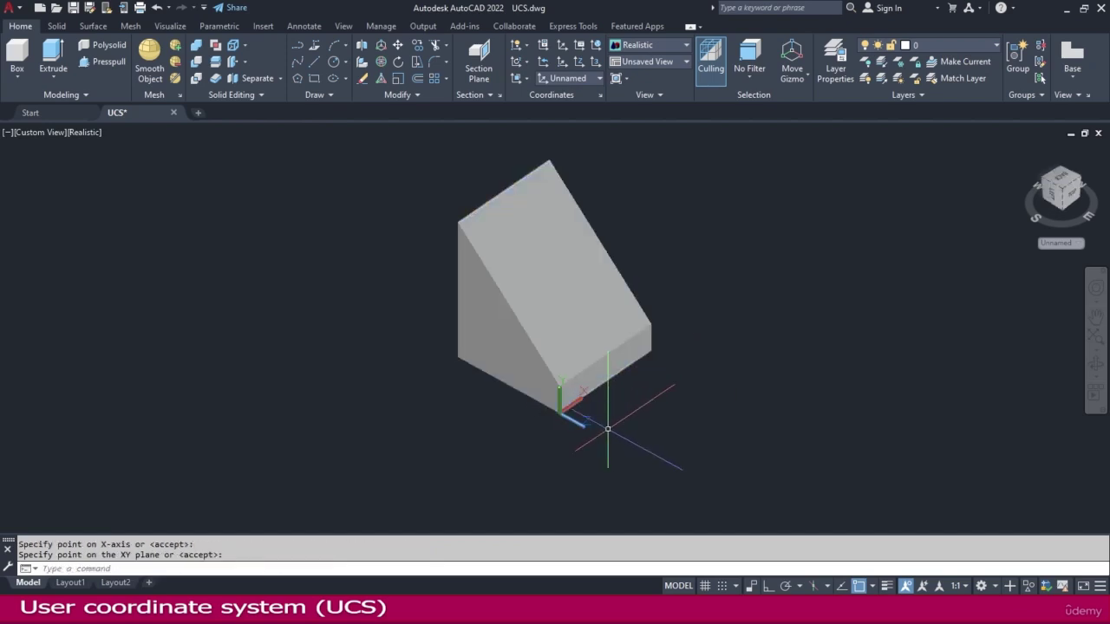
Define a UCS on the wedge's sloped face, with its origin at the near lower corner, X along the front edge and Y up the slope
scroll(608, 431, up, 3)
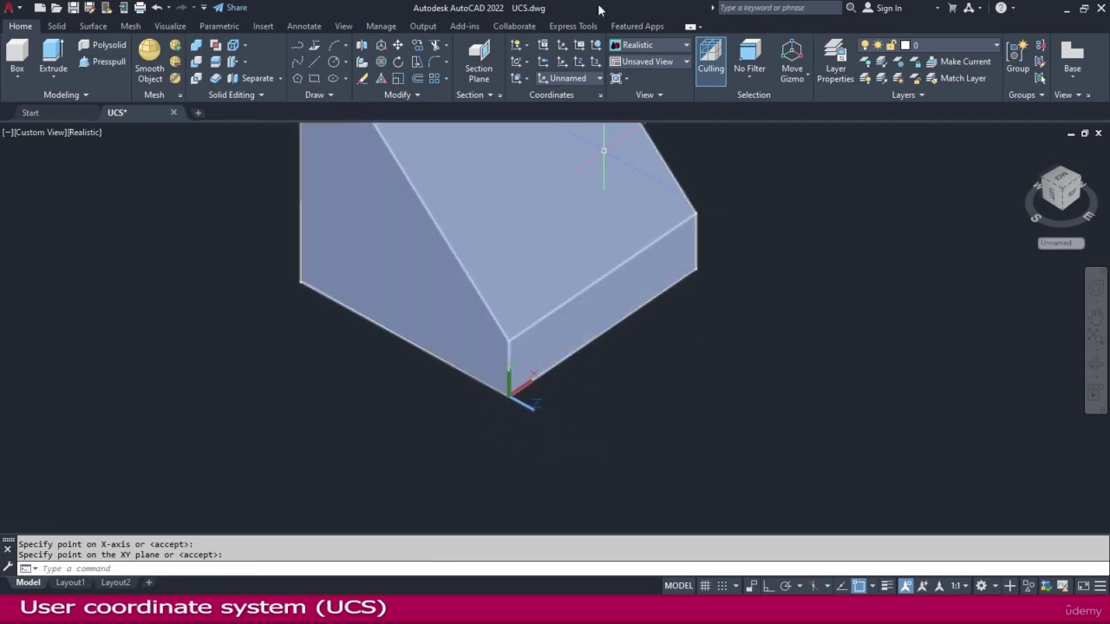
click(564, 50)
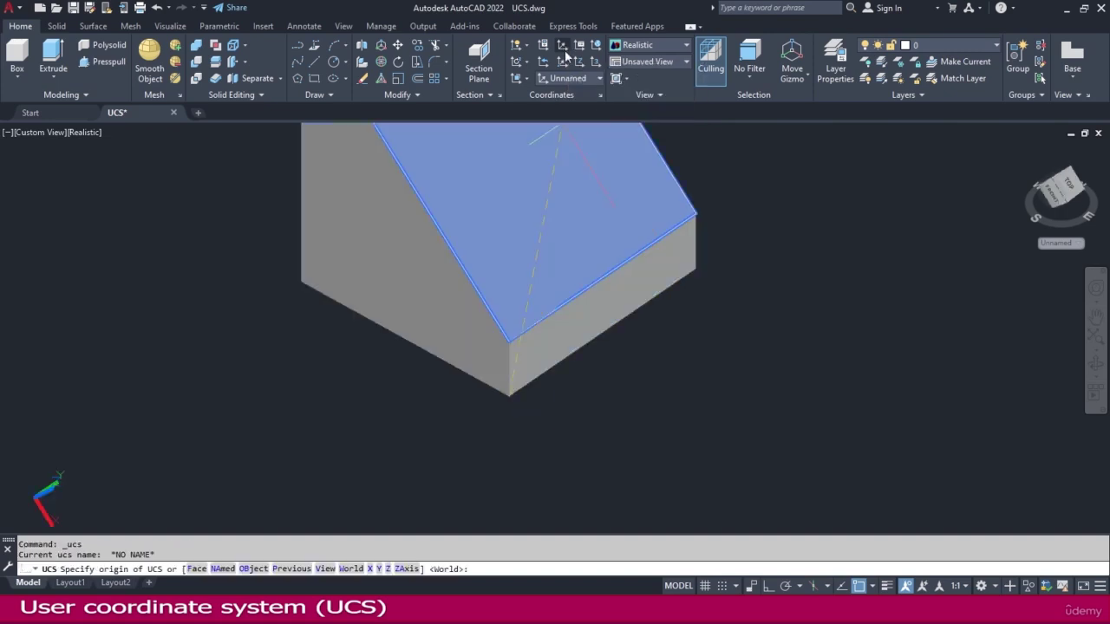
click(508, 342)
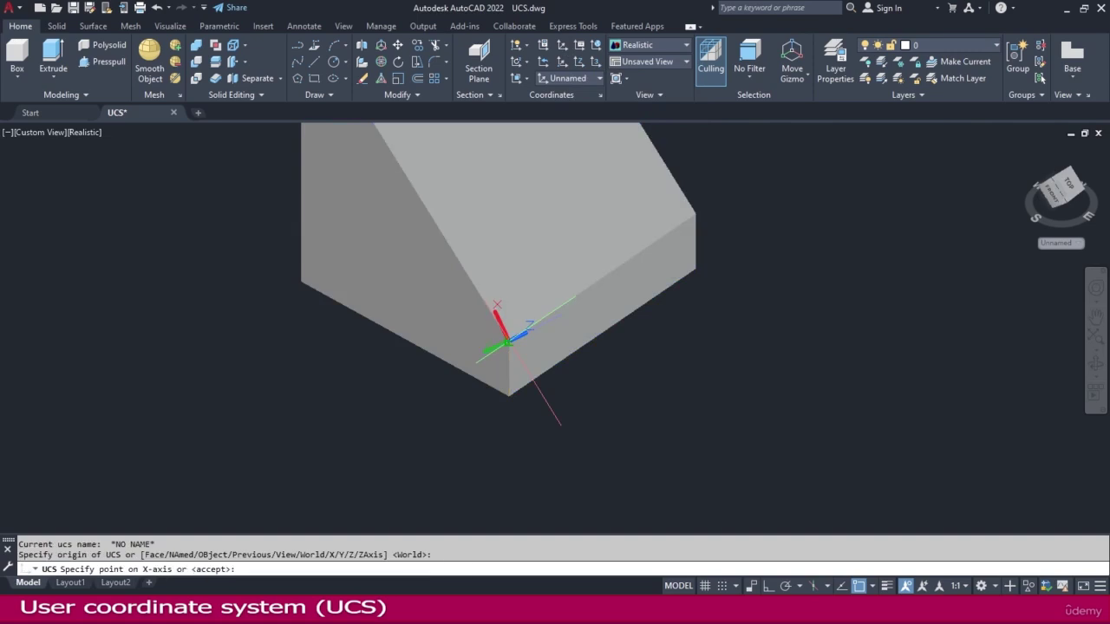
click(588, 286)
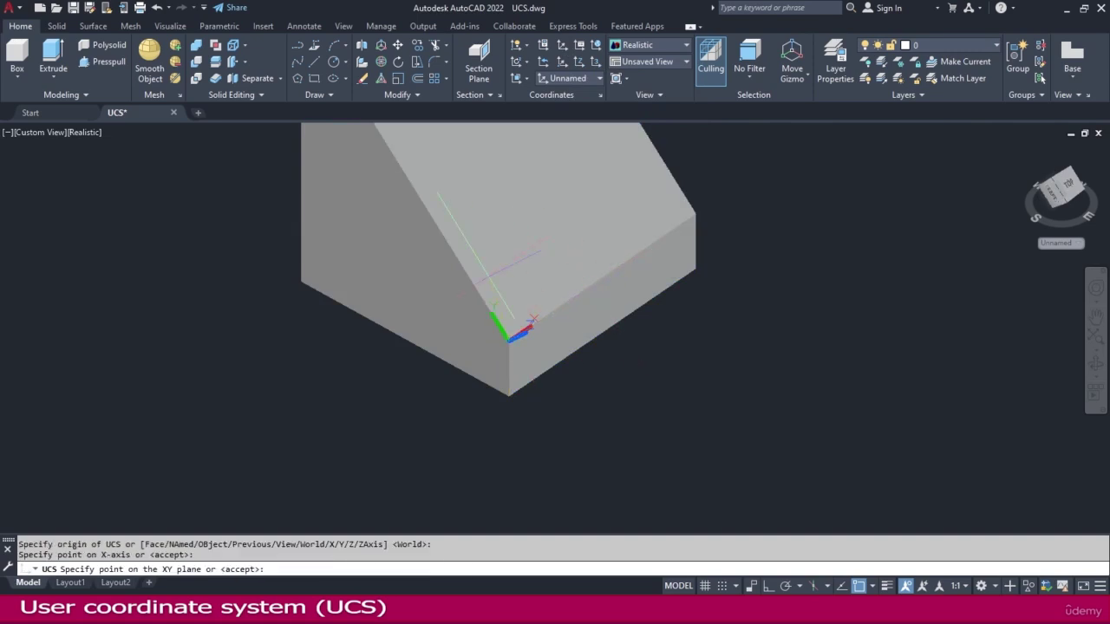
click(464, 262)
Draw a freehand circle with a radius of about 37 beside the wedge, in the plane of the sloped-face UCS
scroll(493, 330, up, 3)
scroll(493, 331, up, 4)
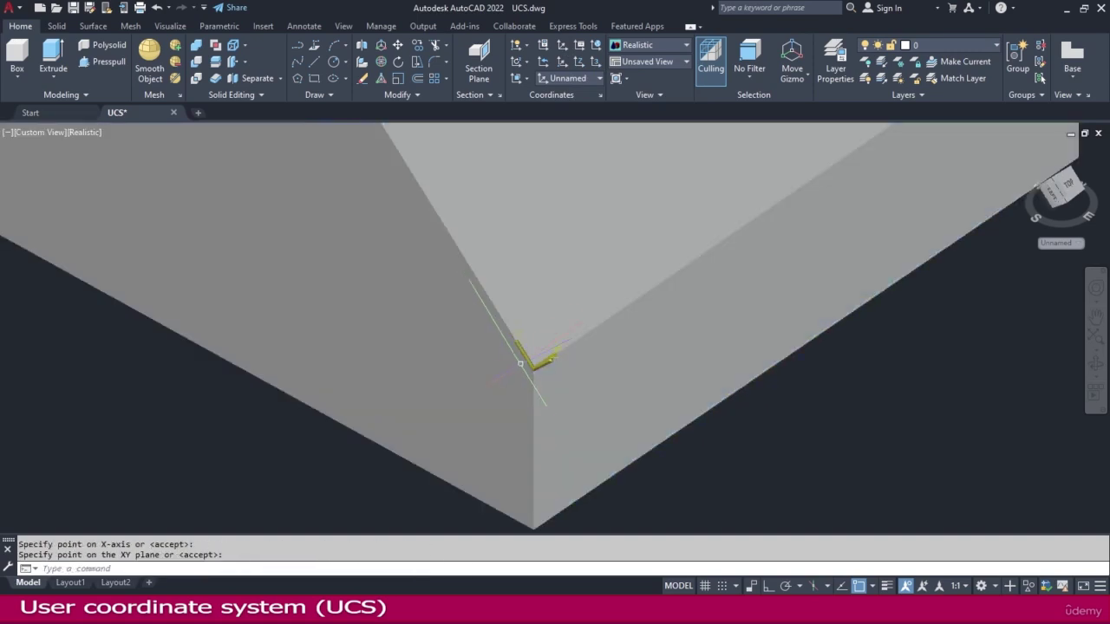
scroll(547, 367, down, 5)
middle_drag(637, 215, 555, 381)
scroll(563, 371, down, 2)
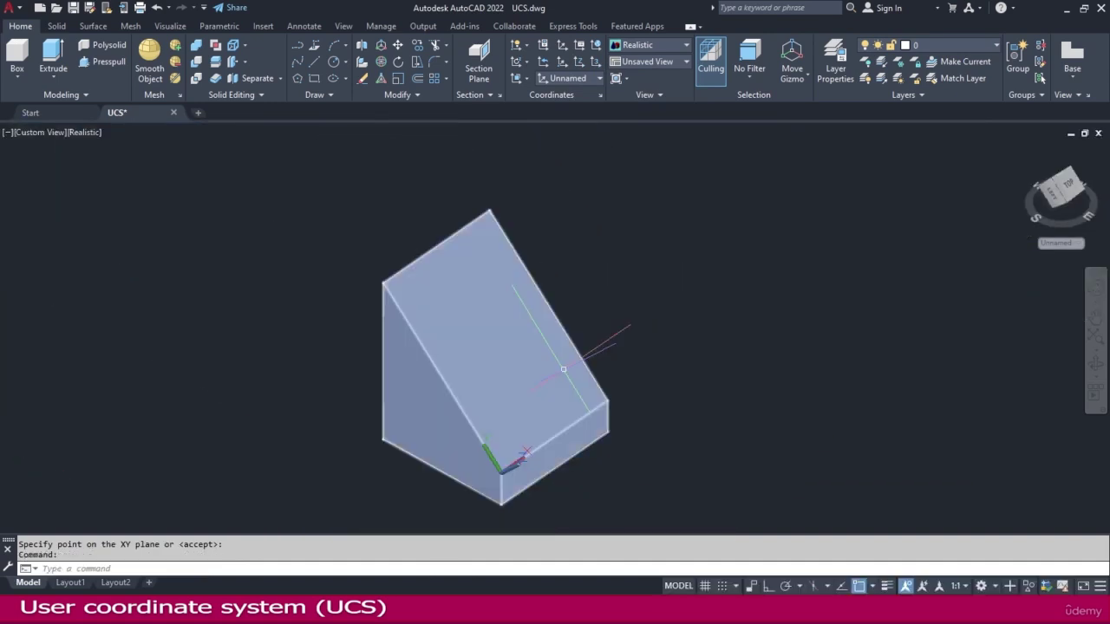
click(333, 61)
click(639, 266)
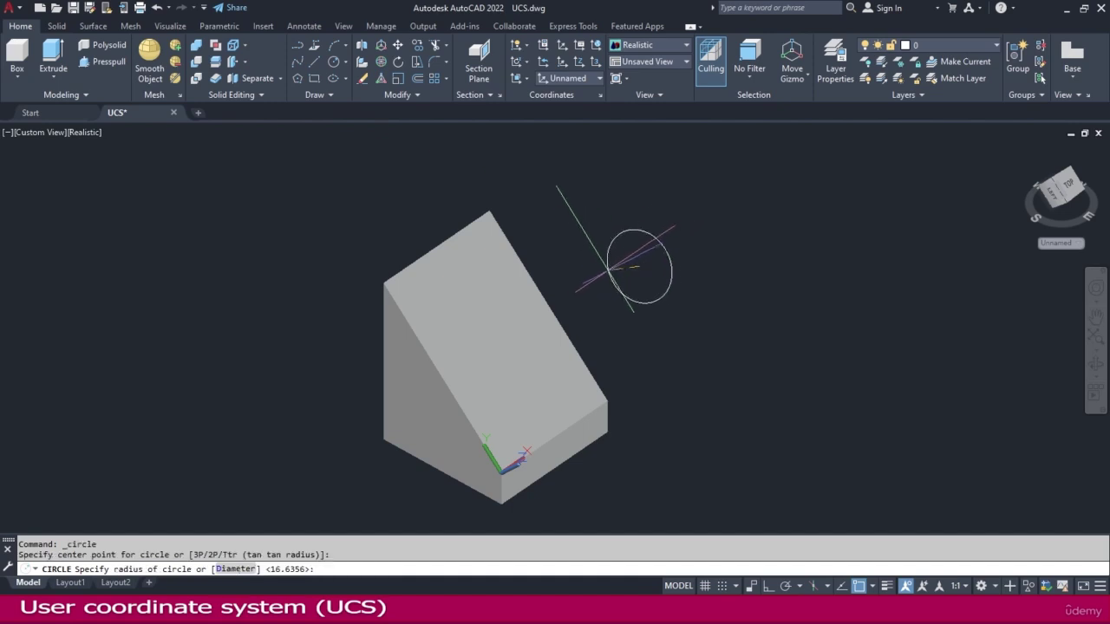
mouse_move(672, 403)
shift+middle_down()
mouse_move(678, 413)
mouse_move(592, 313)
mouse_move(521, 276)
mouse_move(632, 365)
mouse_move(706, 391)
mouse_move(680, 417)
shift+middle_up()
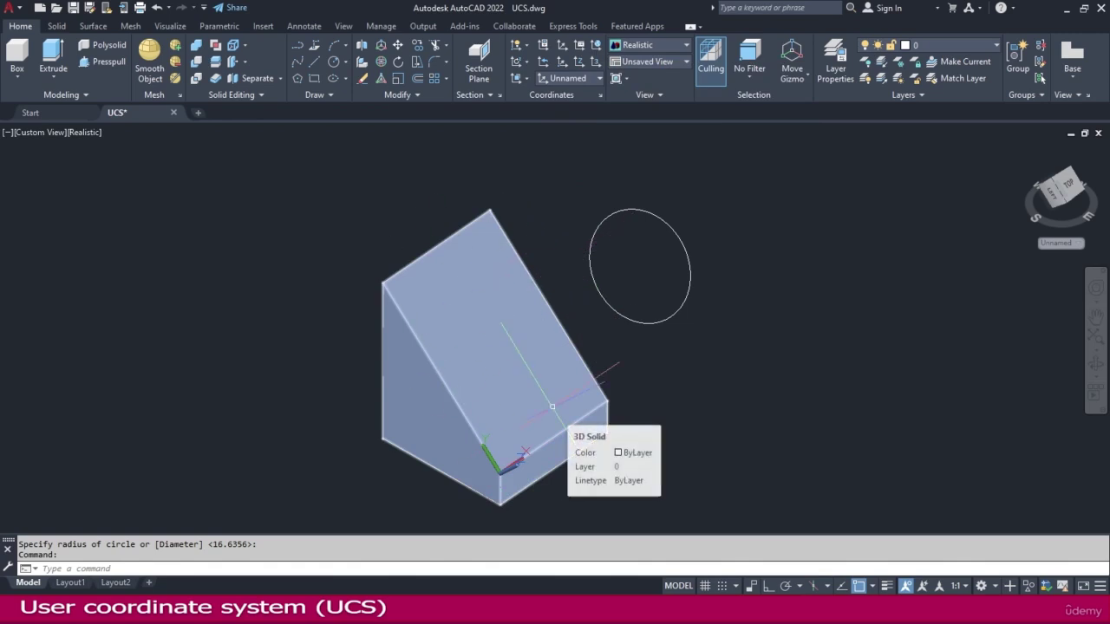
Rename the current unnamed UCS as My UCS and accept the change
click(579, 46)
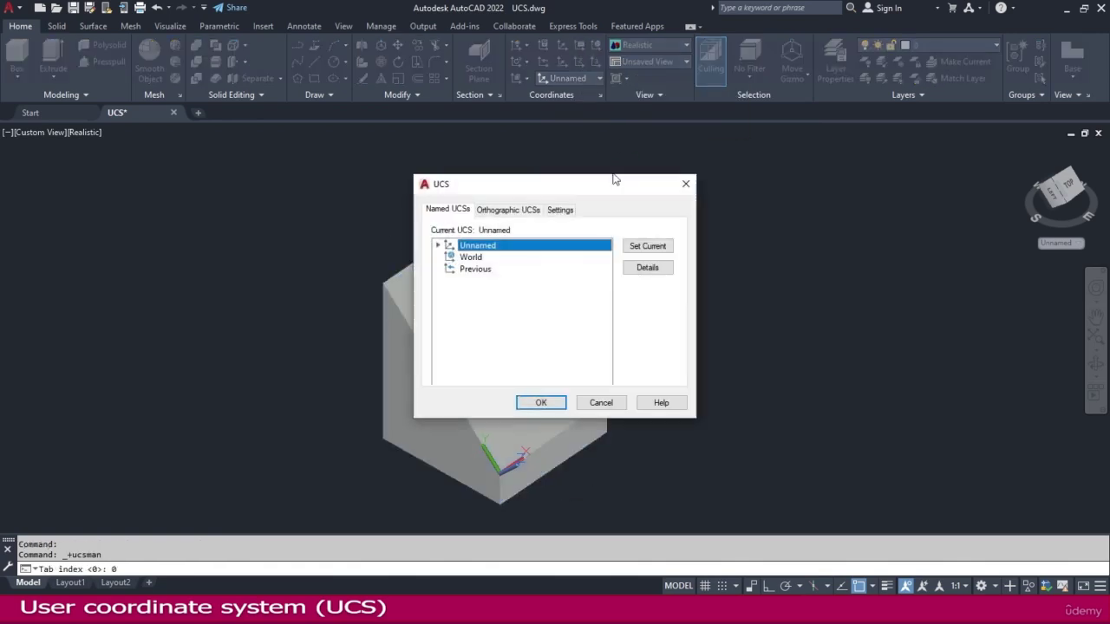
click(490, 248)
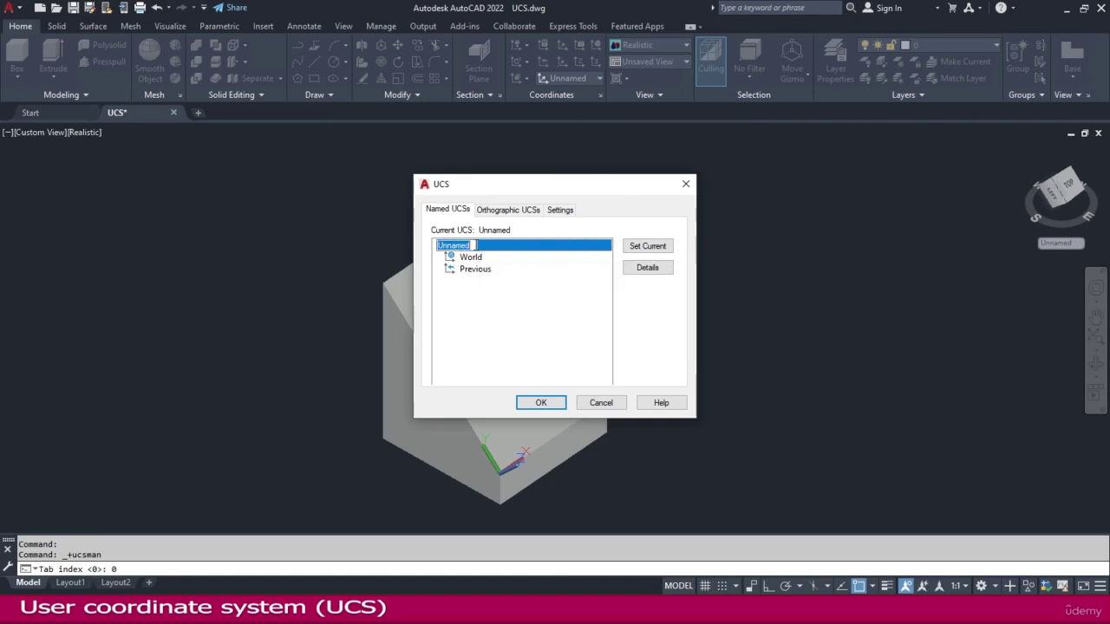
drag(475, 245, 385, 234)
text(m)
key(BackSpace)
text(My UCS)
key(Return)
click(541, 404)
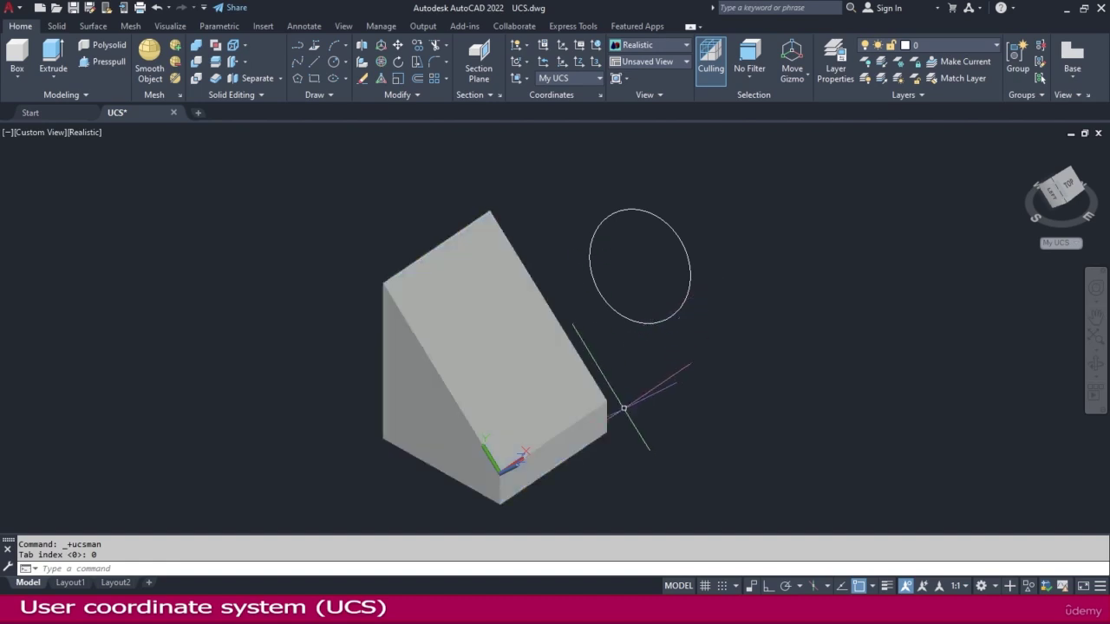
Switch to the World coordinate system and recall My UCS from the saved coordinate systems
click(596, 47)
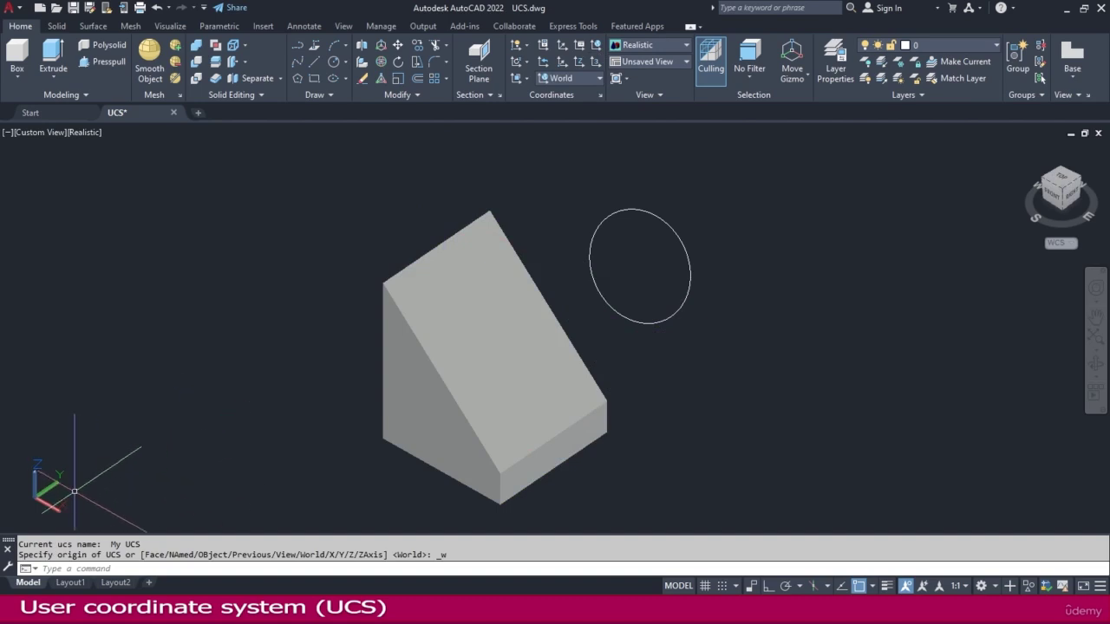
click(576, 79)
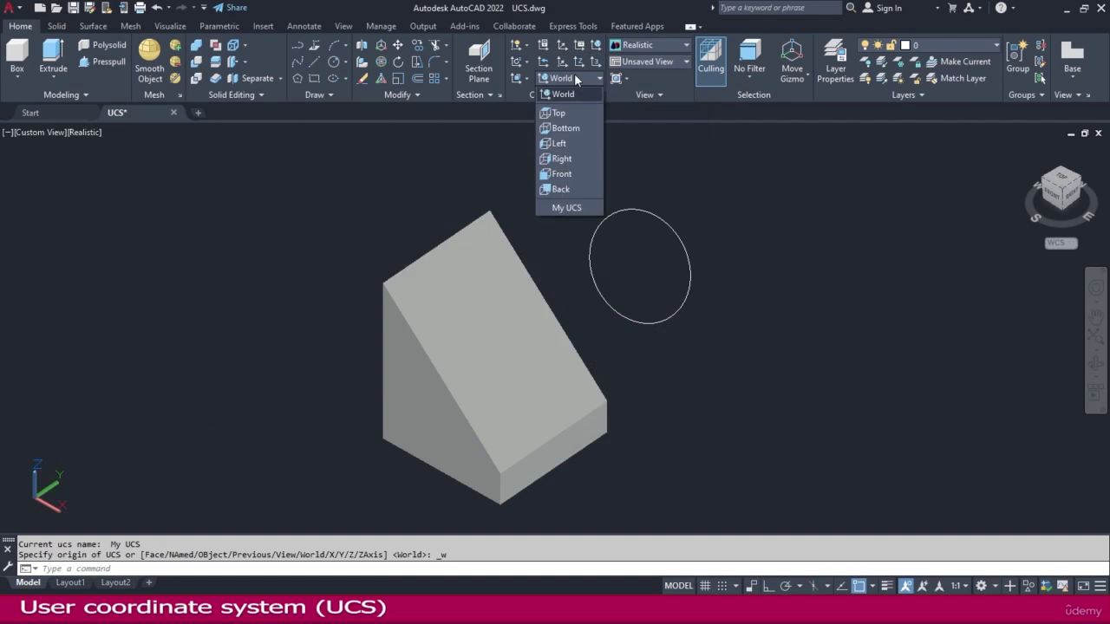
click(578, 210)
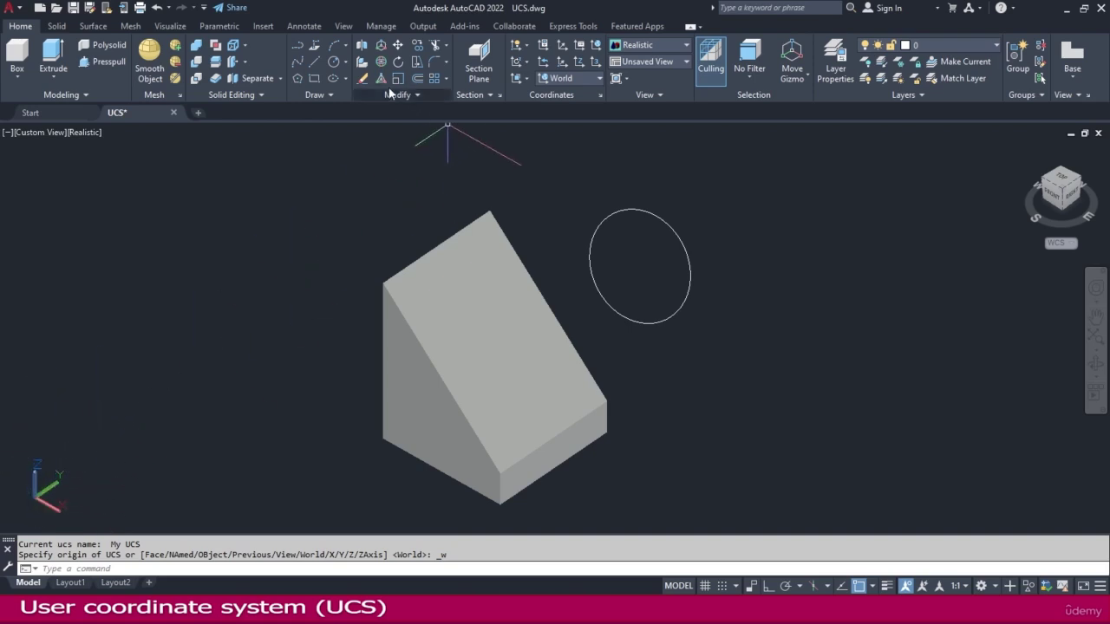
Draw a freehand circle on the World XY plane, in the empty area between the UCS icon and the wedge
click(333, 63)
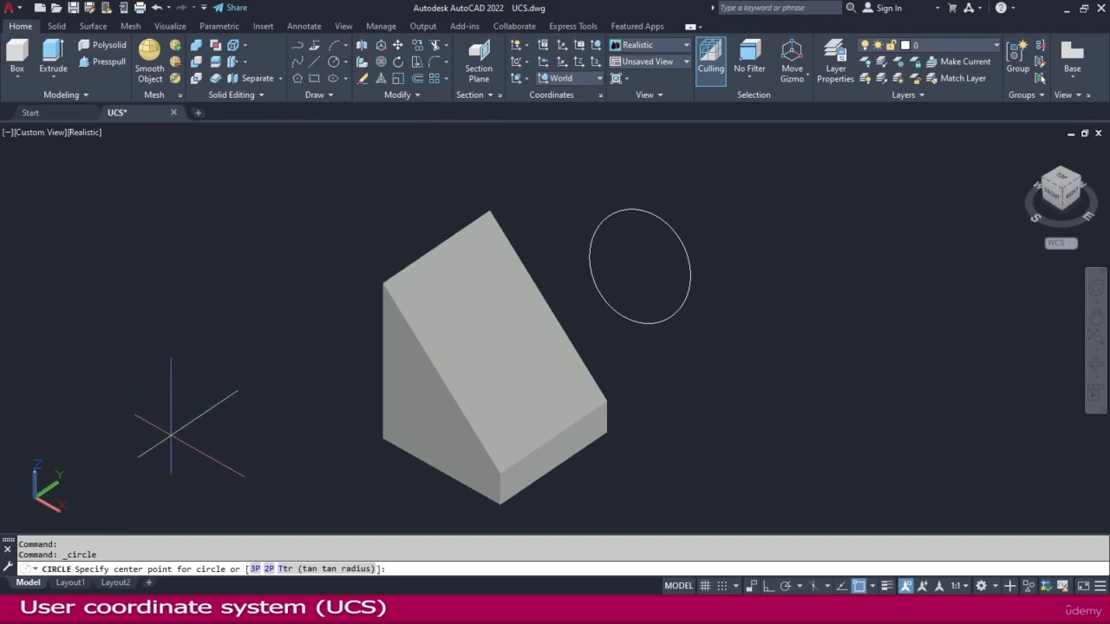
click(134, 452)
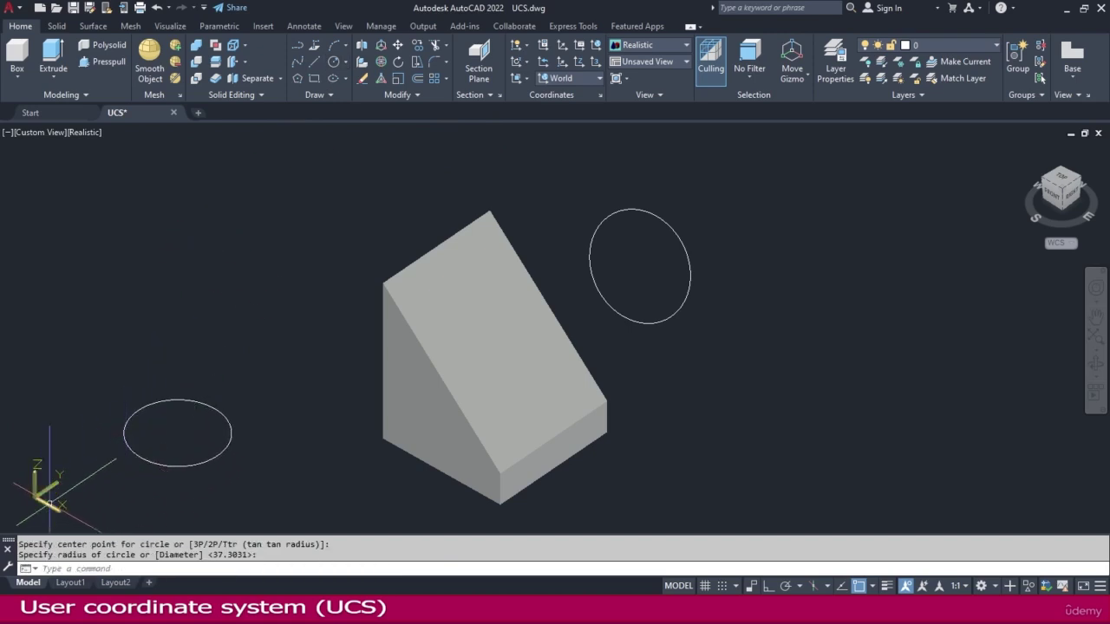
mouse_move(154, 460)
shift+middle_down()
mouse_move(145, 464)
mouse_move(139, 433)
mouse_move(137, 456)
shift+middle_up()
mouse_move(208, 485)
shift+middle_down()
mouse_move(233, 541)
mouse_move(222, 472)
mouse_move(220, 481)
shift+middle_up()
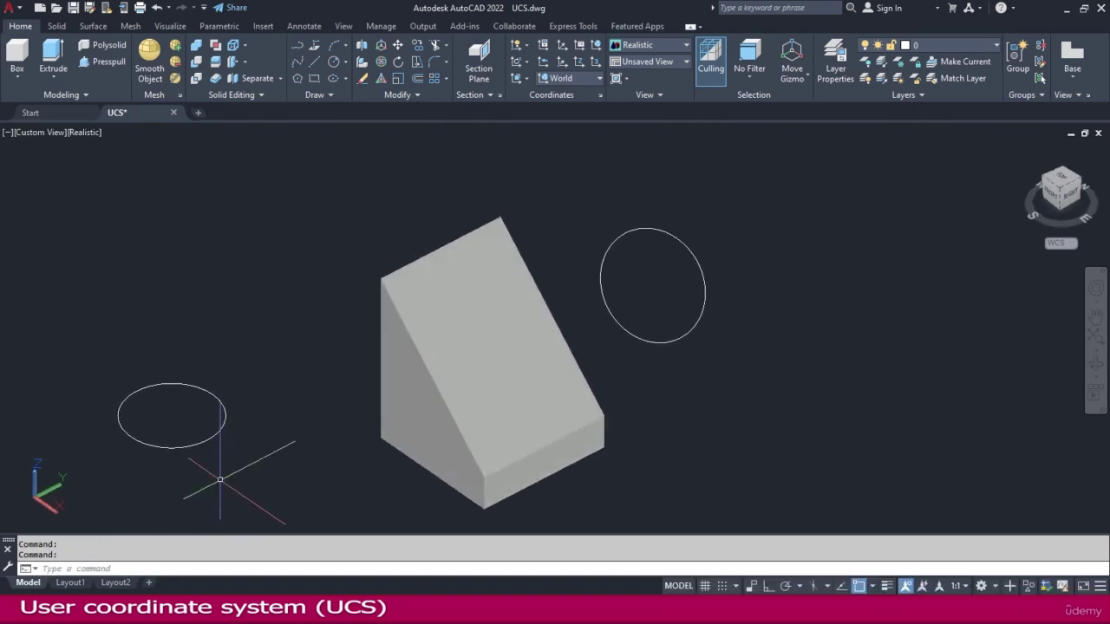
key(Escape)
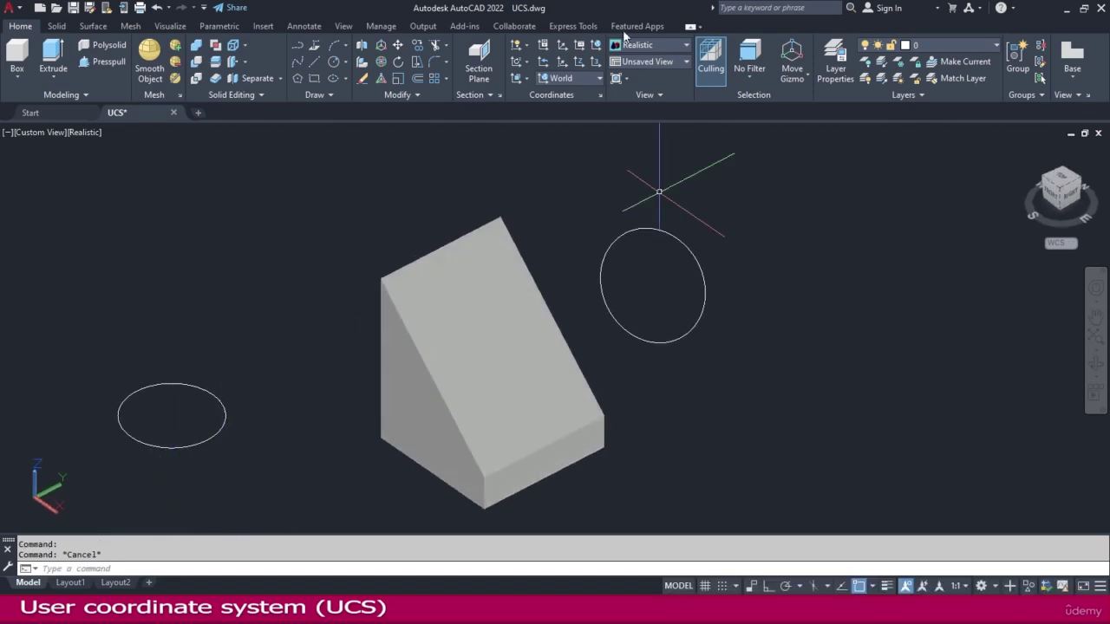
Move the UCS origin to the wedge's near bottom corner, keeping the World axis directions
click(526, 62)
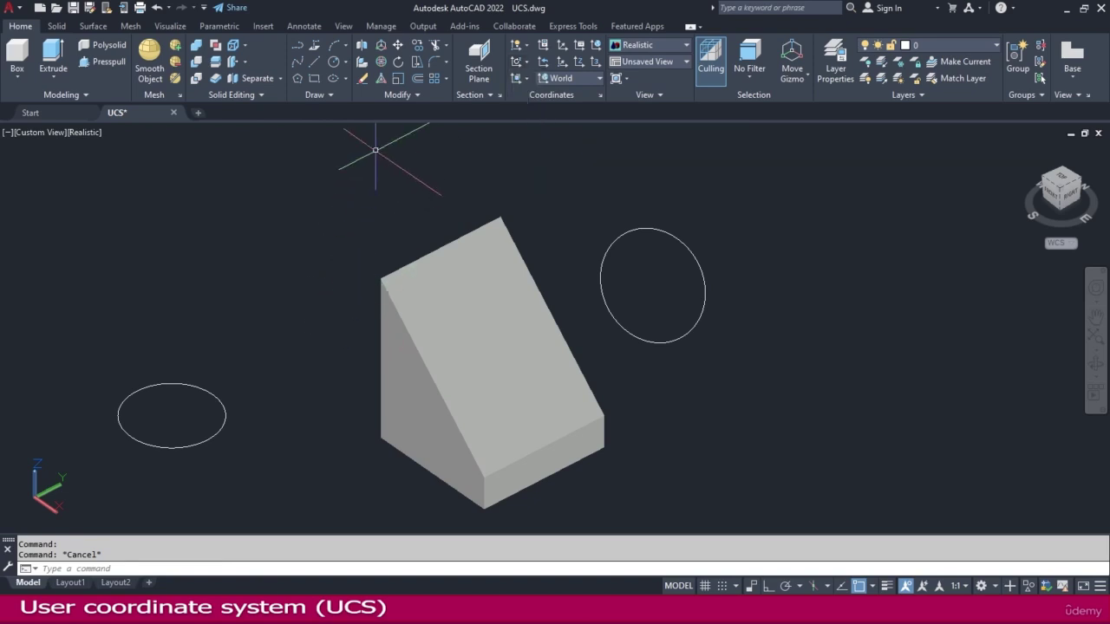
click(564, 64)
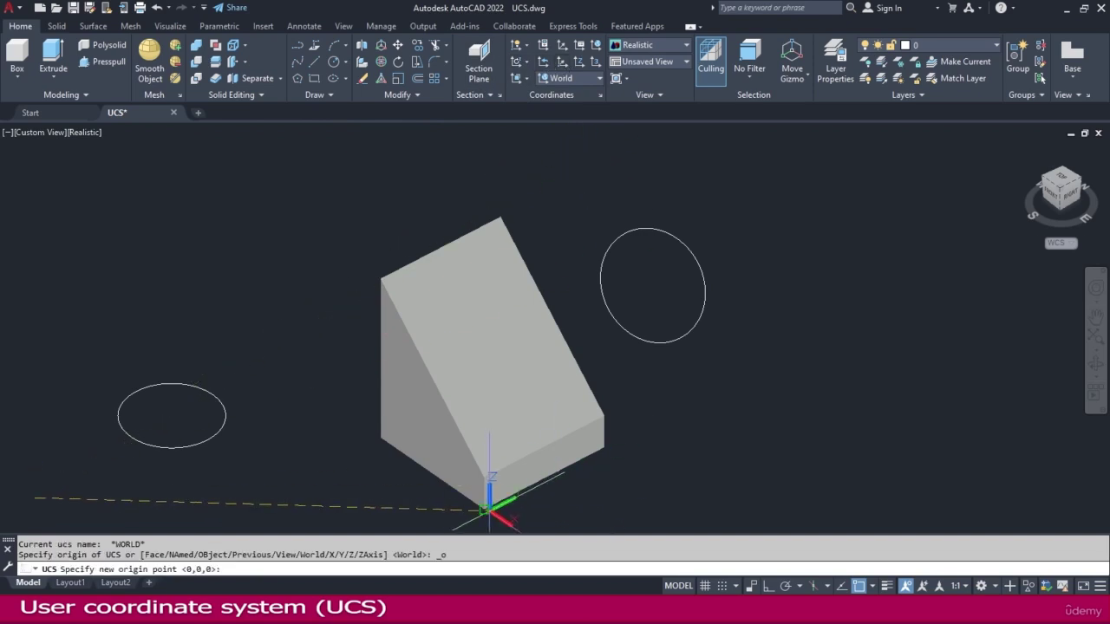
click(484, 510)
middle_drag(724, 445, 706, 422)
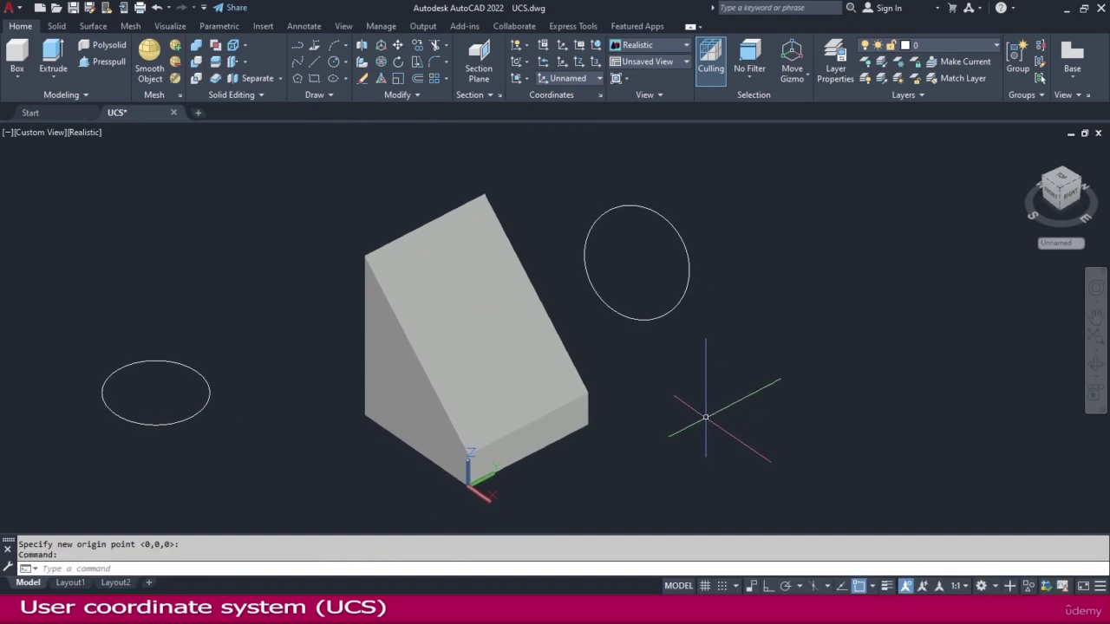
click(526, 63)
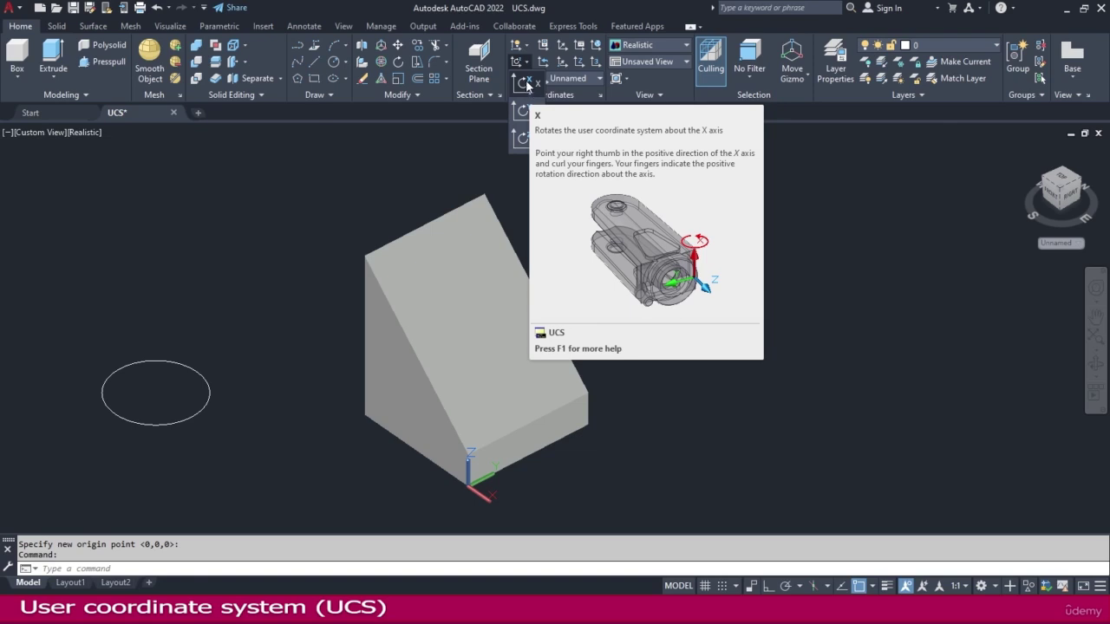
click(527, 83)
key(Escape)
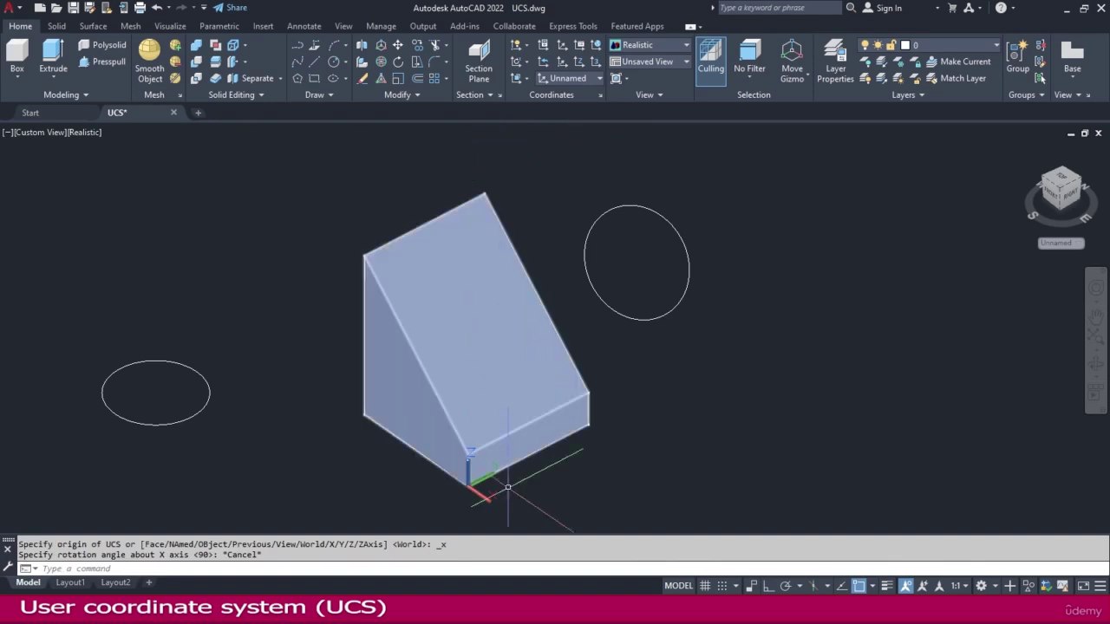
Rotate the UCS about its X axis by a freehand angle, tilting Y upward from the wedge's near bottom corner
scroll(486, 488, up, 2)
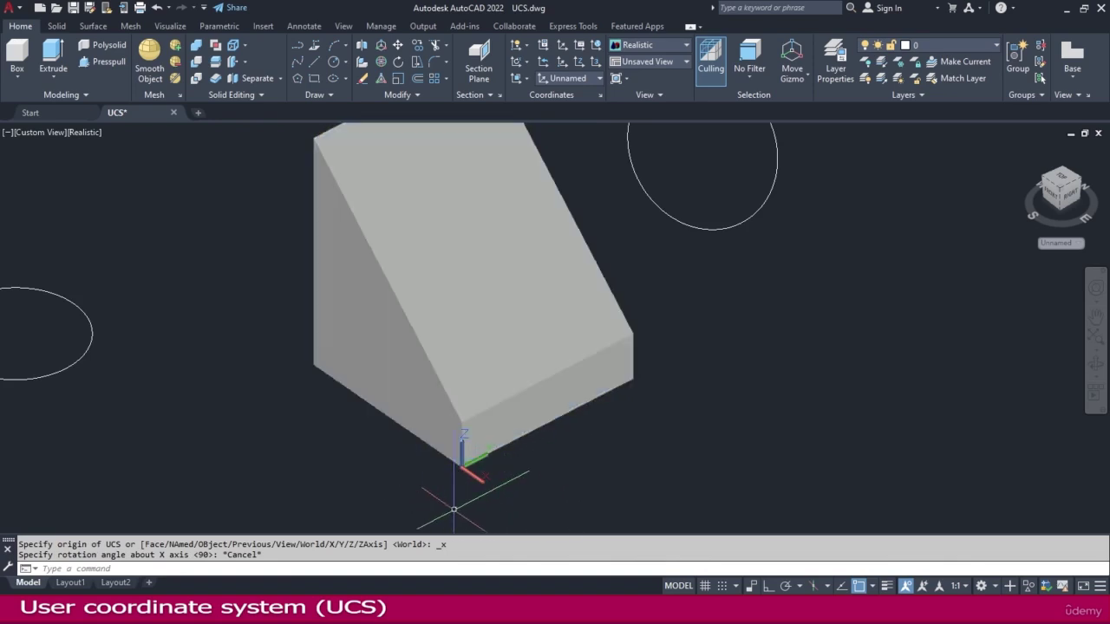
click(526, 66)
click(525, 83)
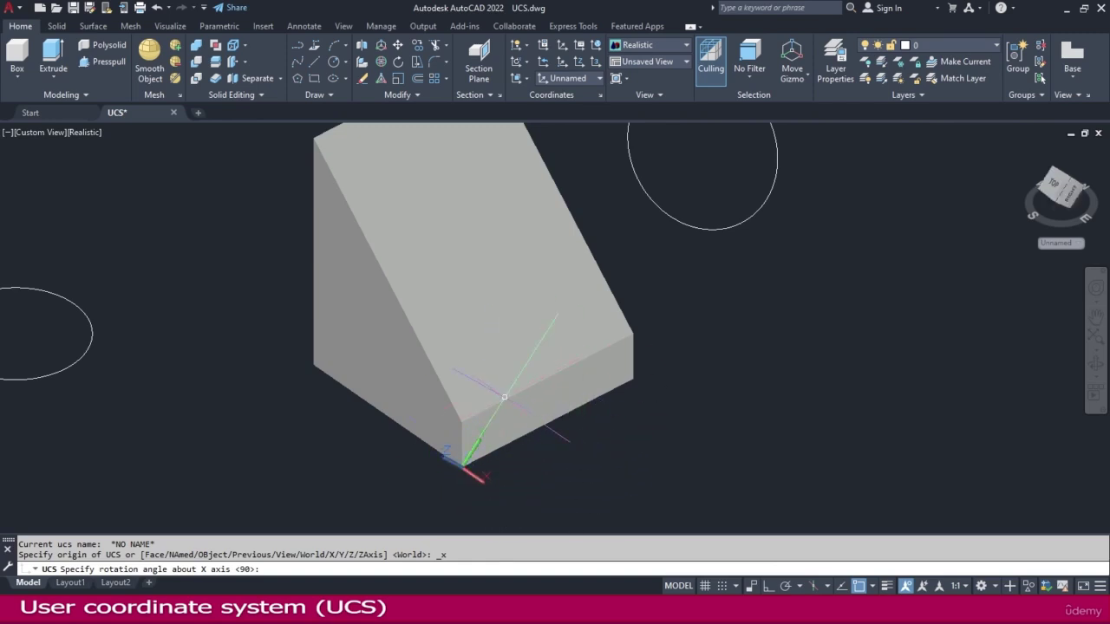
key(Return)
scroll(455, 460, up, 2)
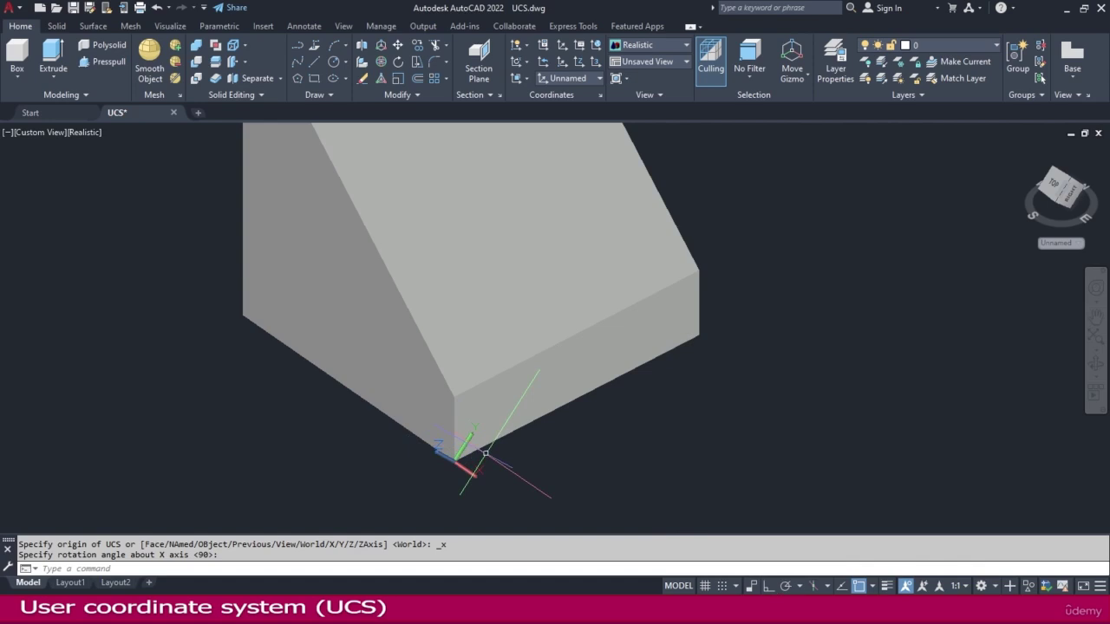
Apply a freehand rotation of the UCS about its Y axis at the wedge's near bottom corner
click(527, 64)
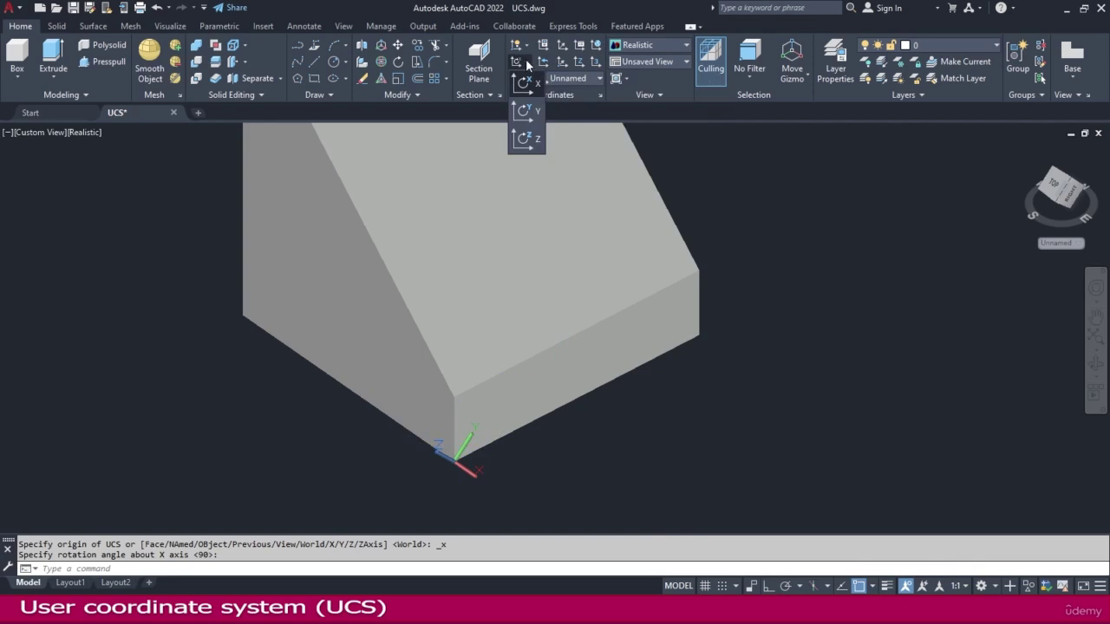
click(527, 112)
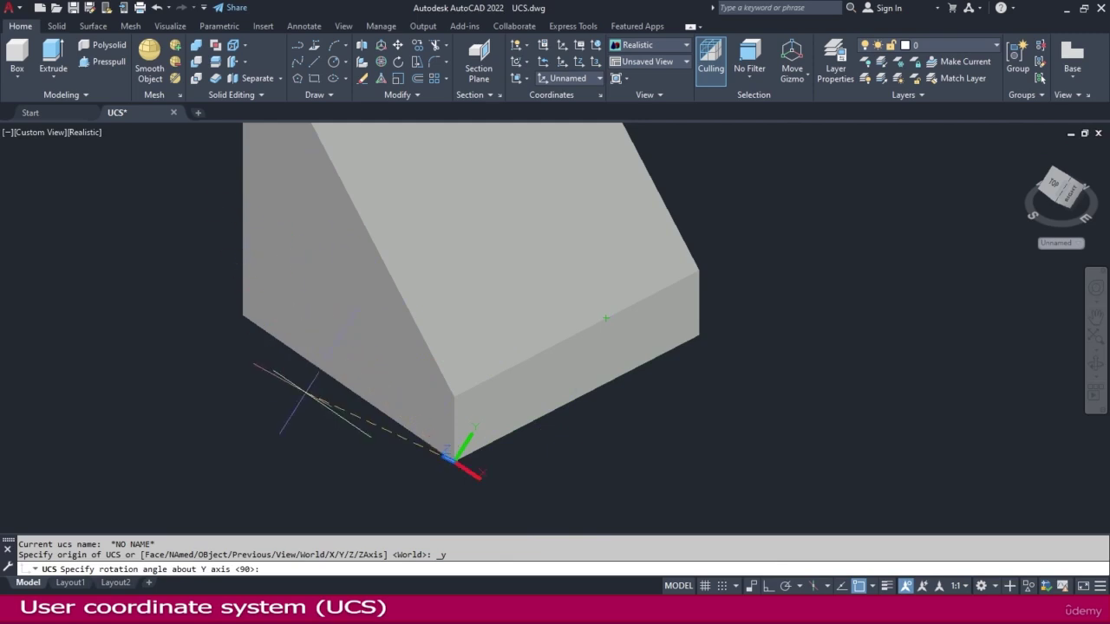
key(Return)
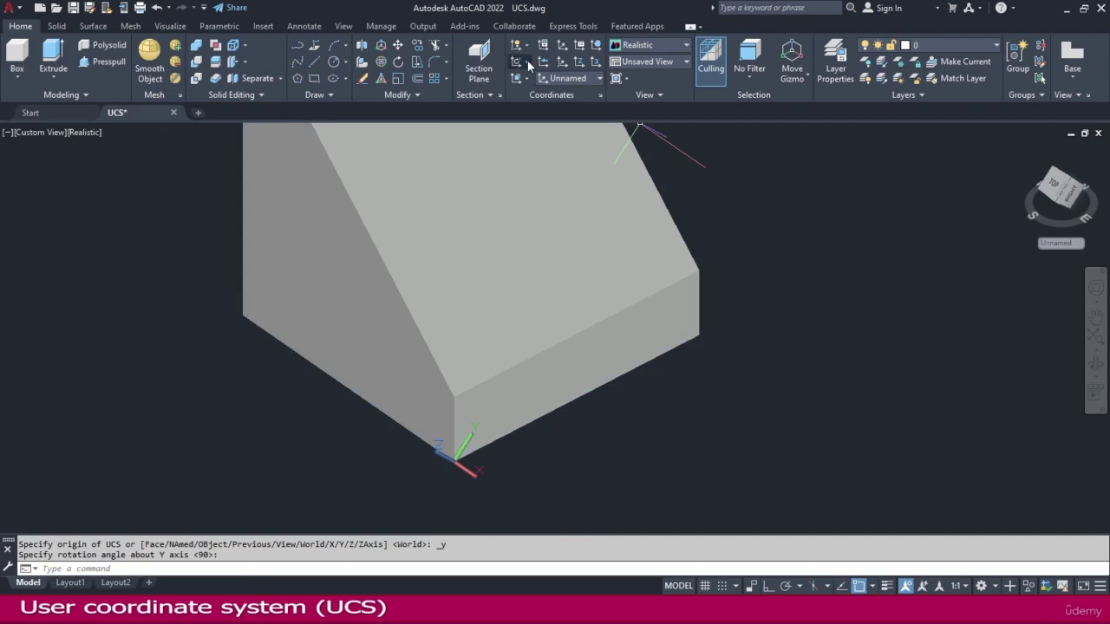
Reset to the World coordinate system and place the UCS origin on the wedge's near bottom corner
click(526, 61)
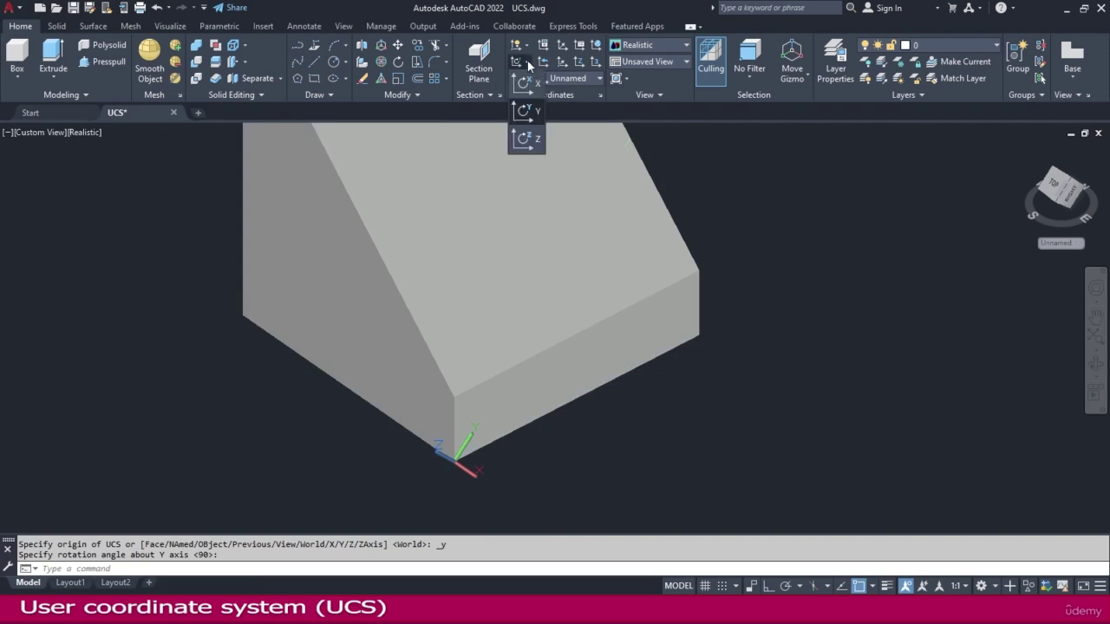
click(597, 44)
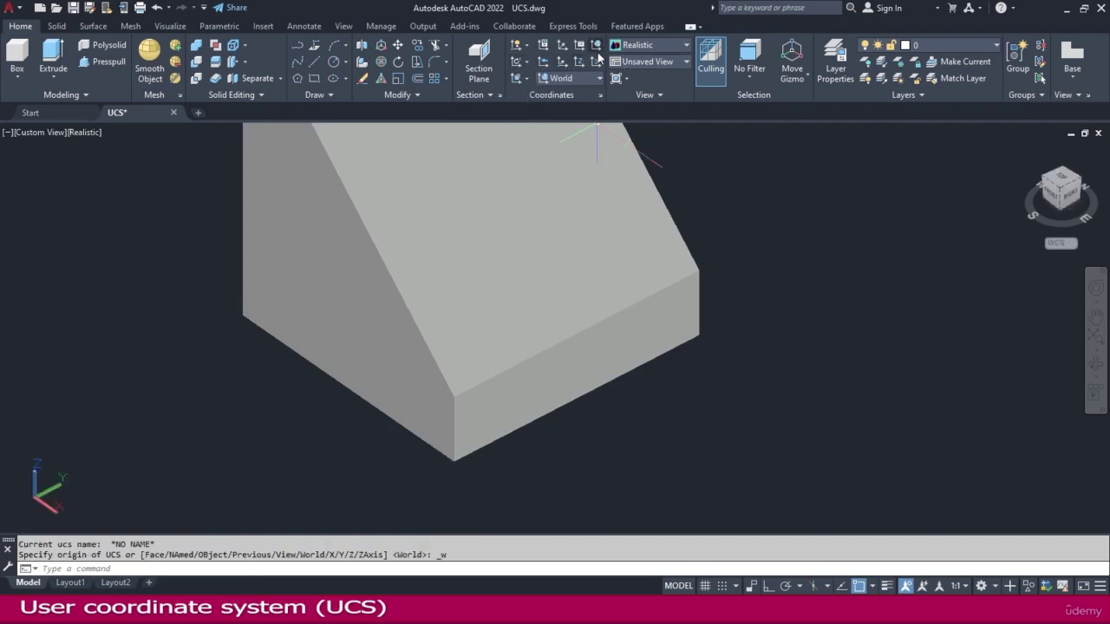
click(560, 63)
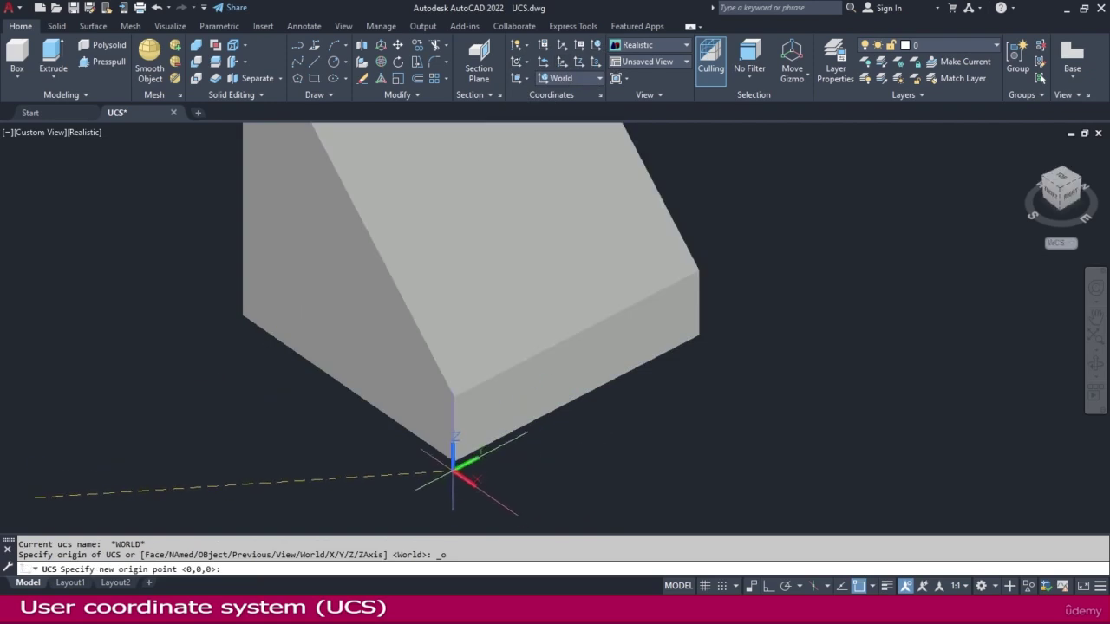
click(454, 463)
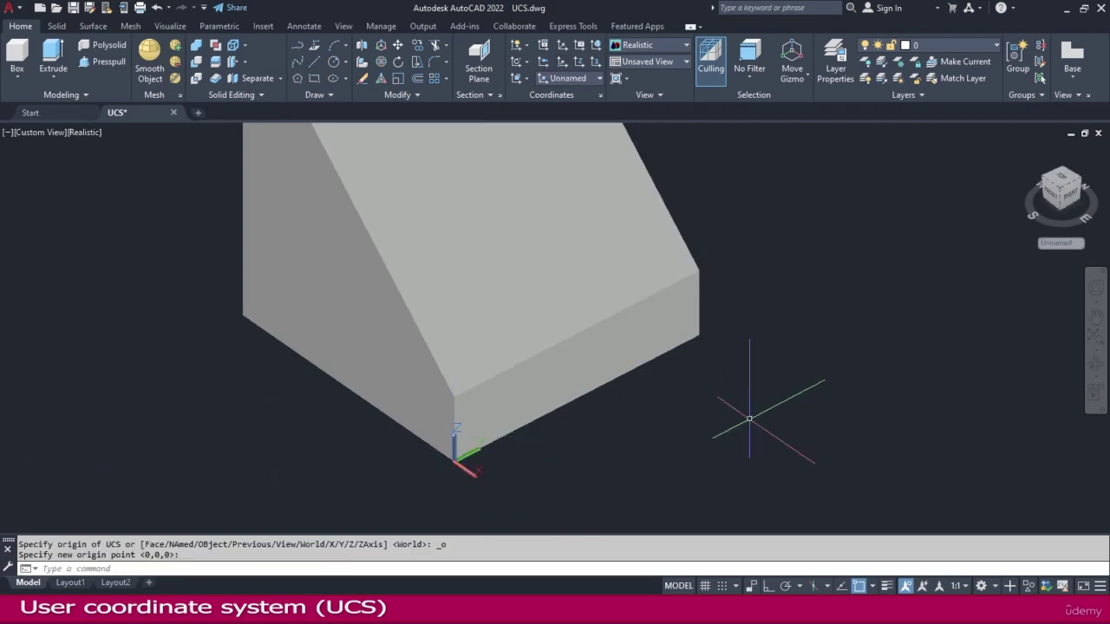
Rotate the UCS about its Z axis until X runs back along the bottom edge of the wedge's side face
click(528, 64)
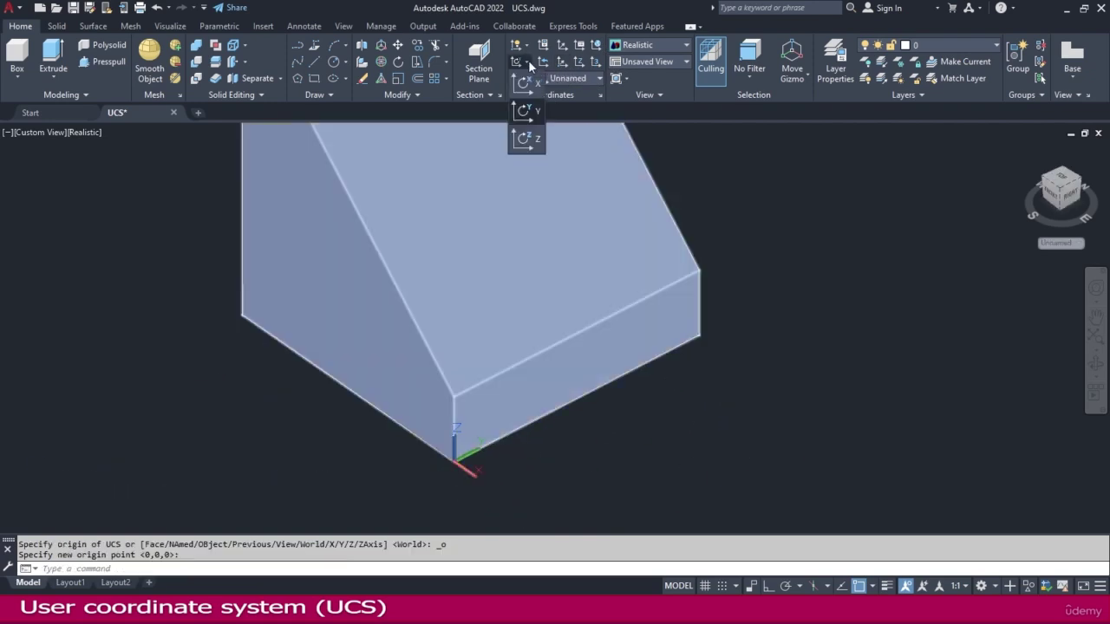
click(526, 140)
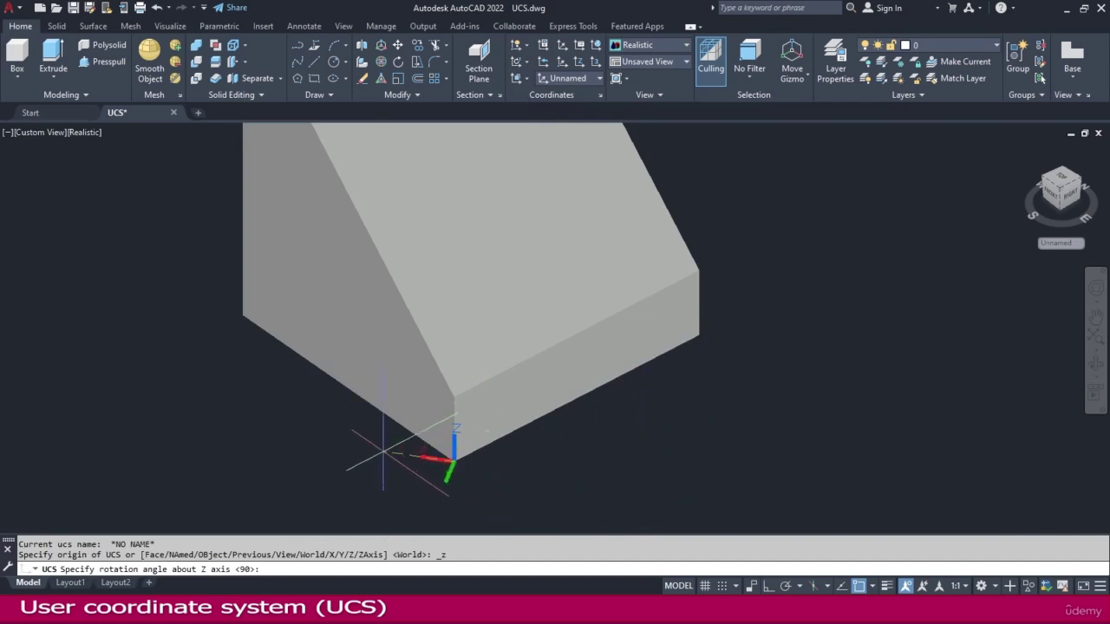
click(395, 426)
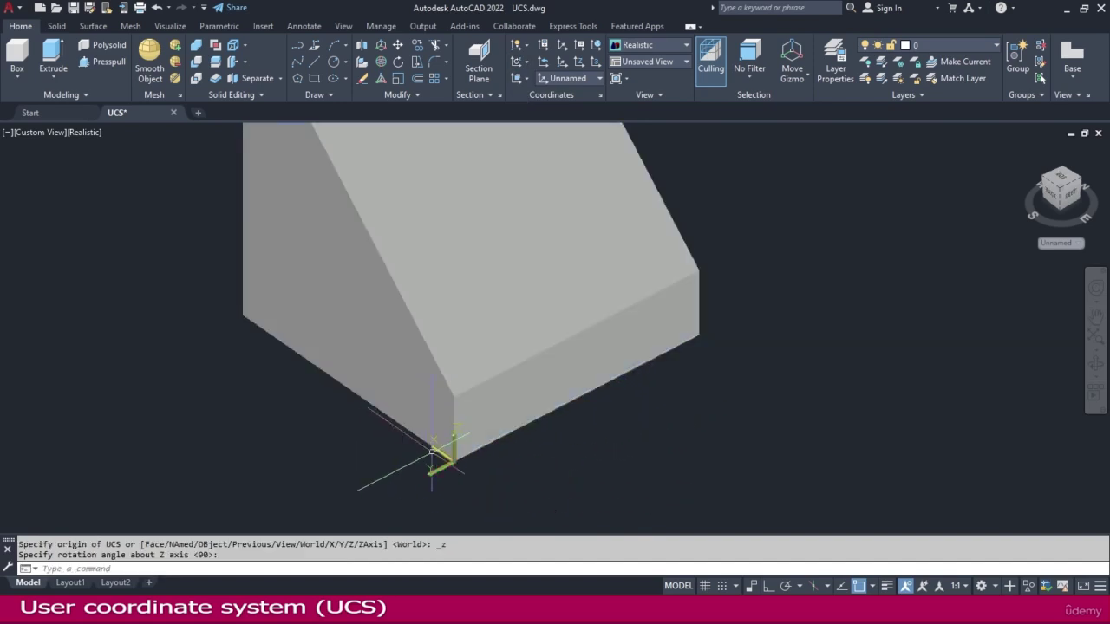
Step back through the previous coordinate systems to the tilted UCS at the wedge's near bottom corner
click(525, 62)
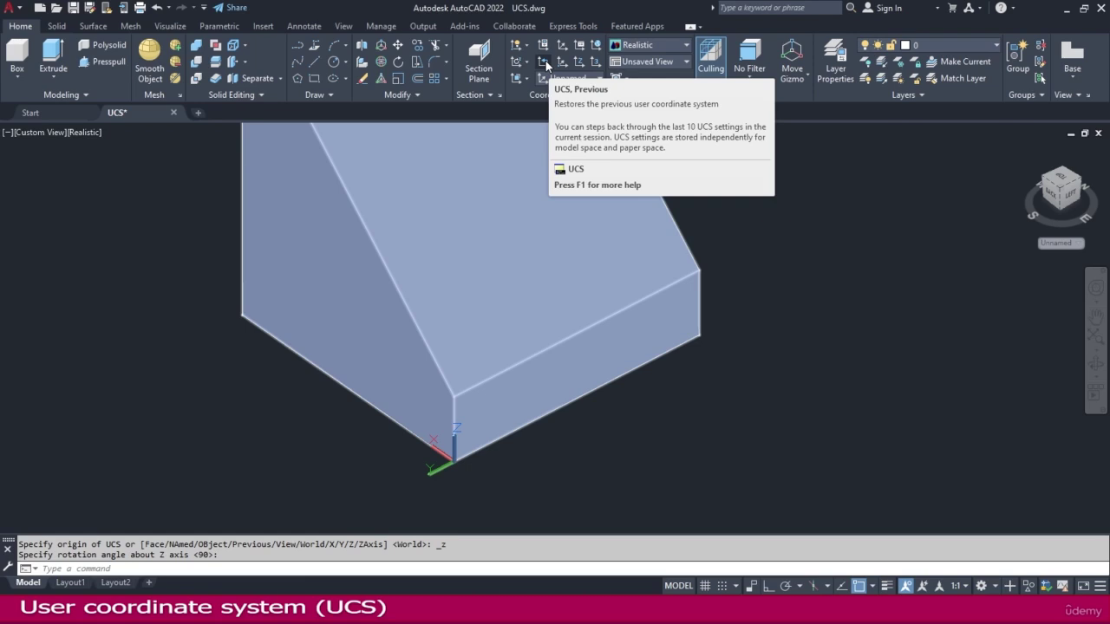
click(546, 61)
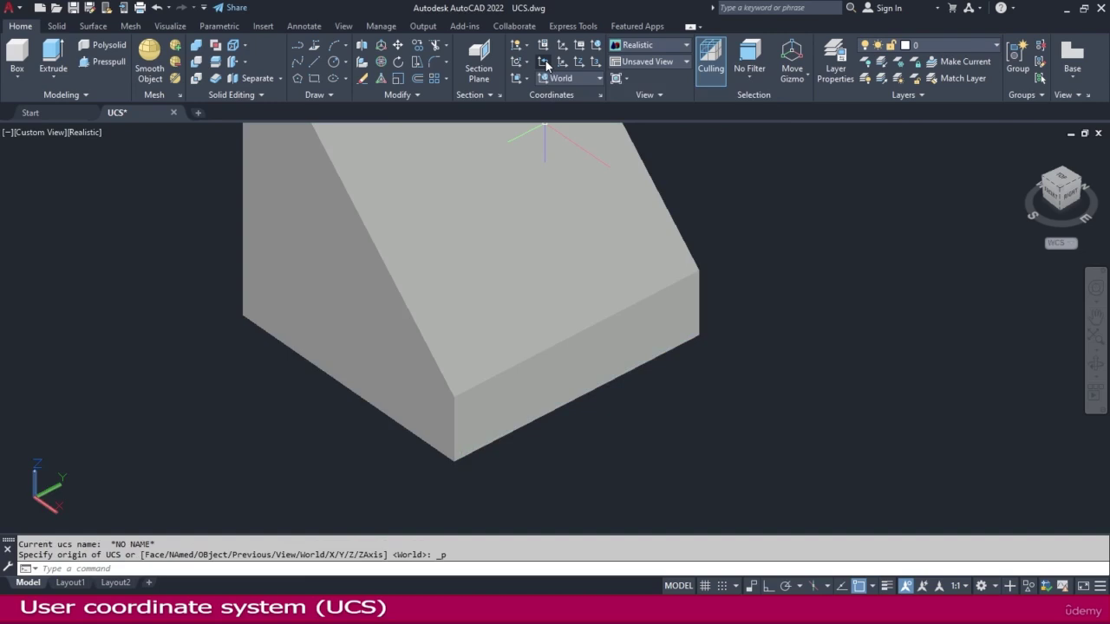
click(546, 61)
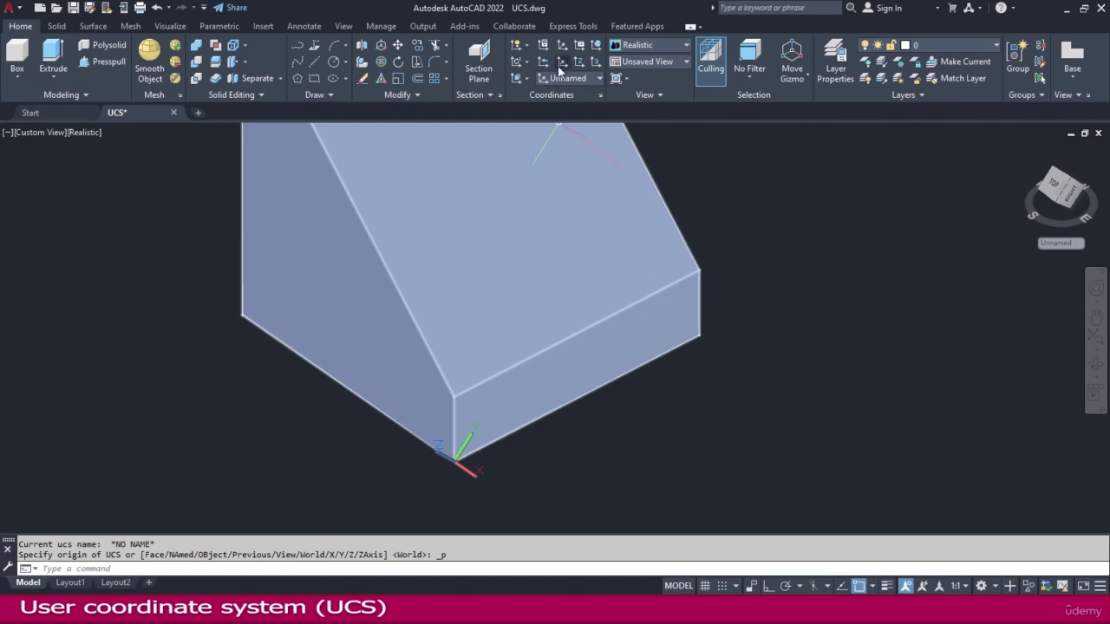
Place the UCS origin on the front face's far bottom corner, then on the sloping face's near lower corner
click(561, 66)
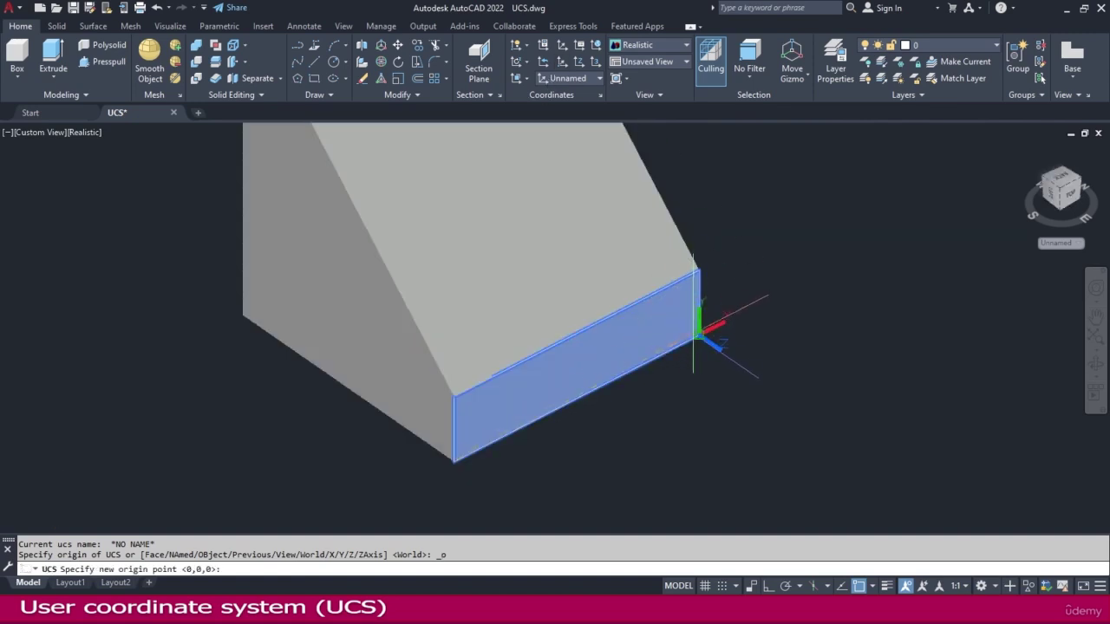
click(698, 337)
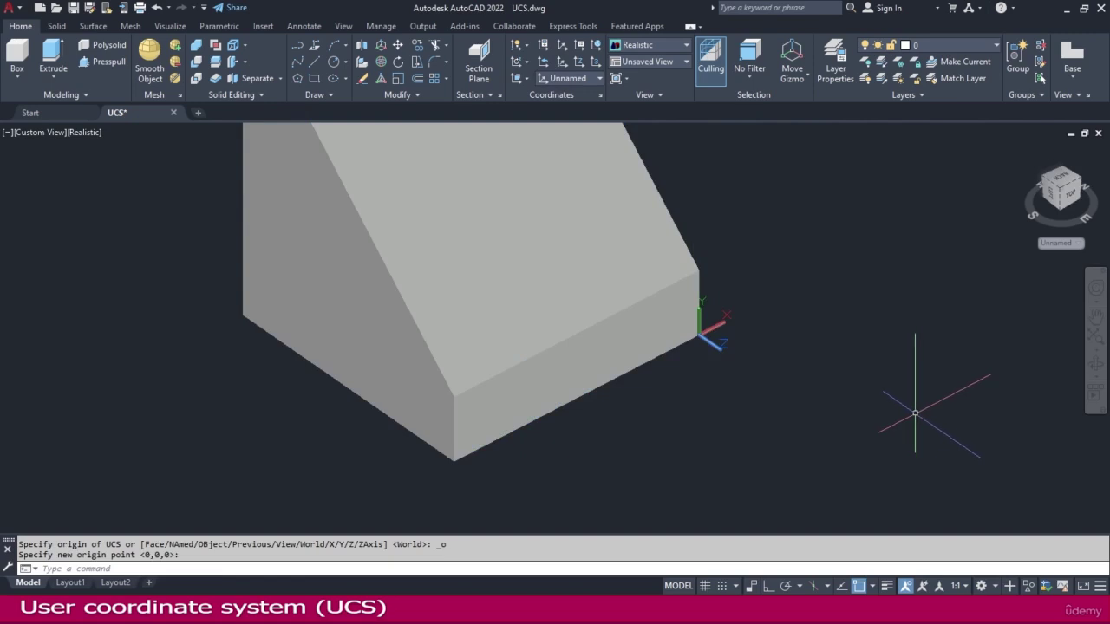
click(561, 66)
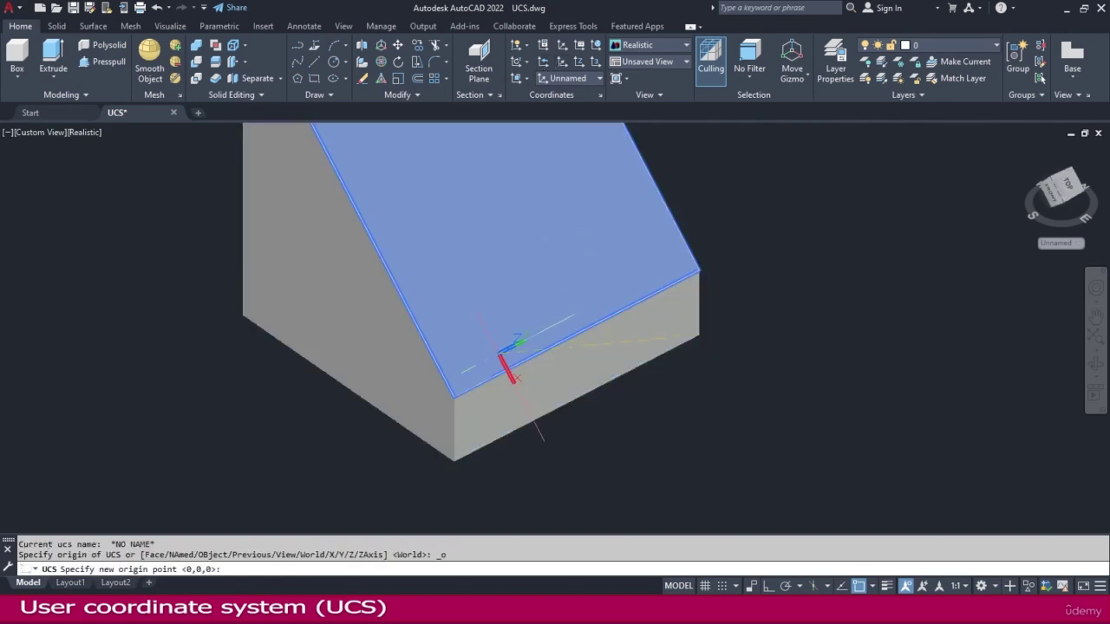
click(455, 398)
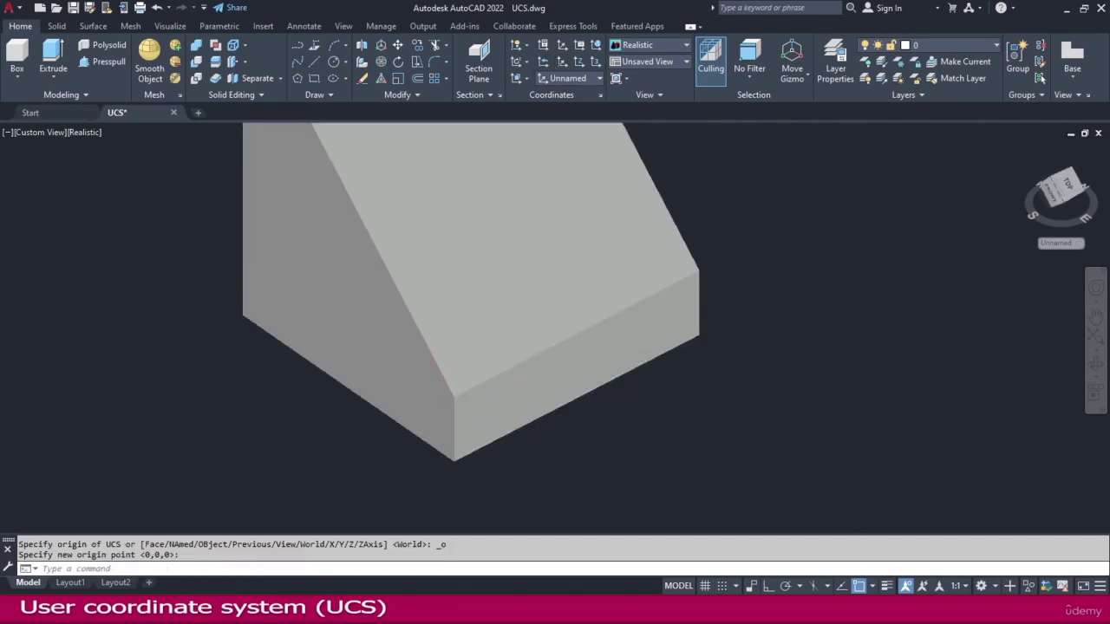
Move the UCS origin to the rear bottom corner of the wedge's triangular side face
scroll(834, 472, down, 3)
scroll(834, 472, up, 2)
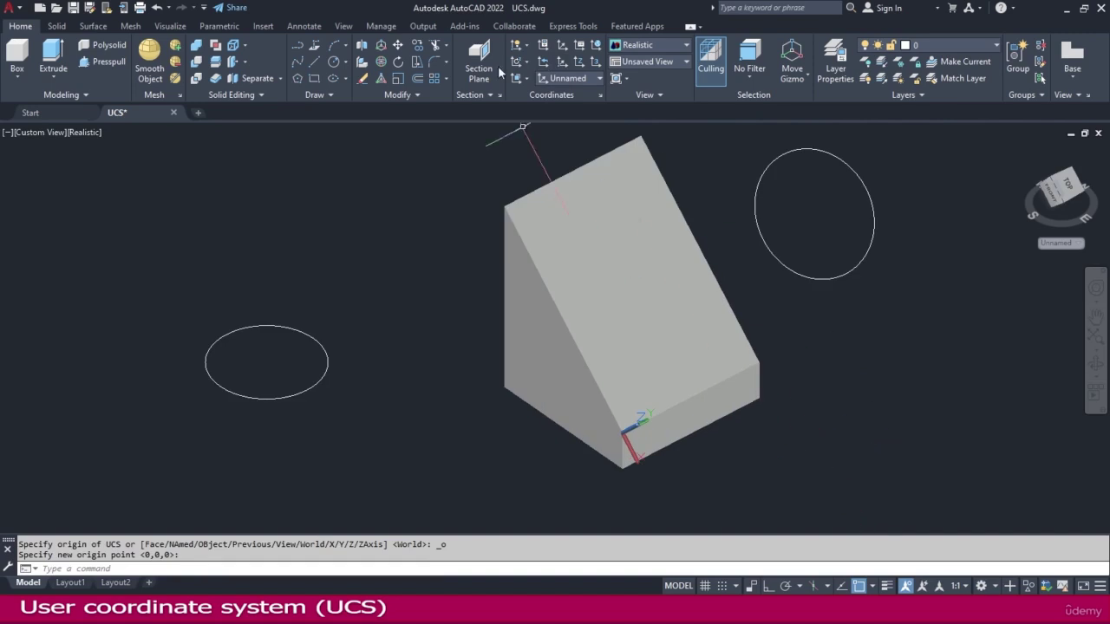
click(549, 59)
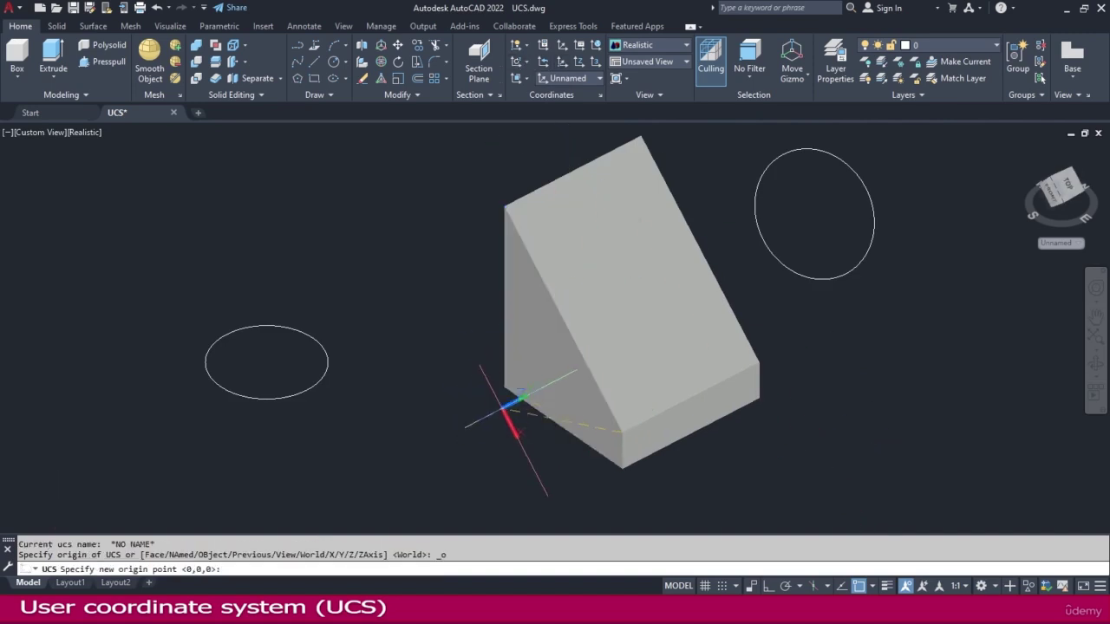
click(508, 386)
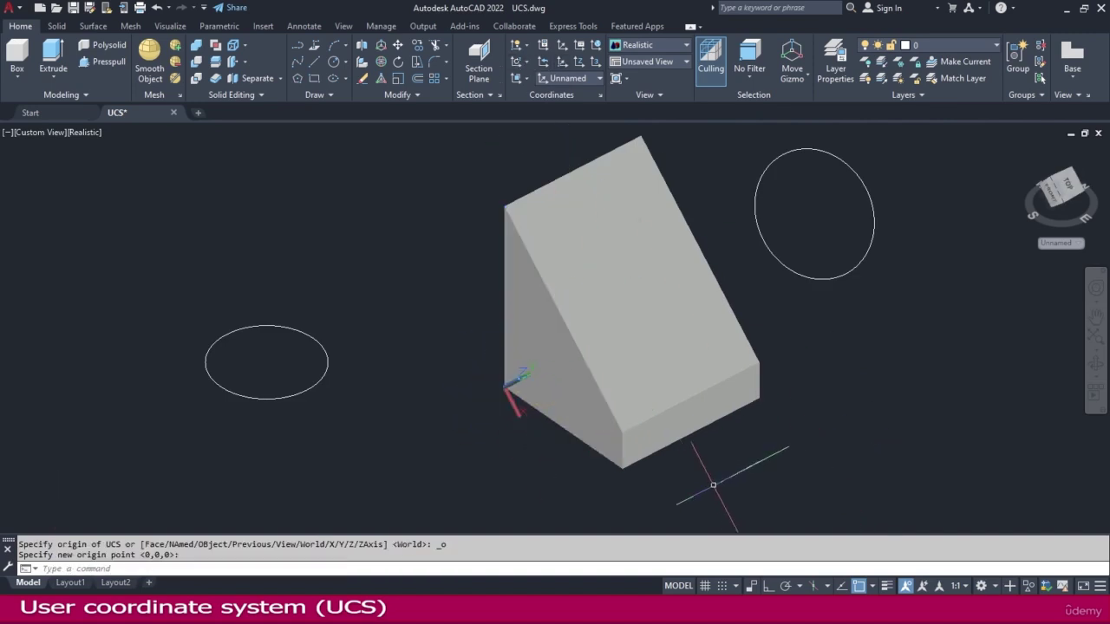
Define a Z-Axis Vector UCS at the wedge's near bottom corner with Z running along the front face's bottom edge
click(581, 59)
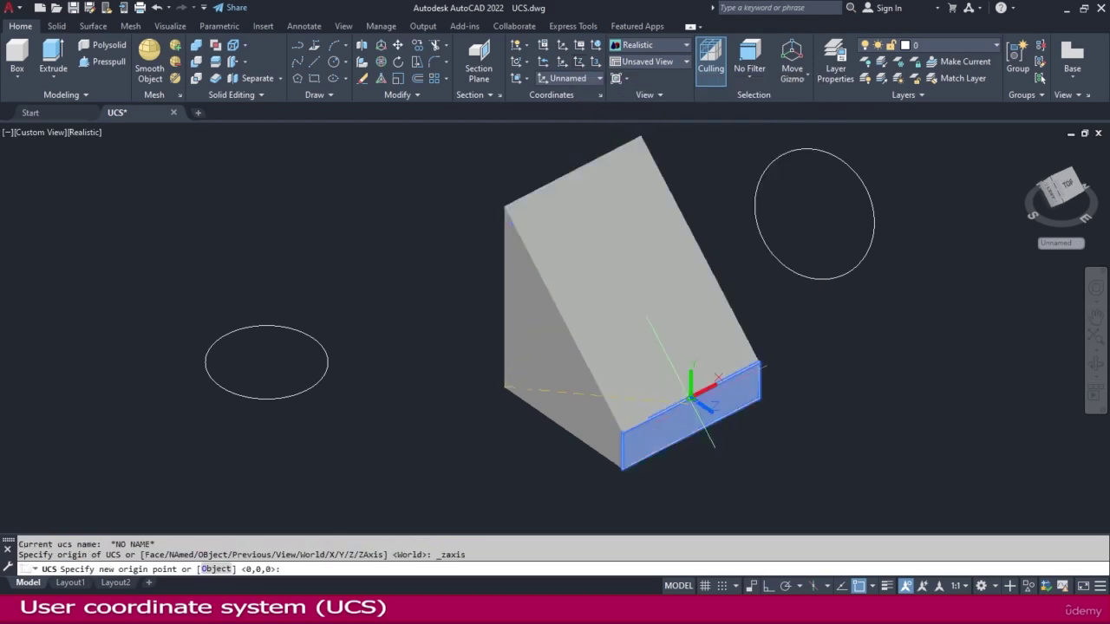
click(621, 468)
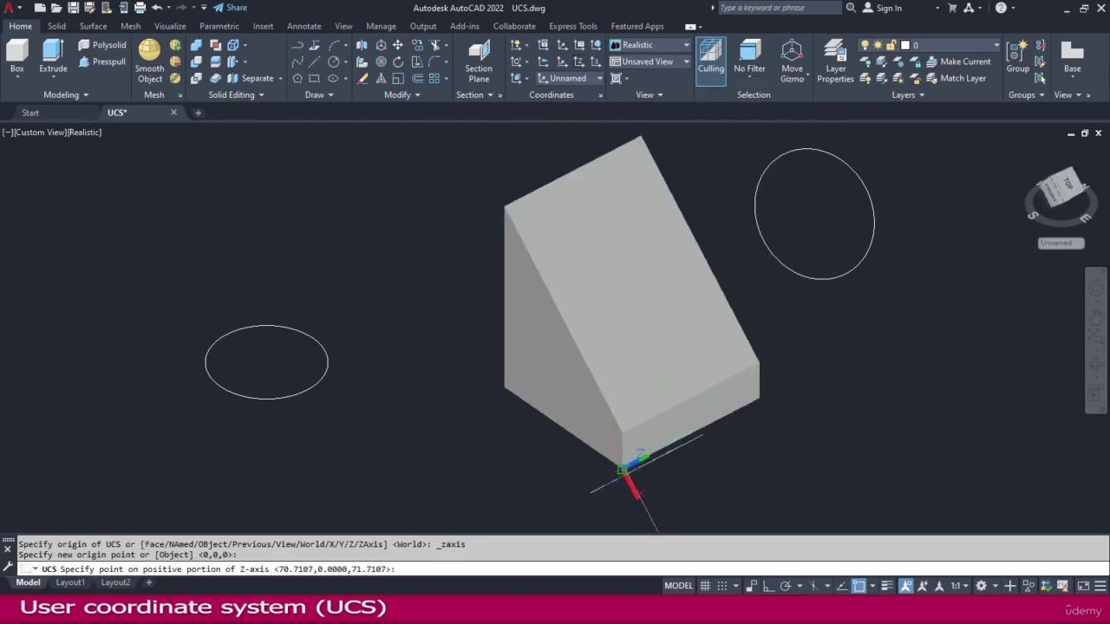
click(759, 398)
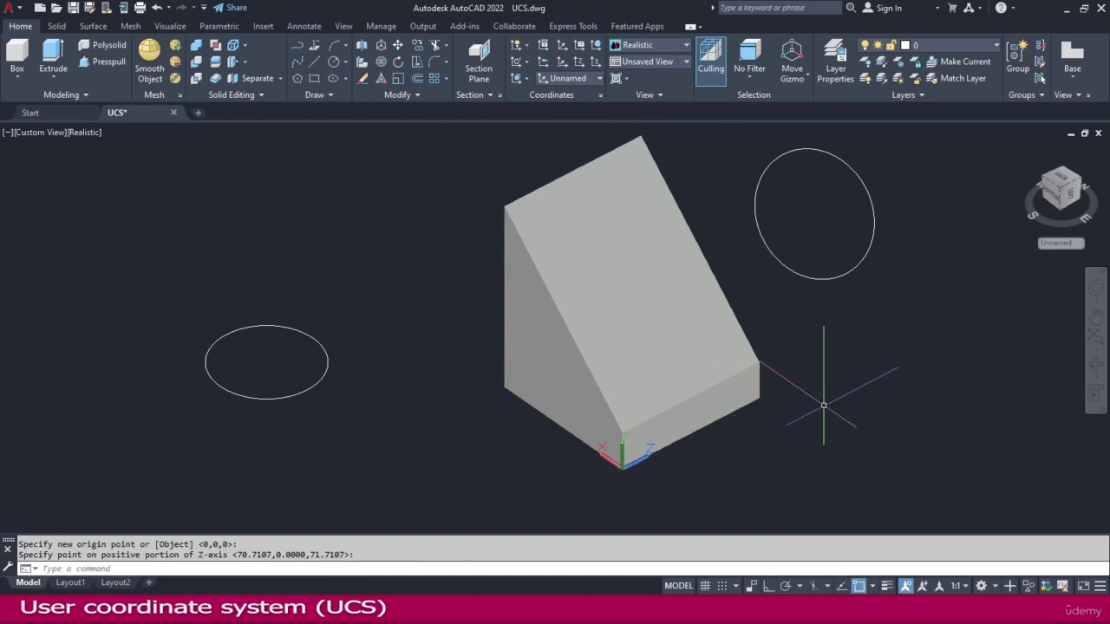
Define a Z-Axis Vector UCS at the side face's rear bottom corner with Z pointing along its bottom edge toward the front
click(581, 63)
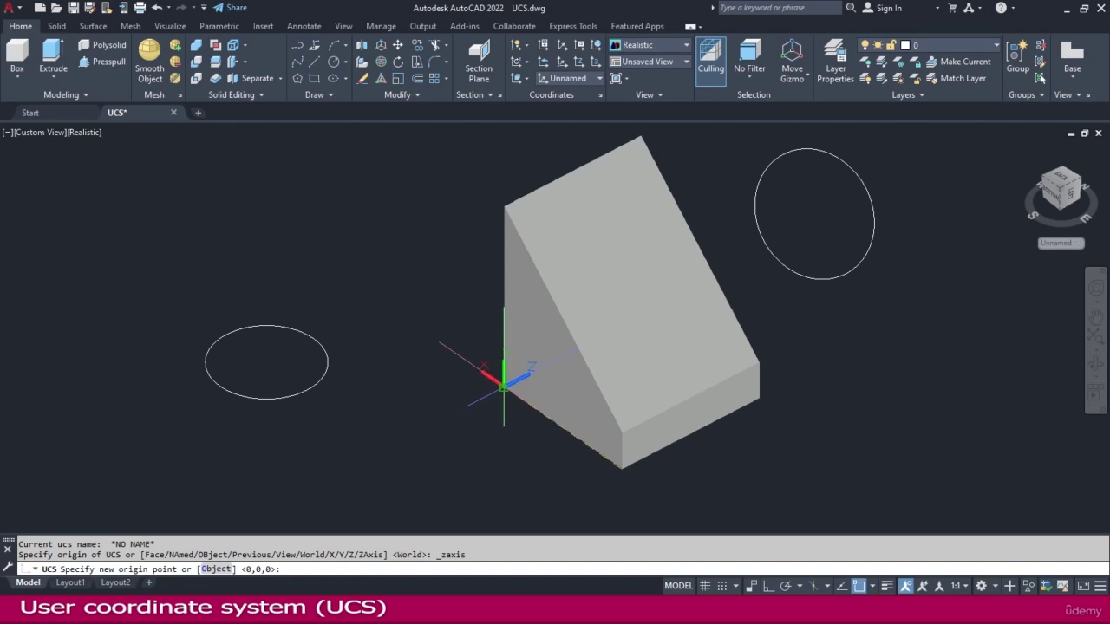
click(505, 387)
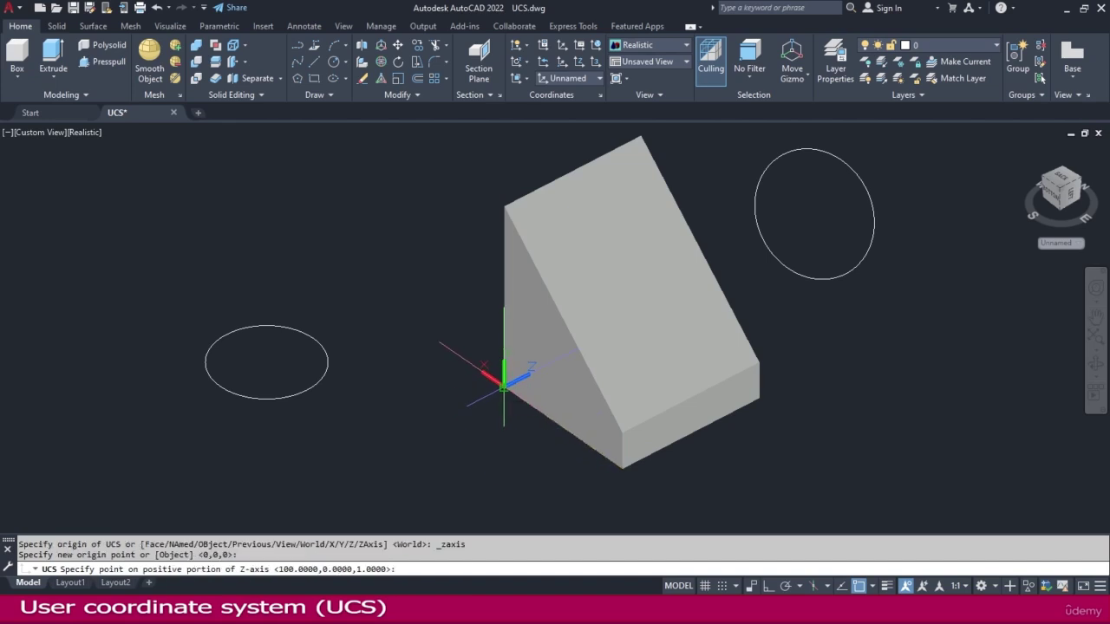
click(565, 428)
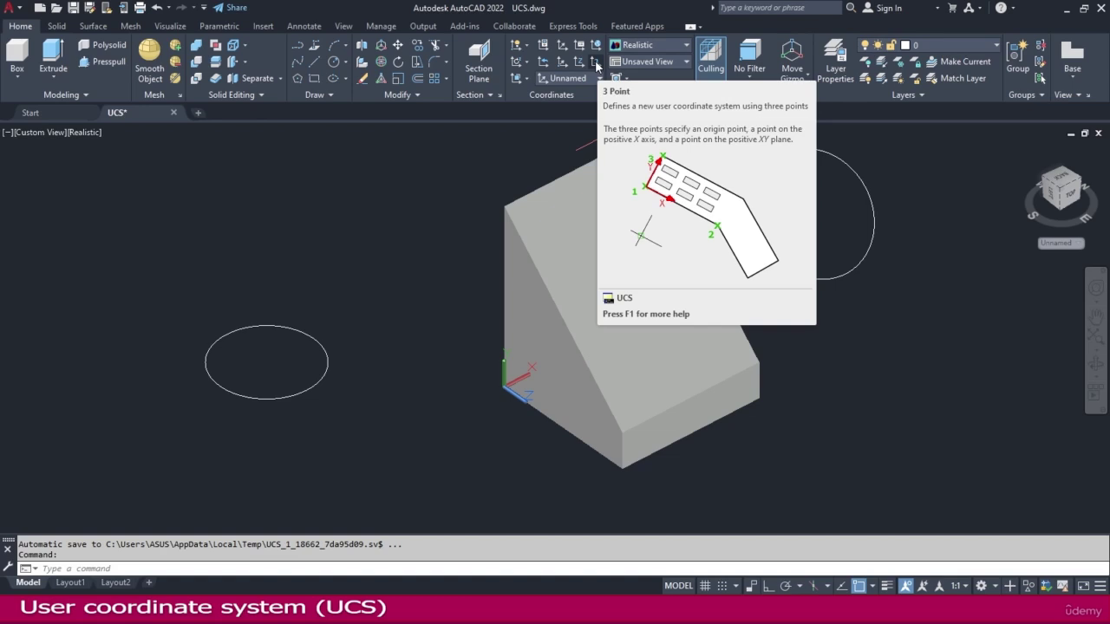
Define a 3 Point UCS at the wedge's near bottom corner, with X along the front bottom edge and Y up the vertical edge
click(596, 66)
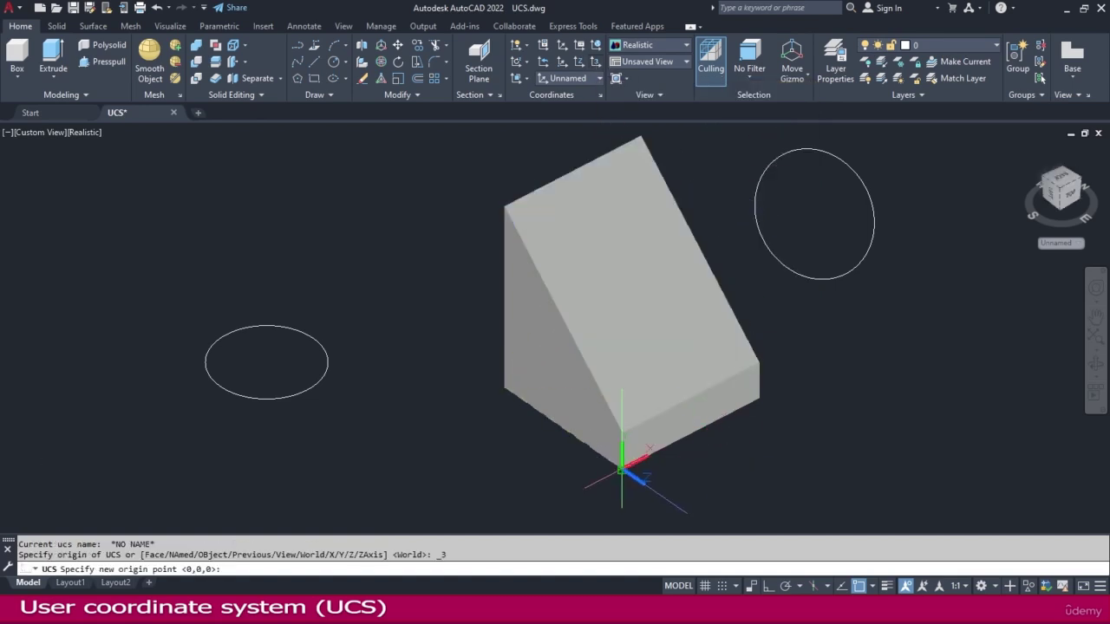
click(621, 468)
click(721, 419)
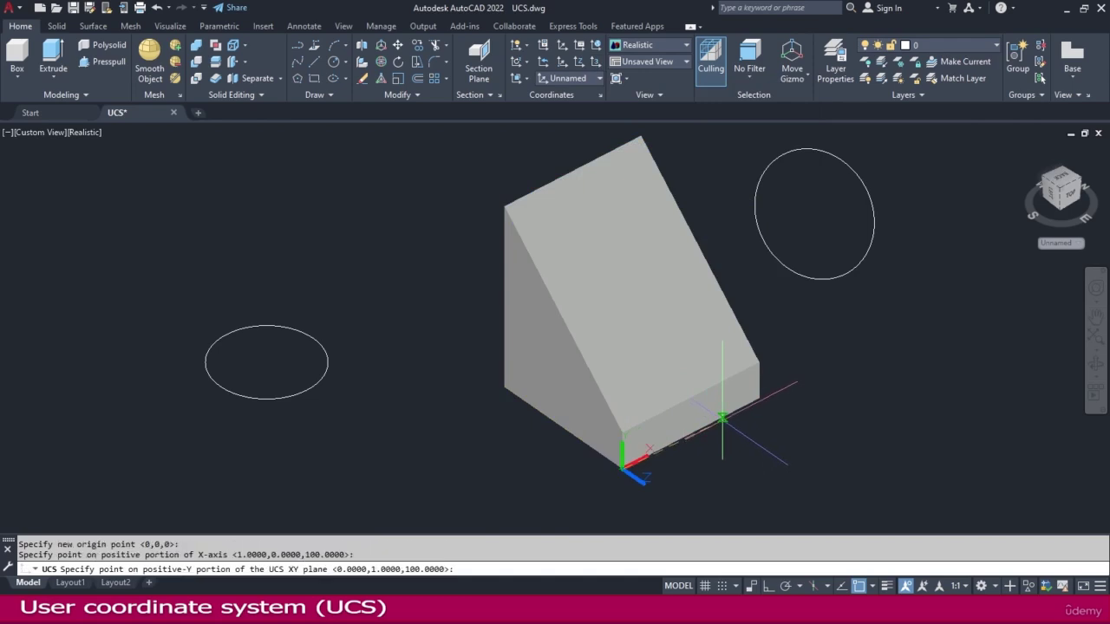
click(621, 432)
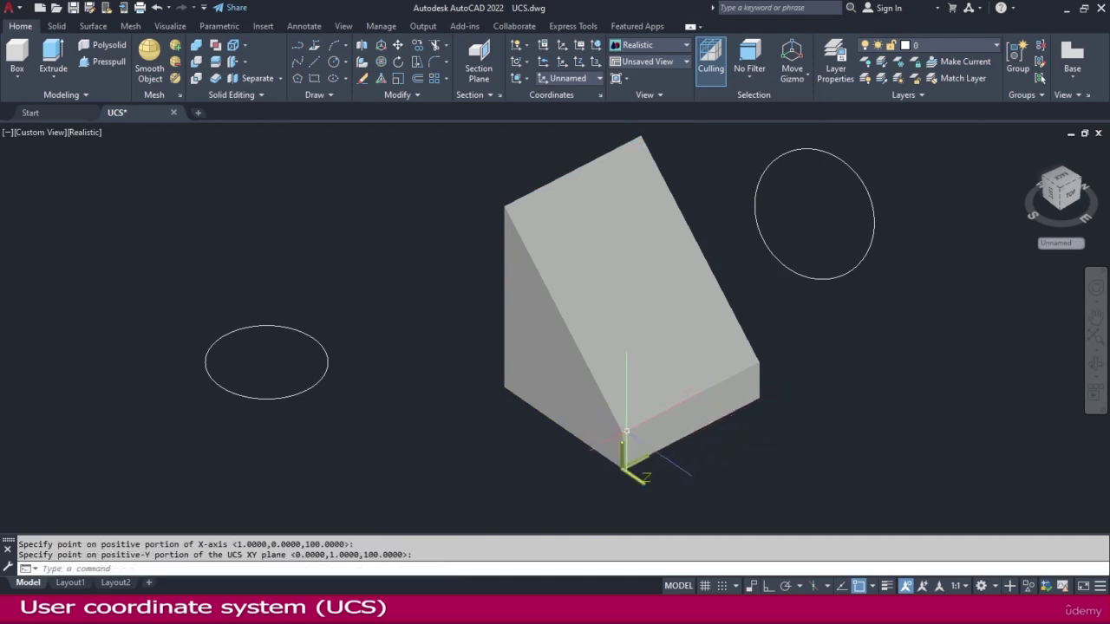
scroll(676, 499, up, 2)
scroll(587, 475, up, 2)
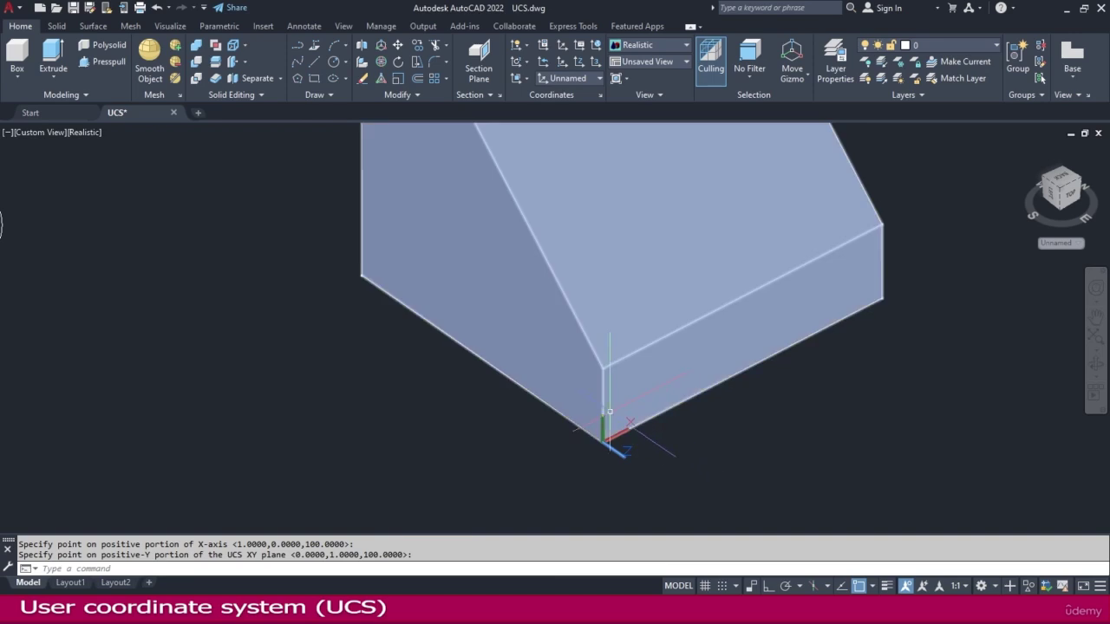
Draw a freehand circle with a radius of about 9.55 beside the far end of the wedge's front face
middle_drag(704, 421, 565, 461)
scroll(566, 461, down, 2)
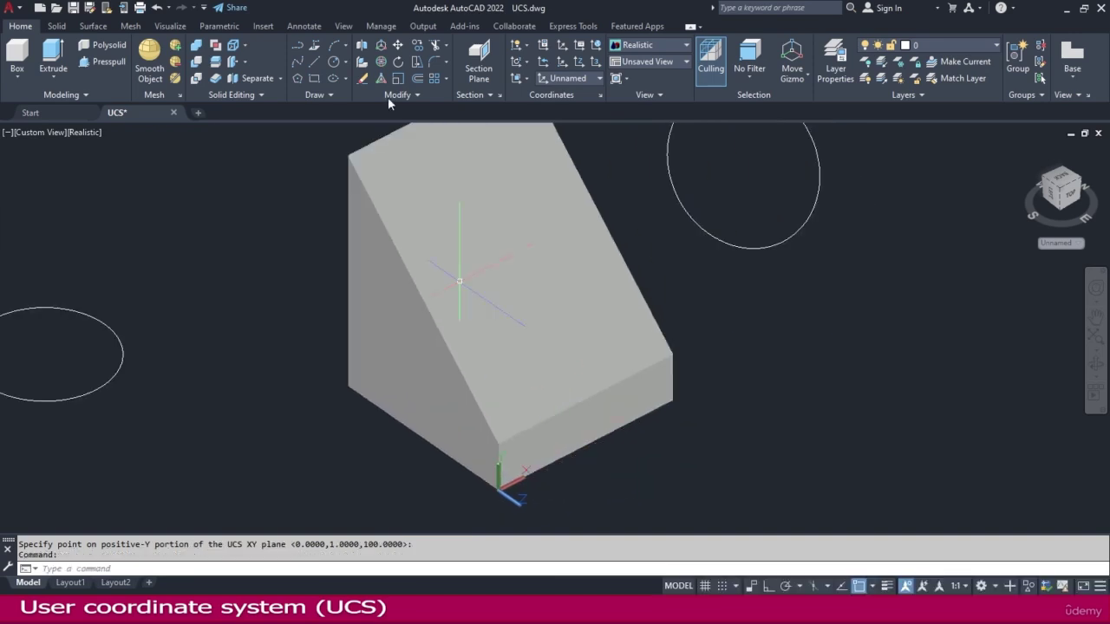
click(337, 64)
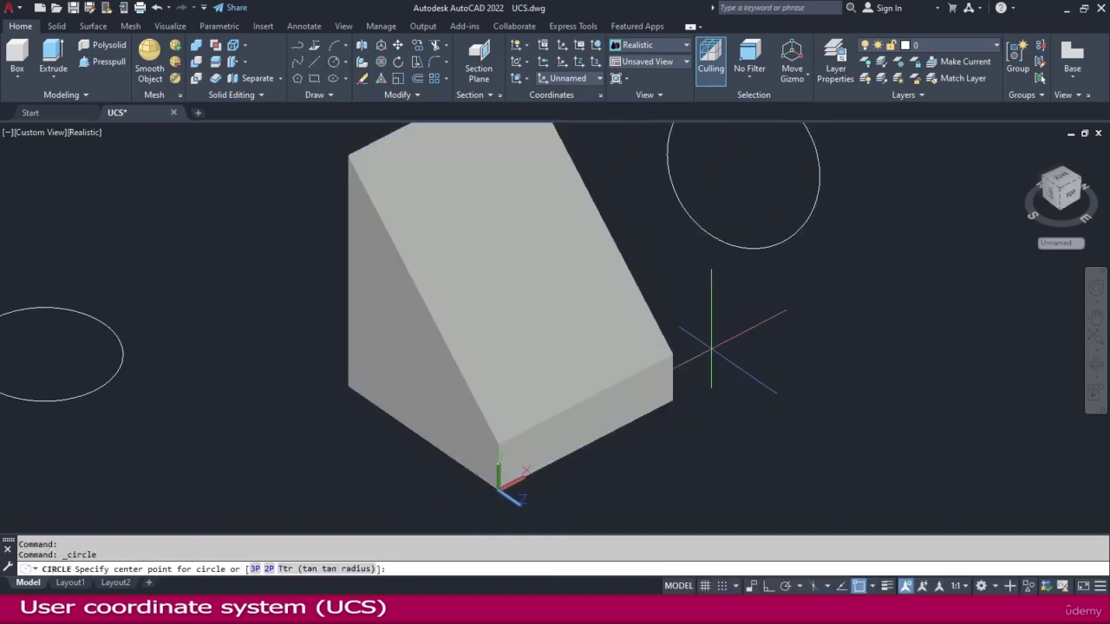
click(723, 358)
click(742, 357)
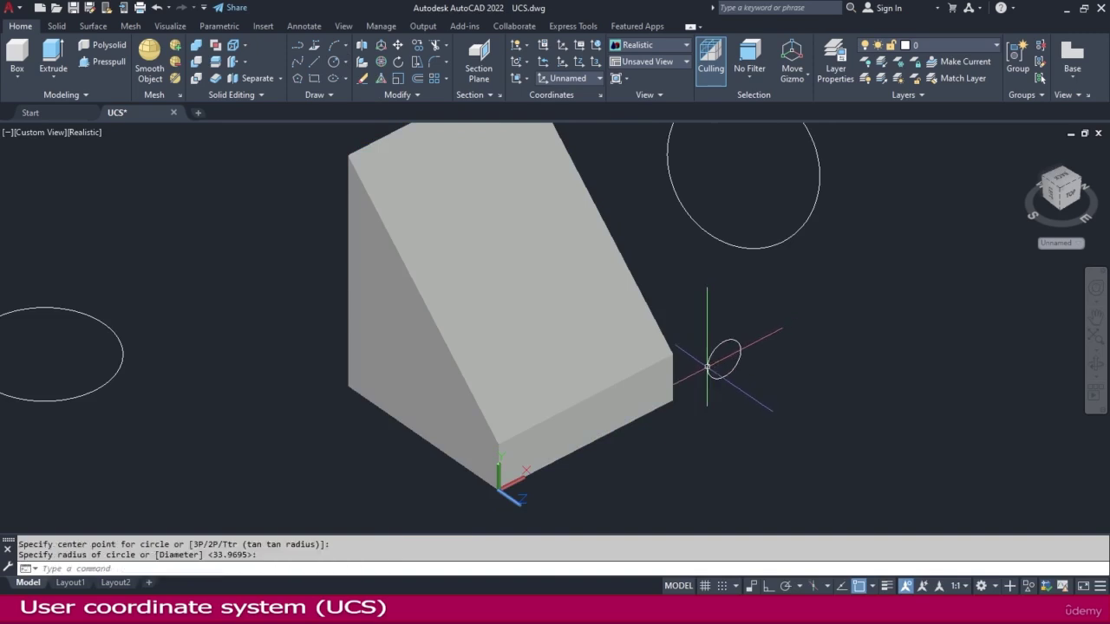
Orbit the model slightly and align the UCS XY plane with the current view
shift+middle_drag(755, 406, 641, 468)
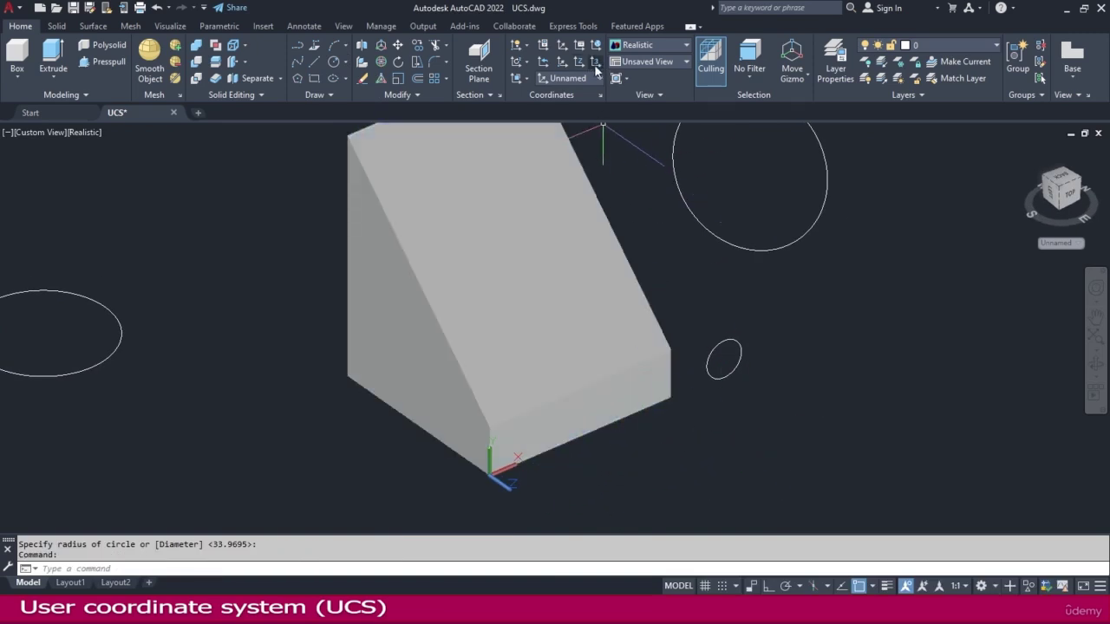
click(527, 79)
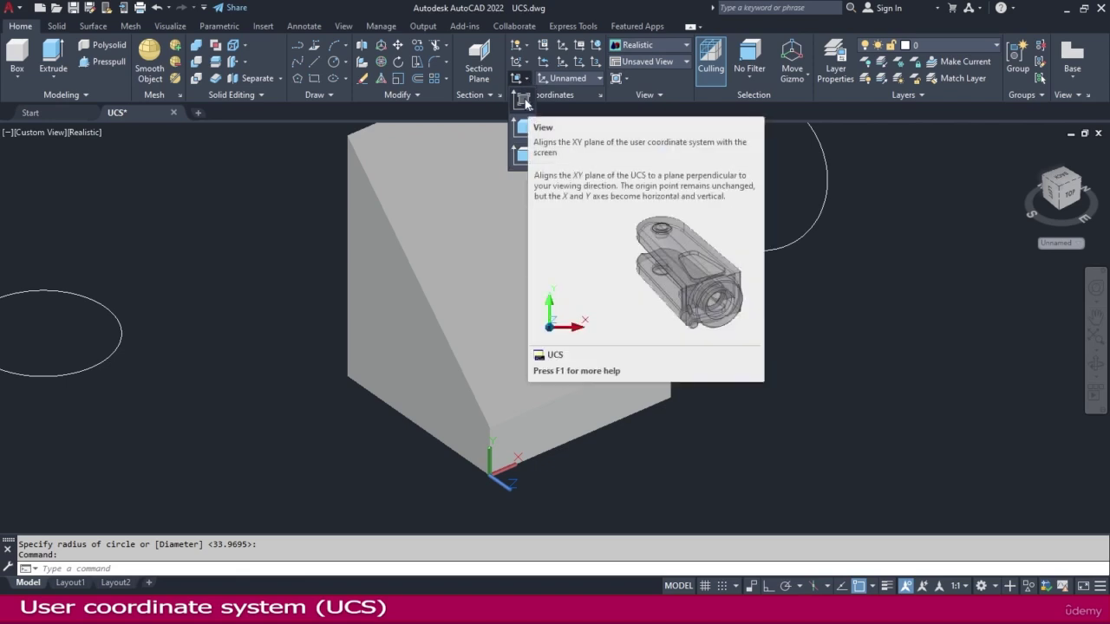
click(588, 464)
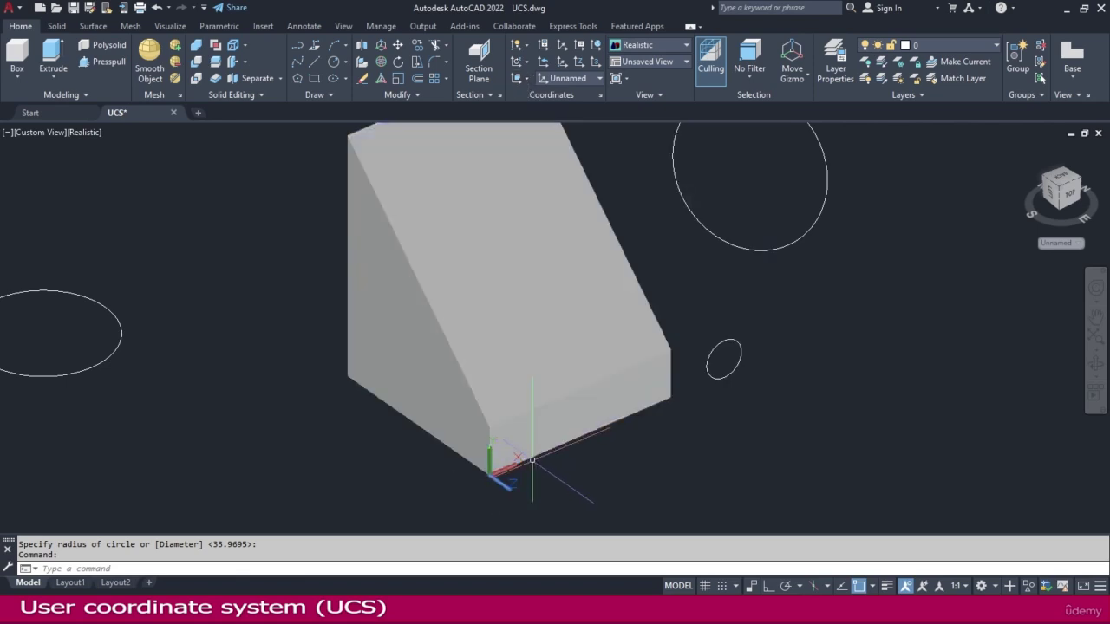
click(514, 465)
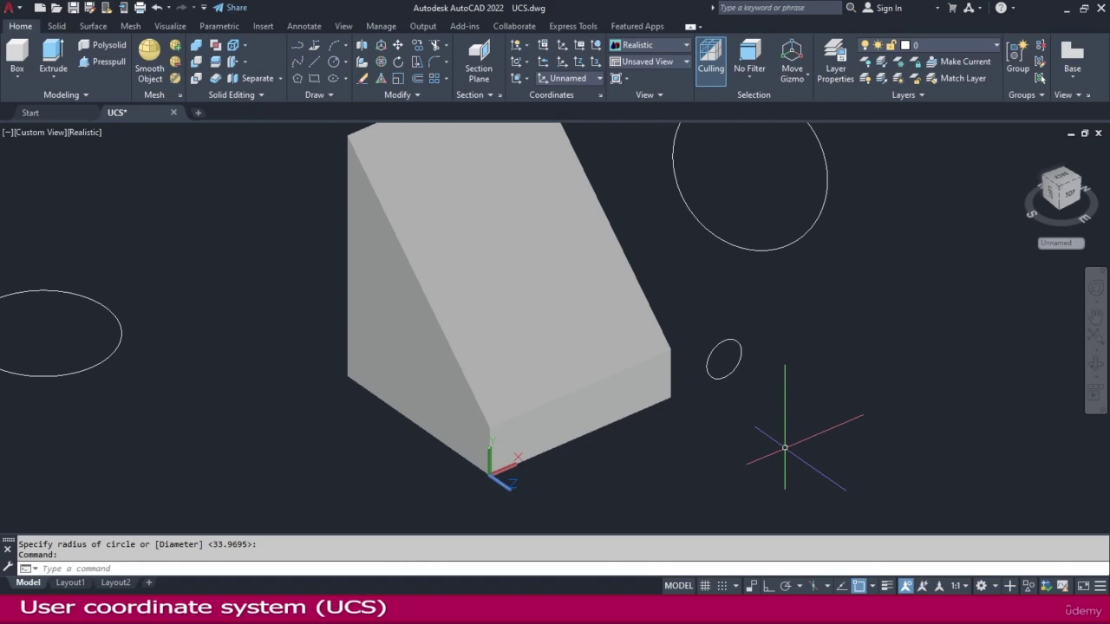
click(525, 77)
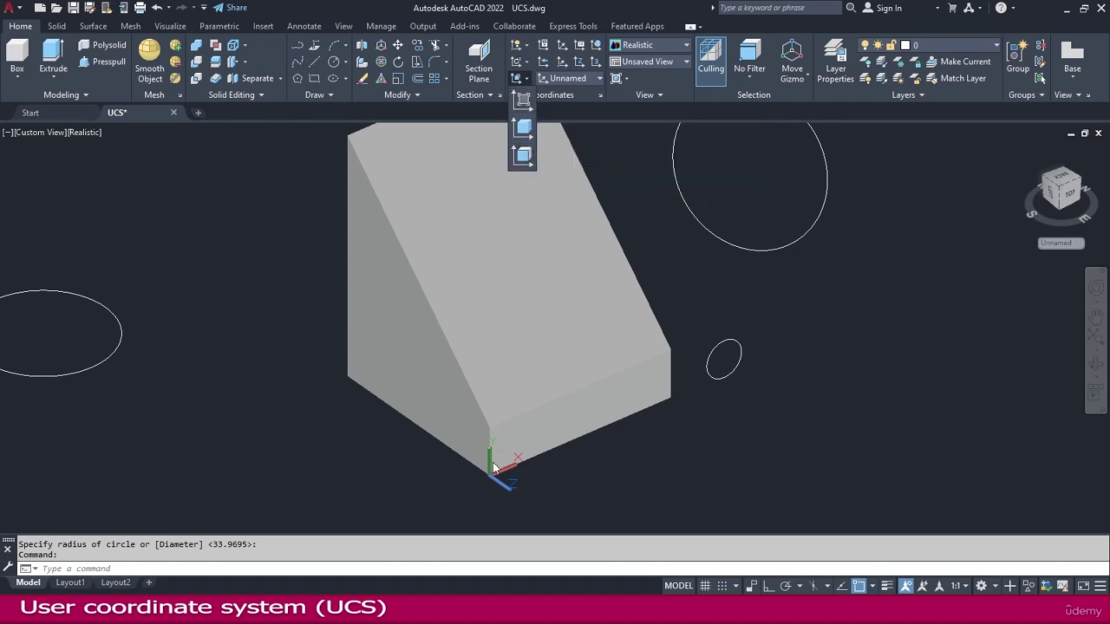
click(524, 101)
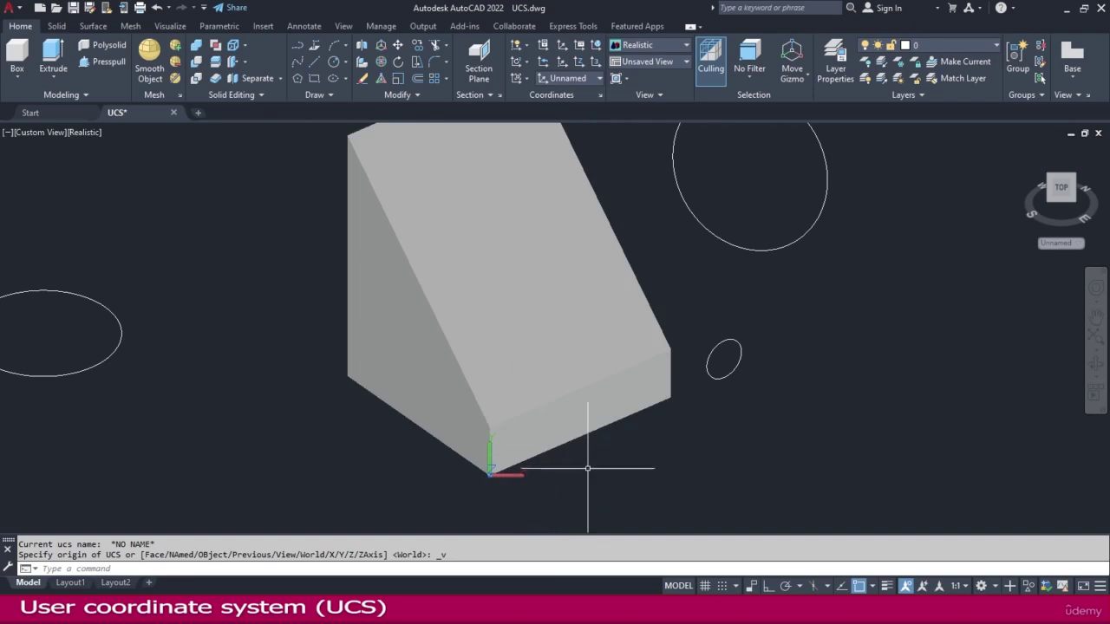
Draw a freehand circle in the view-aligned plane, in the empty area beyond the small circle
click(334, 62)
click(855, 444)
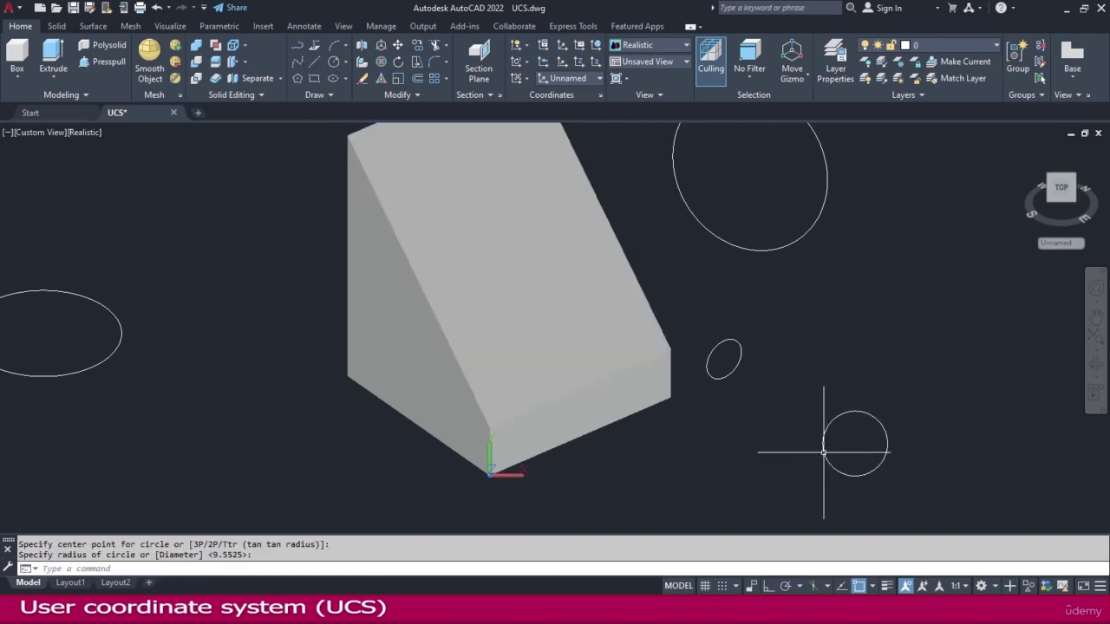
click(878, 422)
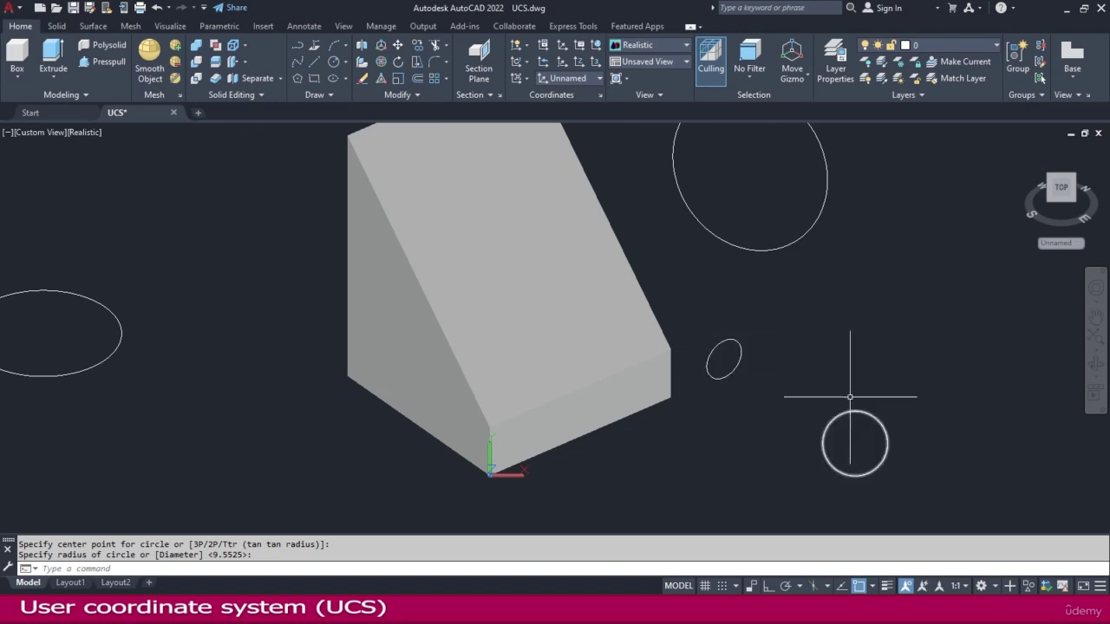
Recall the previous UCS and align it with the current view again
click(545, 64)
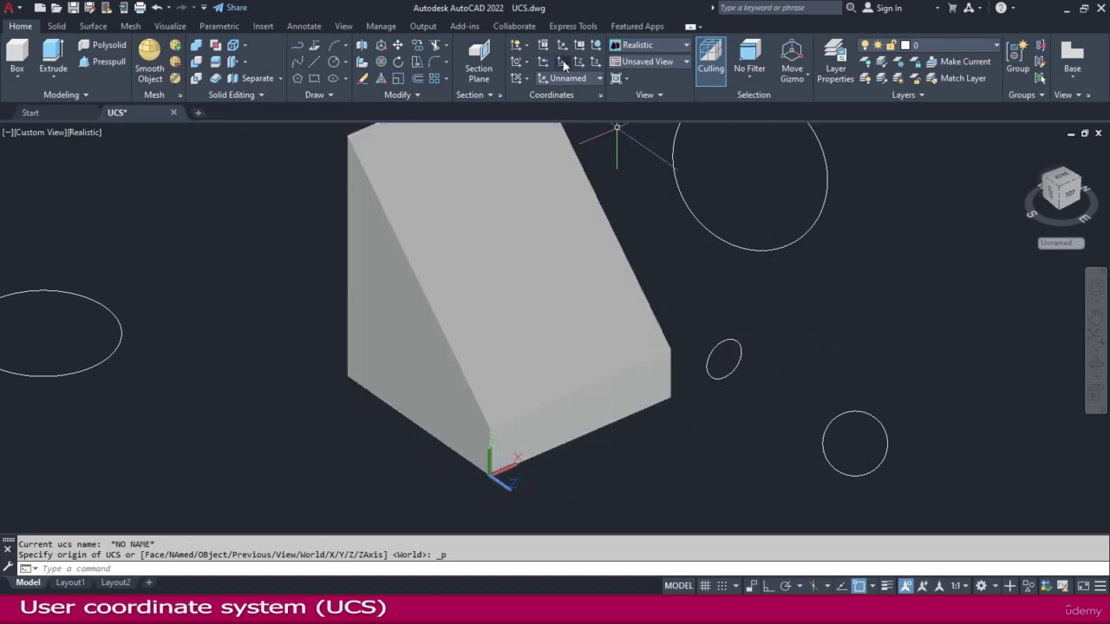
click(530, 76)
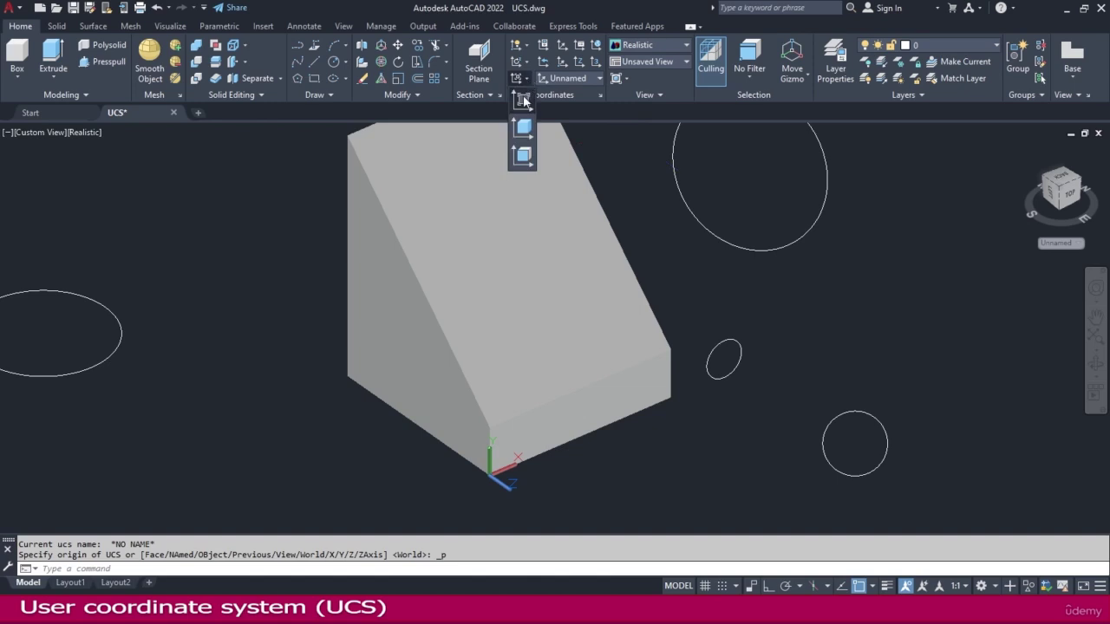
click(527, 117)
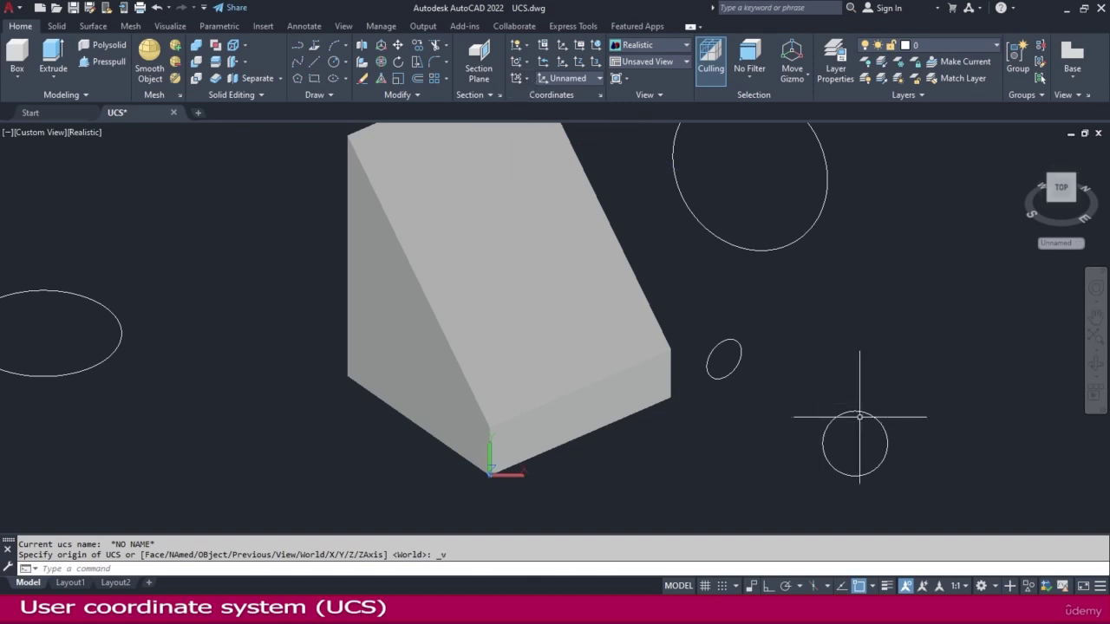
Align the UCS to the large circle beside the wedge's sloping face using the Object option
click(607, 285)
click(527, 77)
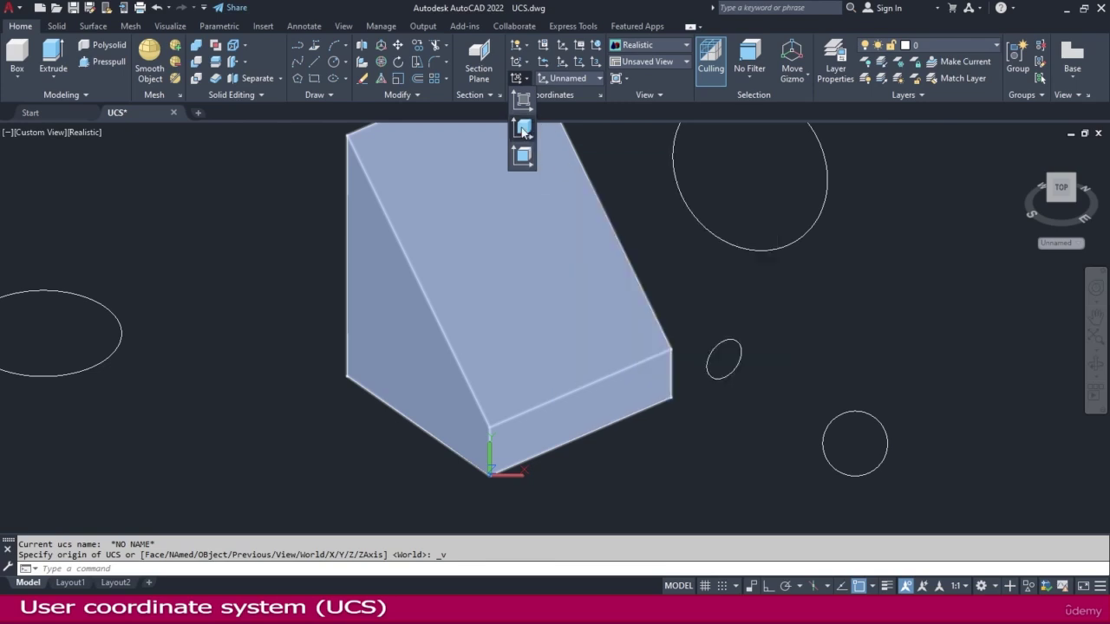
click(524, 129)
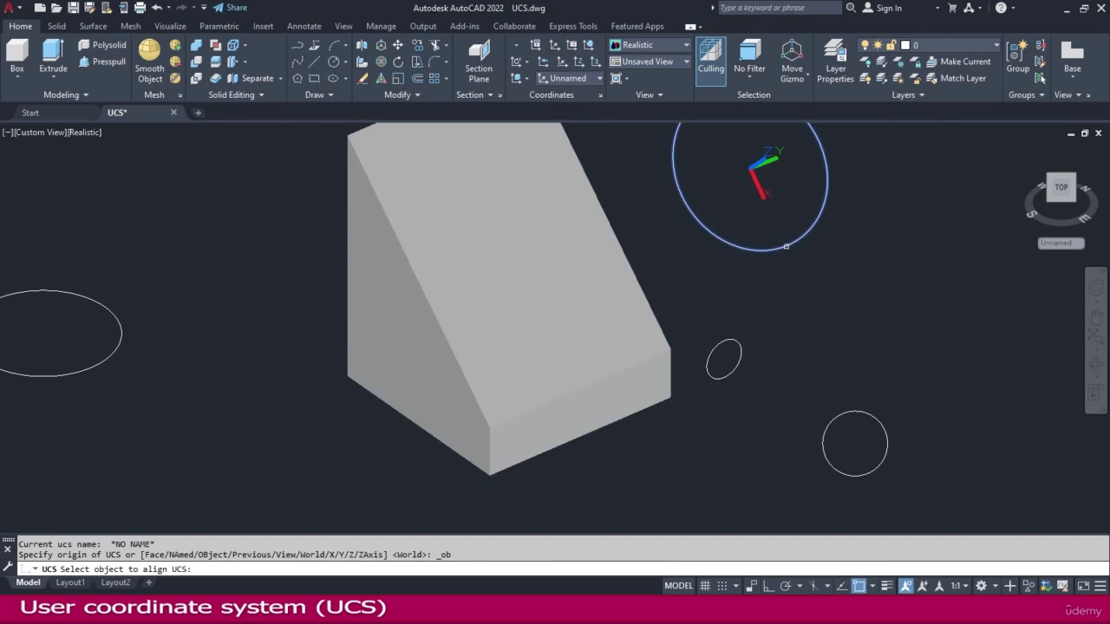
click(785, 246)
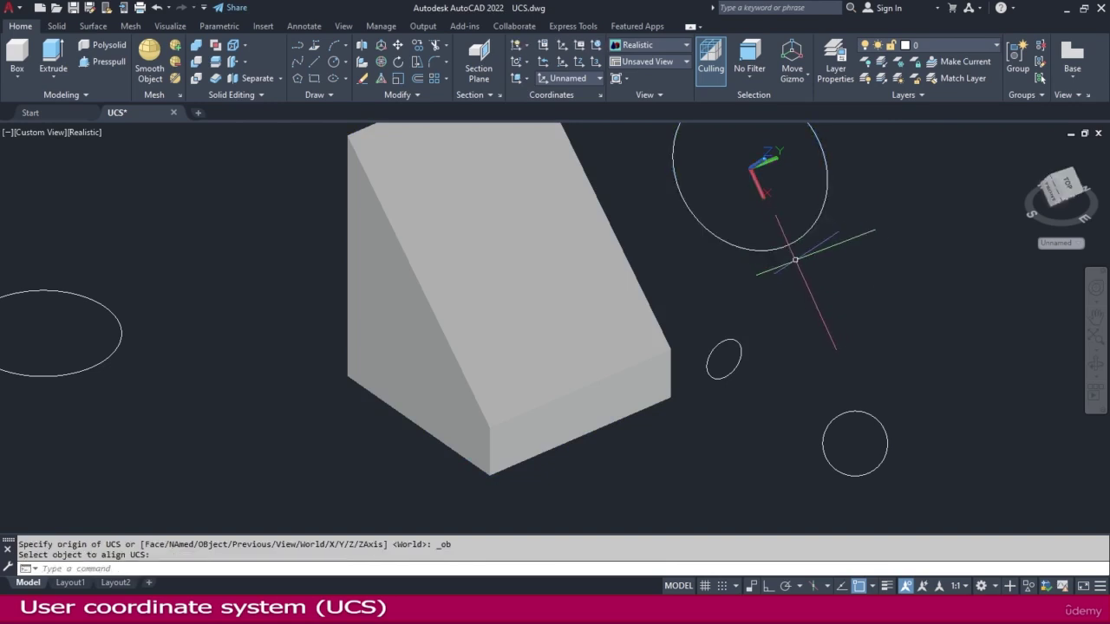
middle_drag(766, 213, 775, 300)
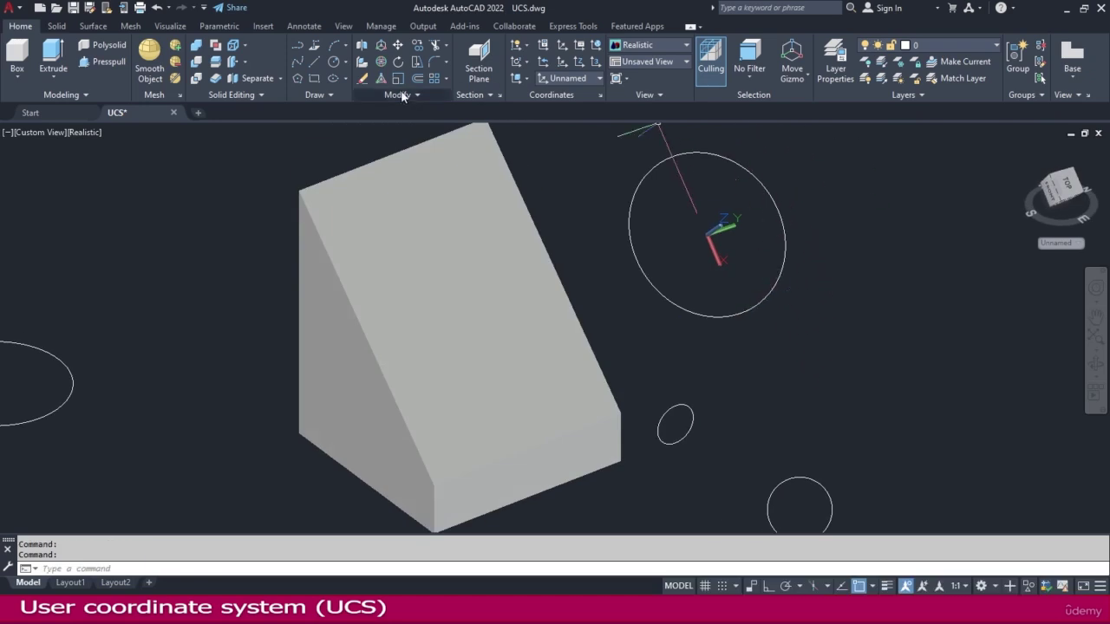
Draw a freehand rectangle in the circle-aligned plane, in the empty area beside the large circle
click(315, 79)
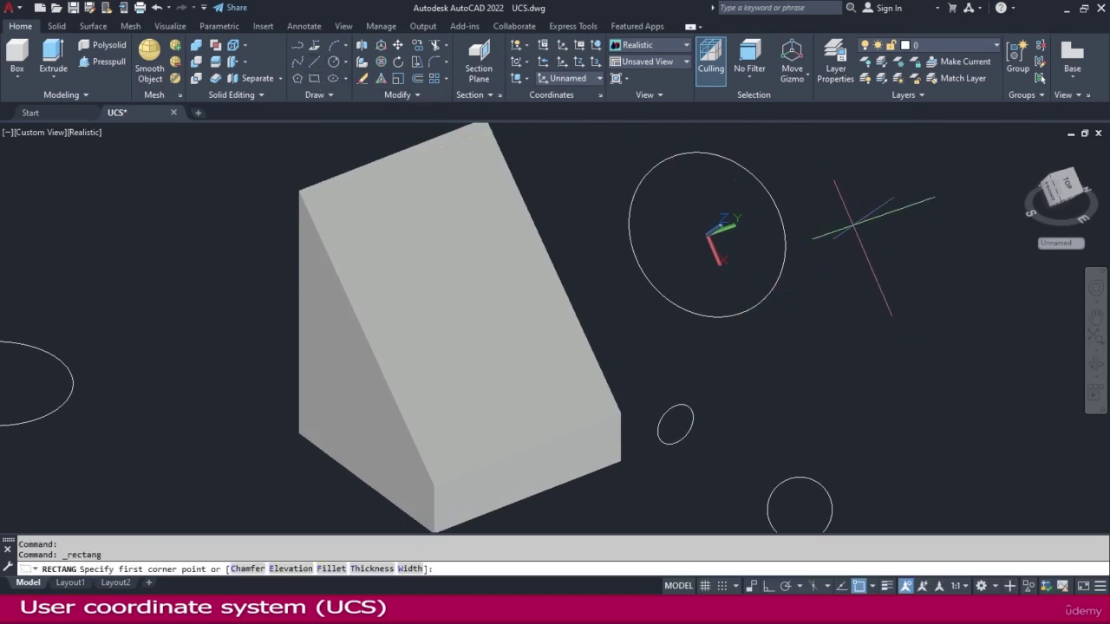
click(786, 161)
click(854, 210)
mouse_move(919, 364)
shift+middle_down()
mouse_move(771, 217)
mouse_move(908, 365)
shift+middle_up()
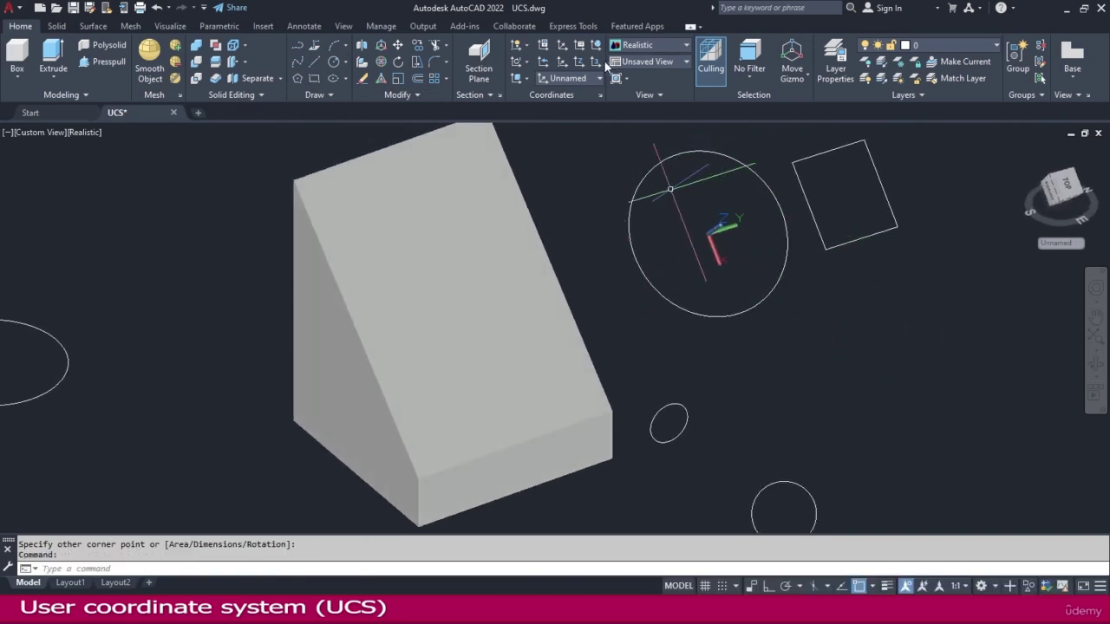
Align the UCS to the short vertical face at the wedge's low end using the Face option
click(527, 78)
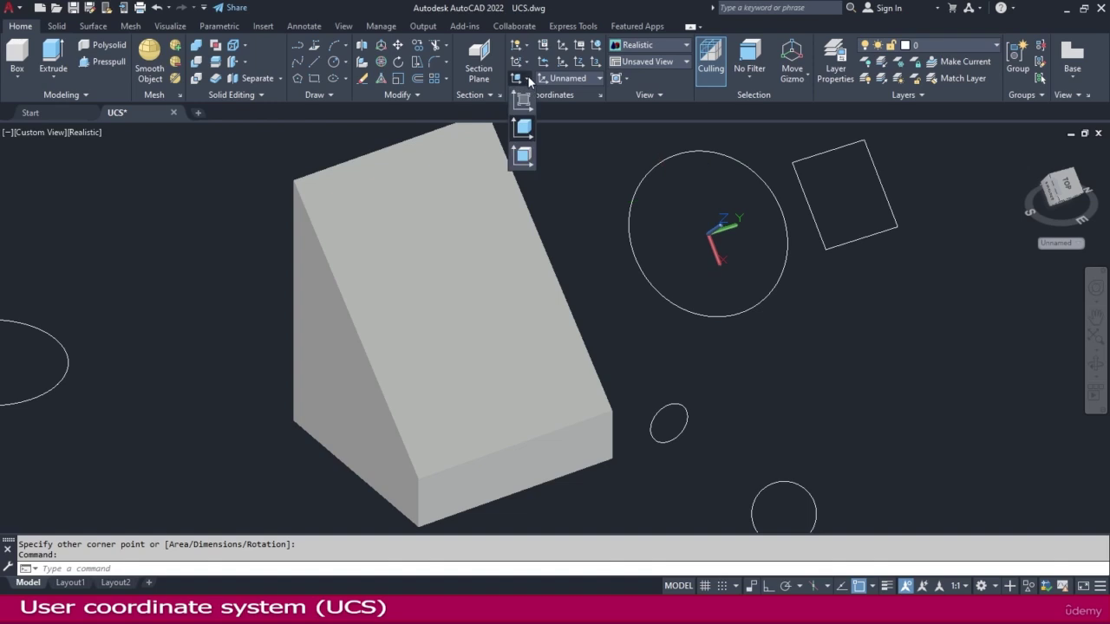
click(524, 155)
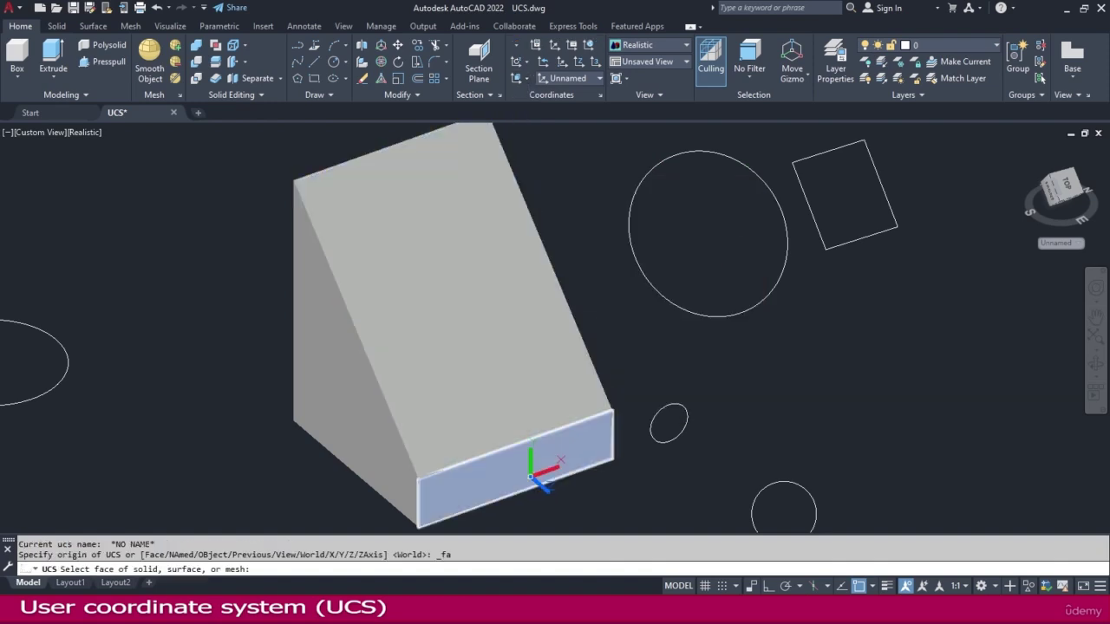
click(531, 470)
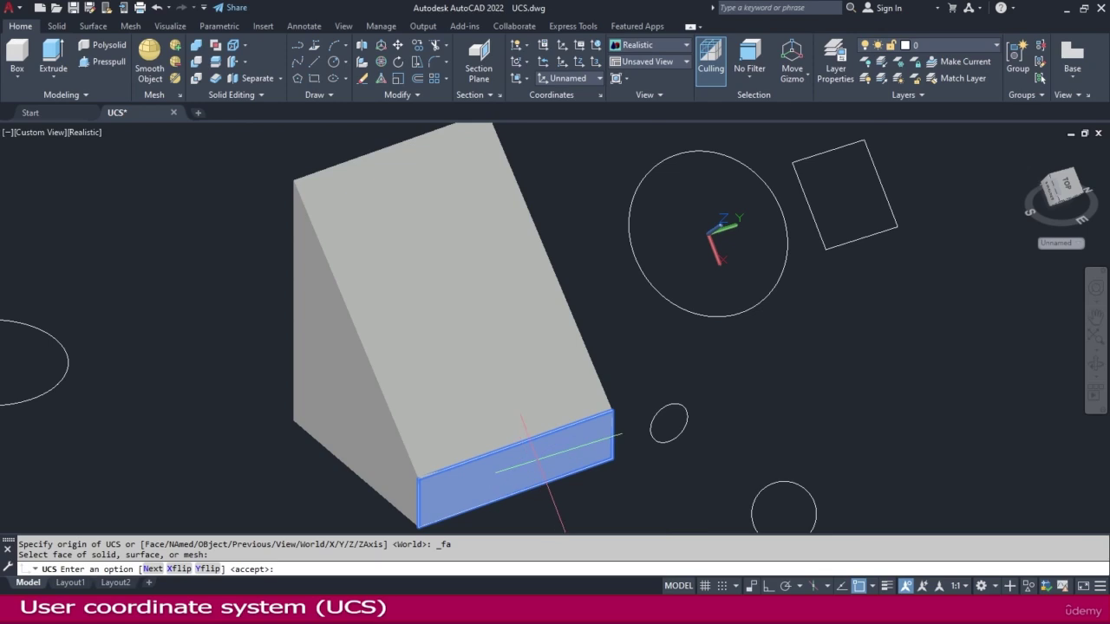
key(Return)
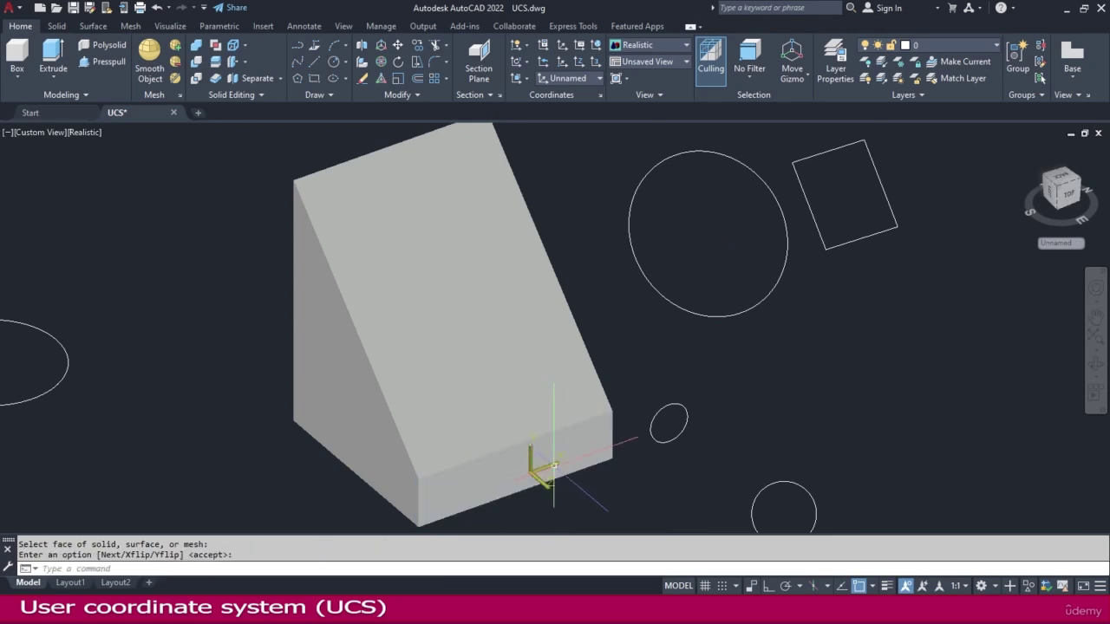
Draw a circle with a radius of about 5.9 on the wedge's short vertical face, near its outer end
scroll(531, 466, up, 2)
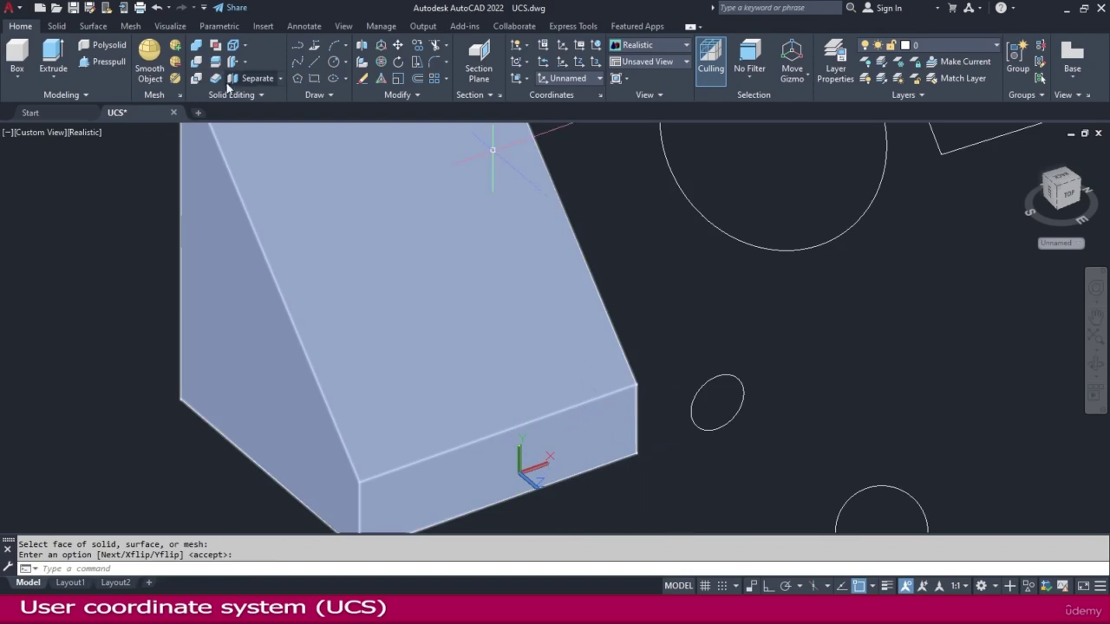
click(334, 66)
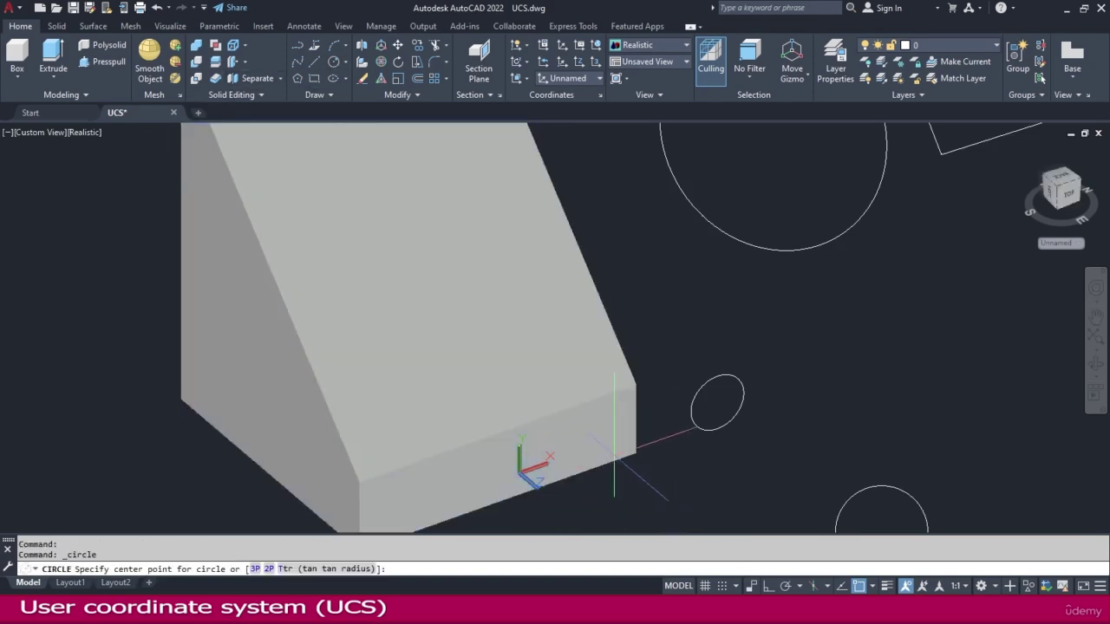
click(609, 438)
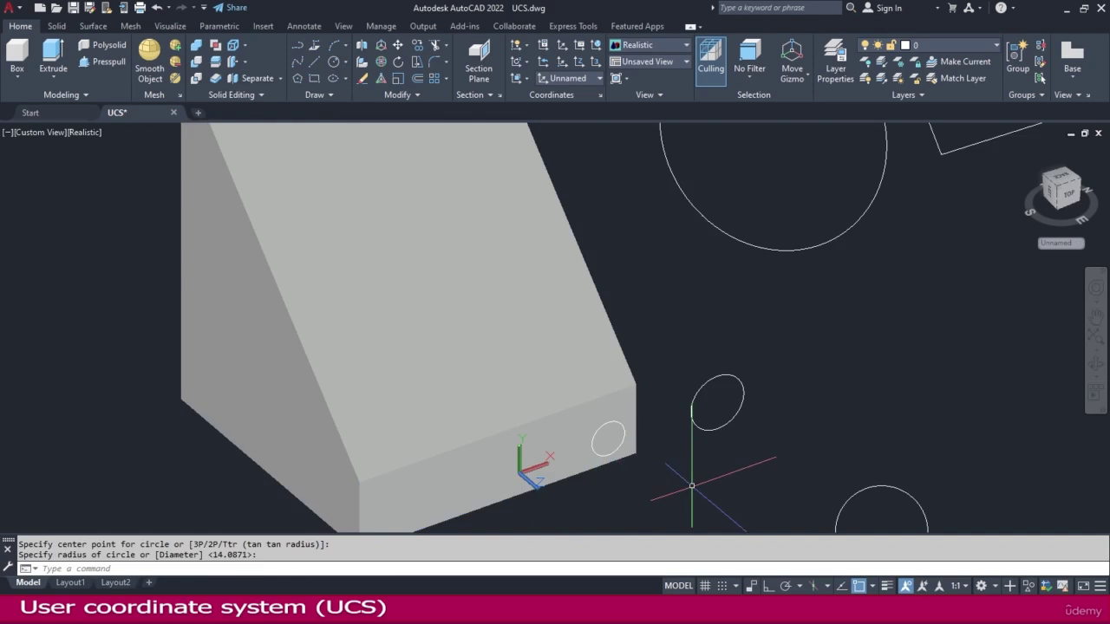
middle_drag(611, 481, 646, 421)
key(Return)
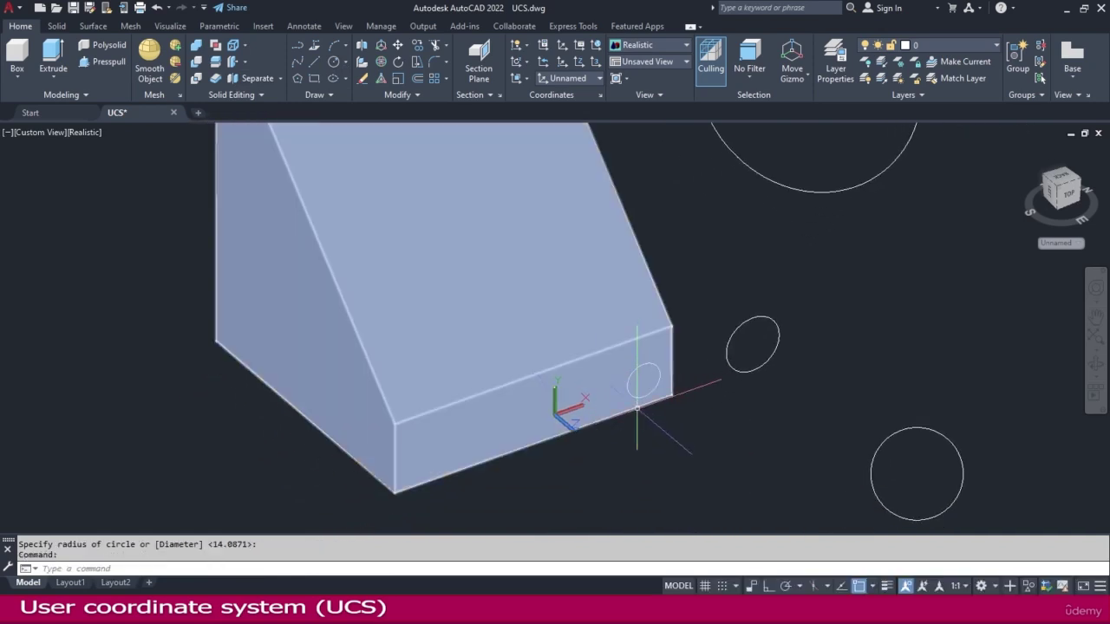
Align the UCS to the wedge's sloping face using the Face option and accept the default orientation
scroll(628, 433, down, 3)
middle_drag(627, 434, 599, 463)
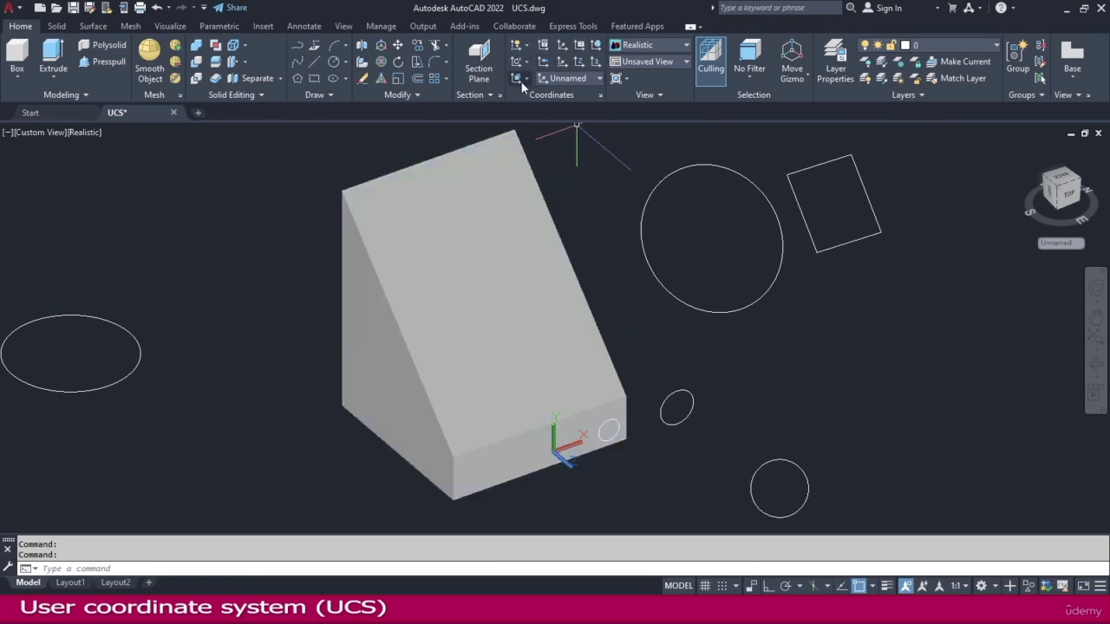
click(528, 77)
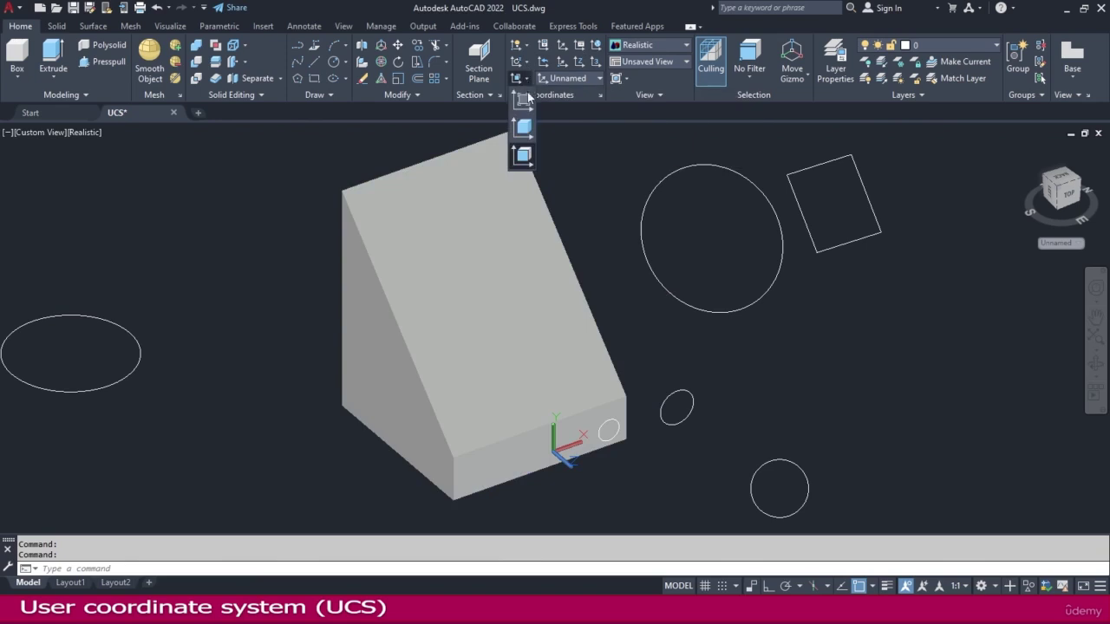
click(525, 158)
click(484, 328)
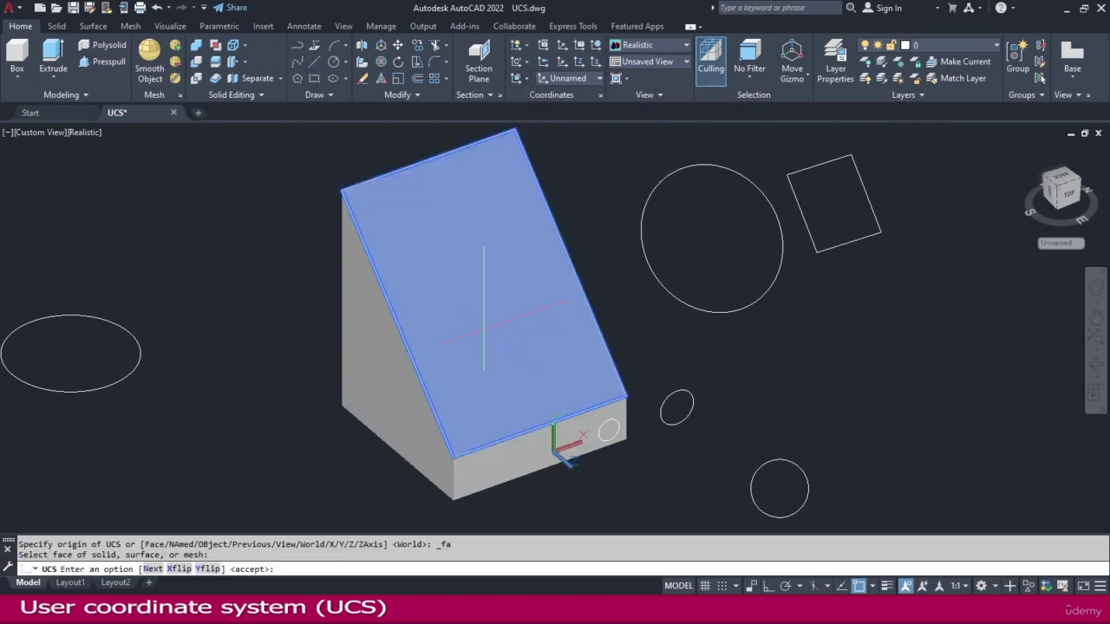
key(Return)
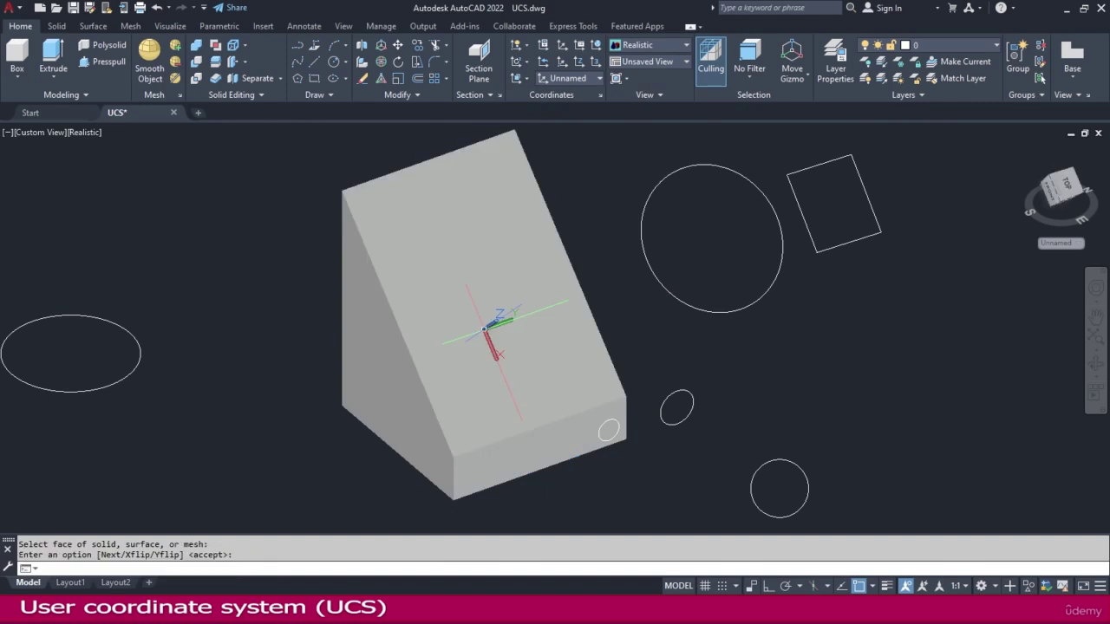
Draw a freehand rectangle in the sloping face's plane, overlapping the long edge nearest the large circle
scroll(484, 329, up, 4)
scroll(484, 329, down, 3)
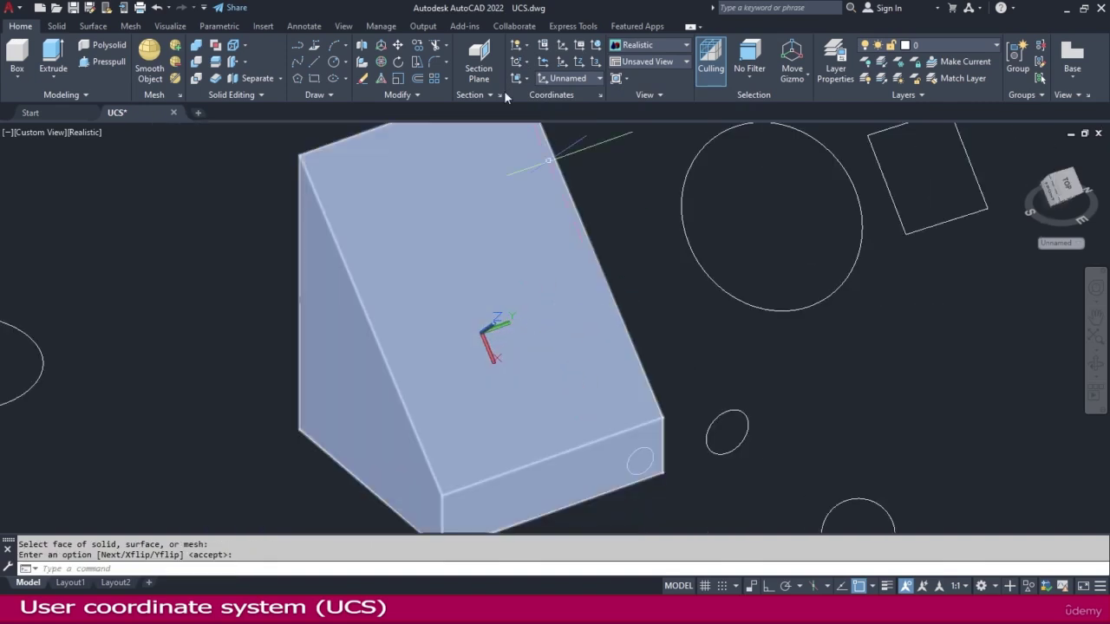
click(313, 78)
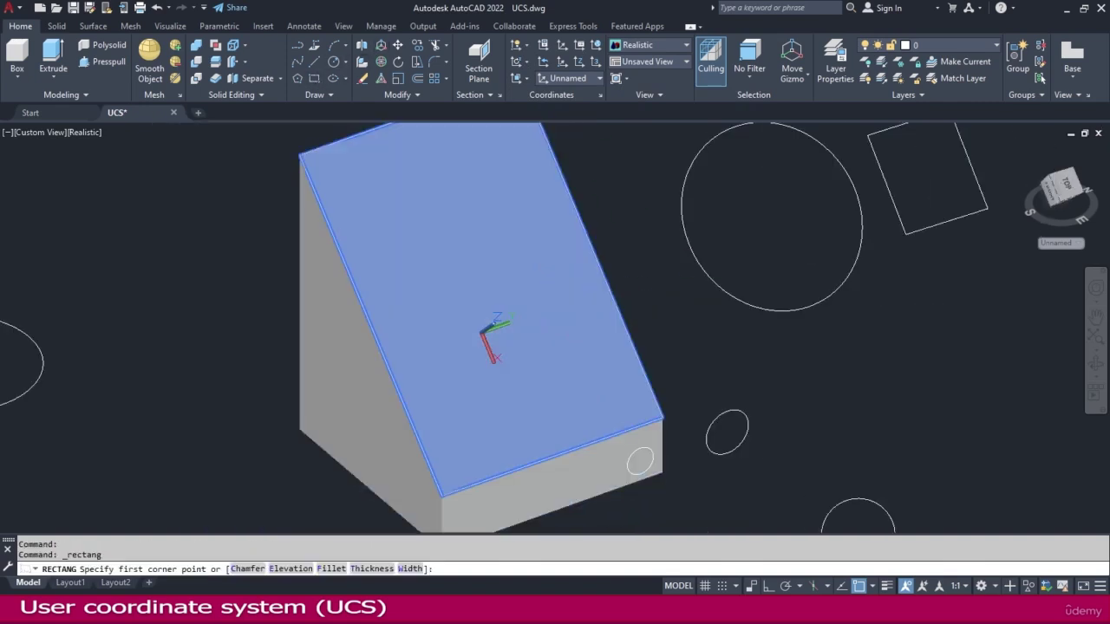
click(562, 300)
click(618, 174)
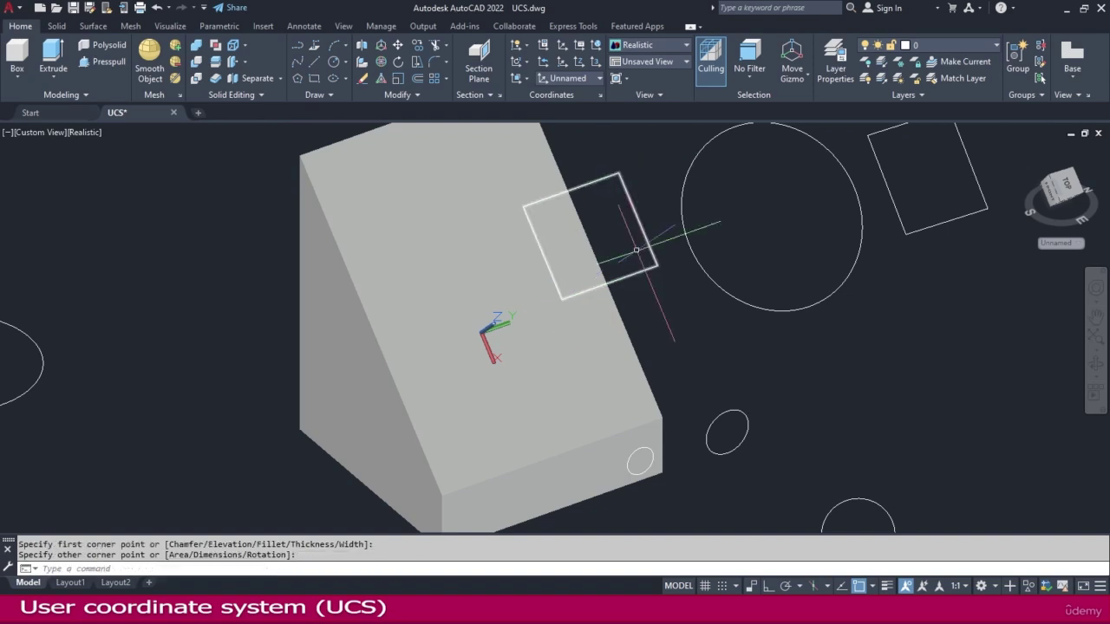
shift+middle_drag(841, 391, 715, 230)
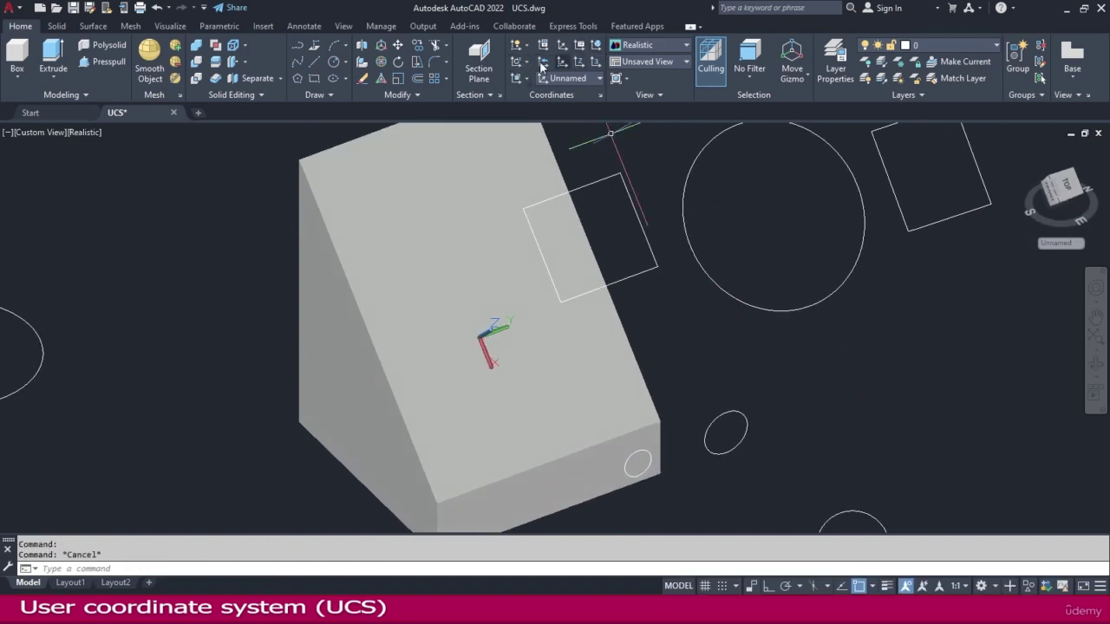
Reset the UCS to the World coordinate system
click(598, 79)
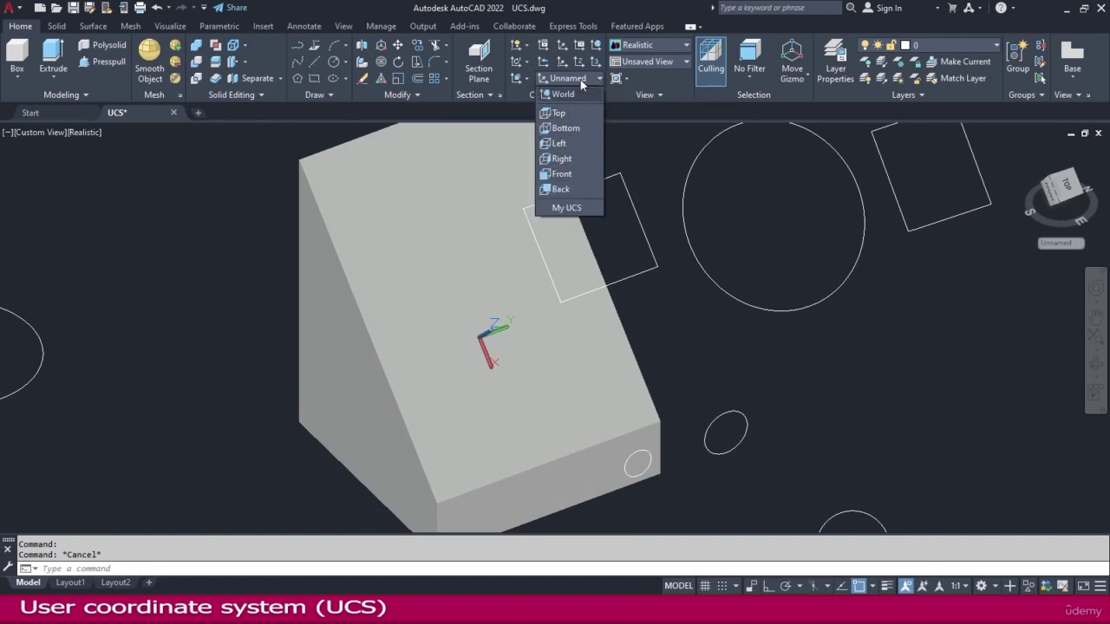
click(567, 207)
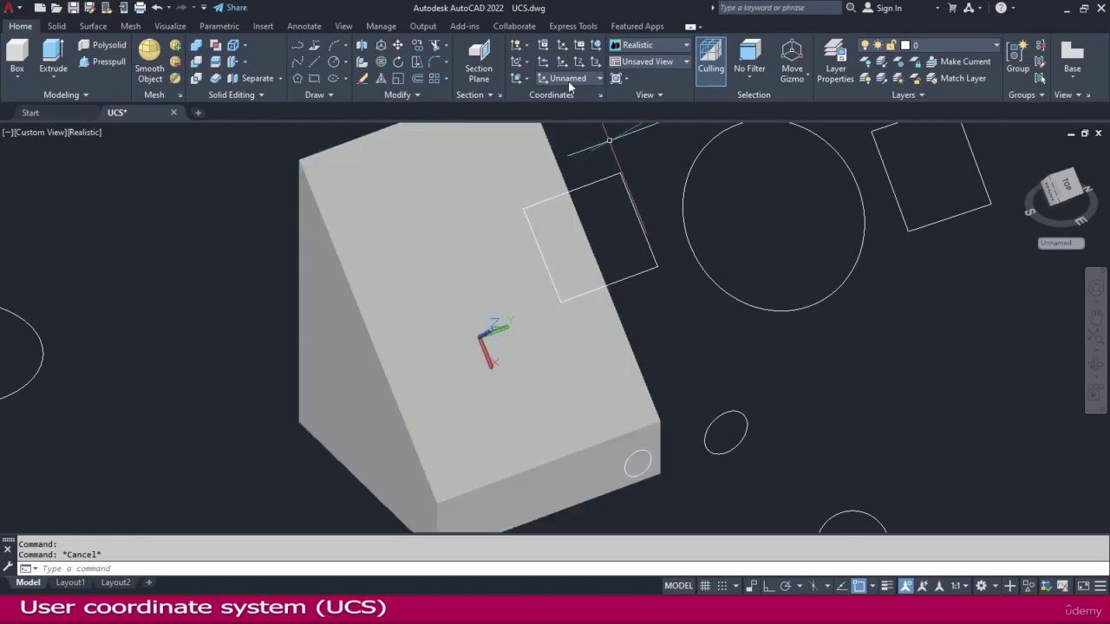
click(594, 63)
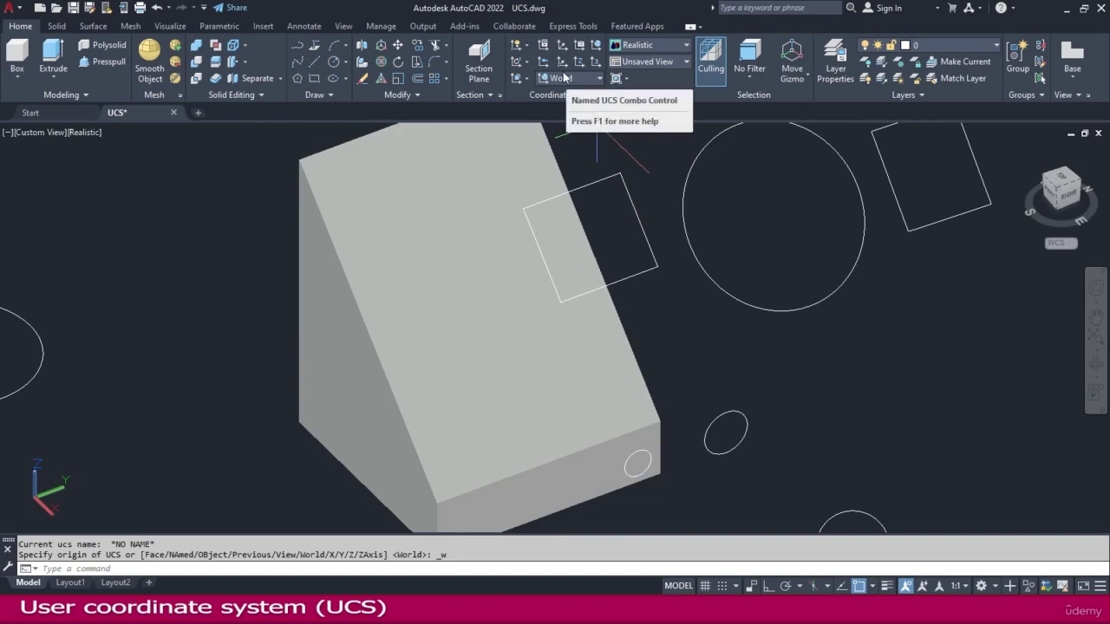
click(583, 75)
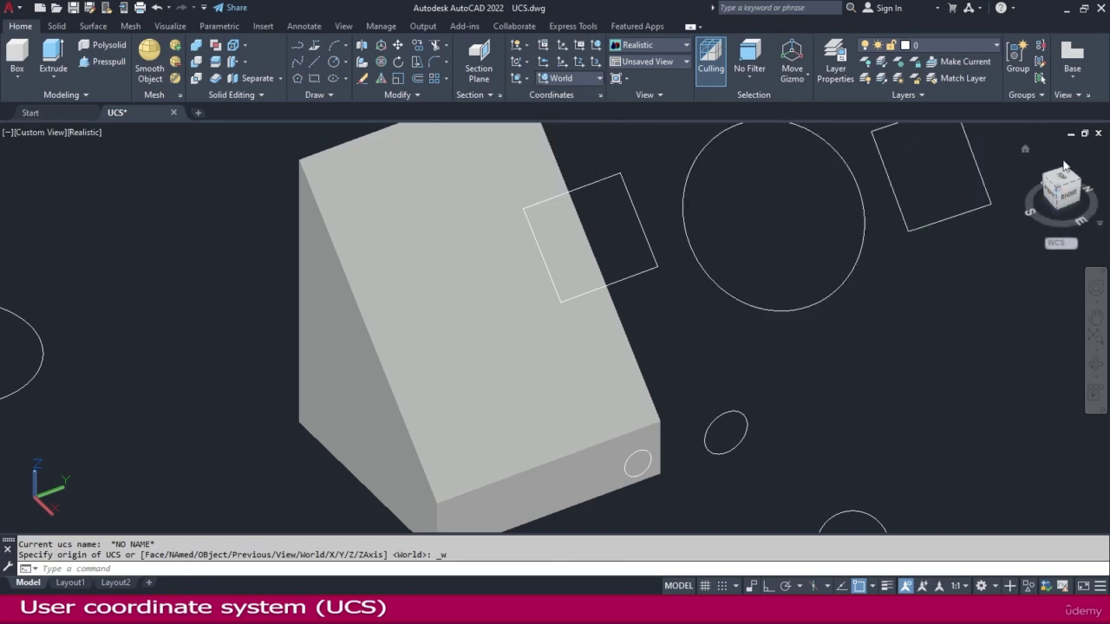
shift+middle_drag(897, 312, 936, 297)
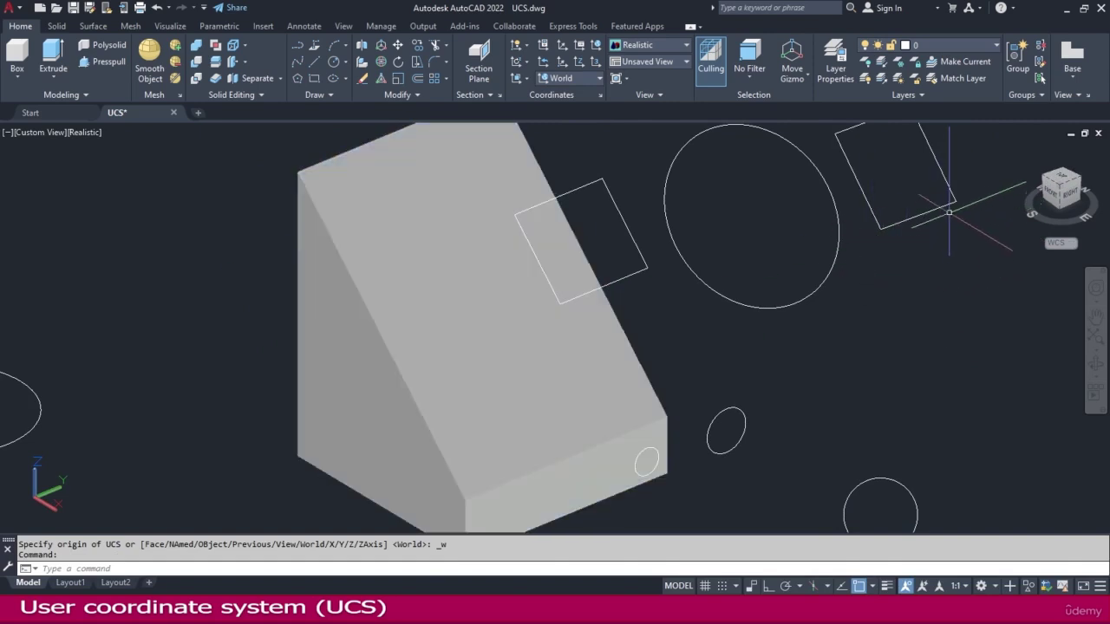
Set the UCS to the preset Front orientation and draw a circle of about 27.8 radius in the empty area beside the wedge
click(568, 76)
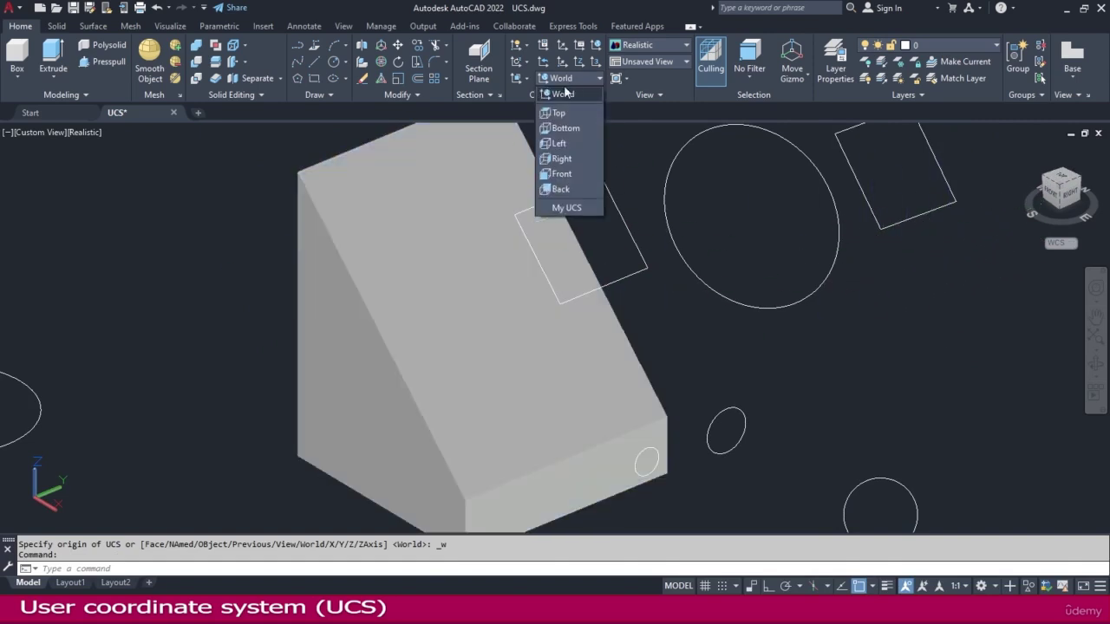
click(562, 174)
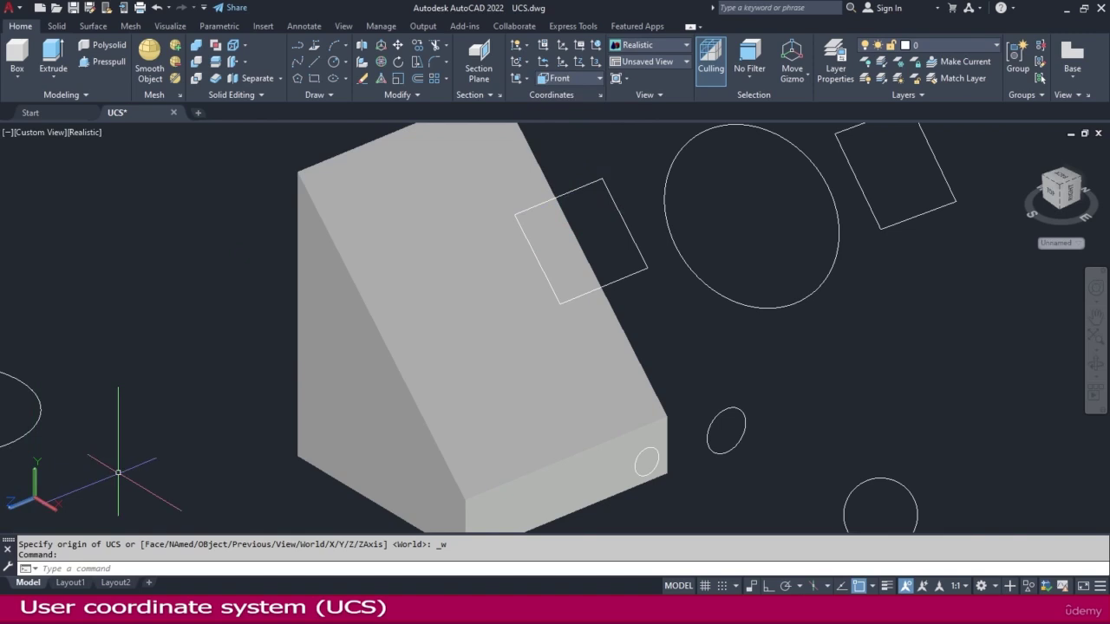
click(333, 63)
click(220, 416)
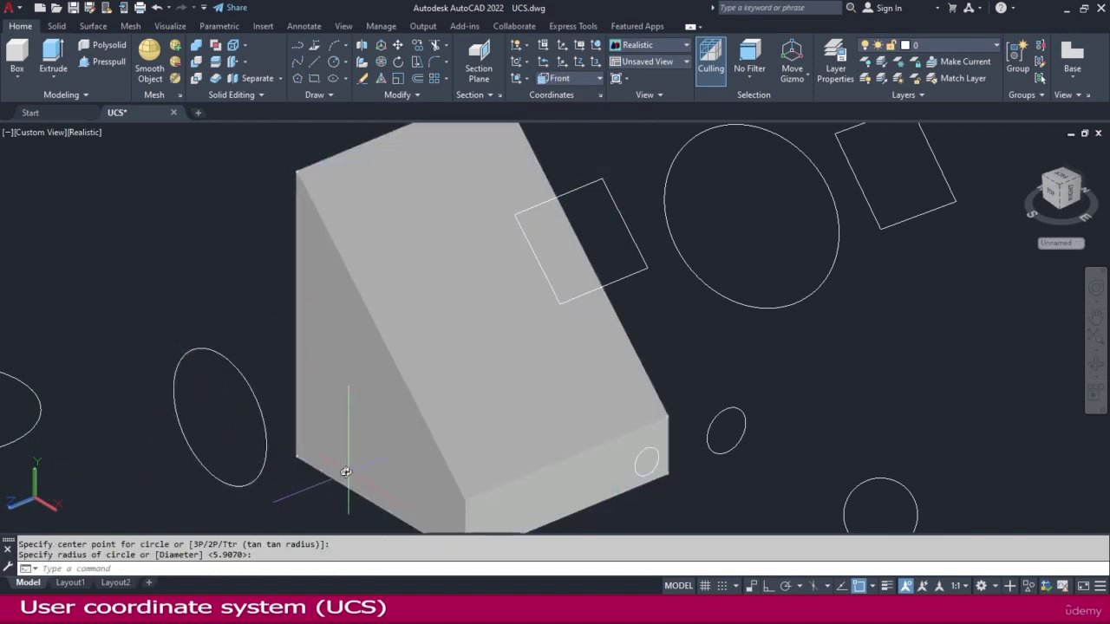
scroll(329, 471, up, 2)
key(Escape)
scroll(332, 414, down, 6)
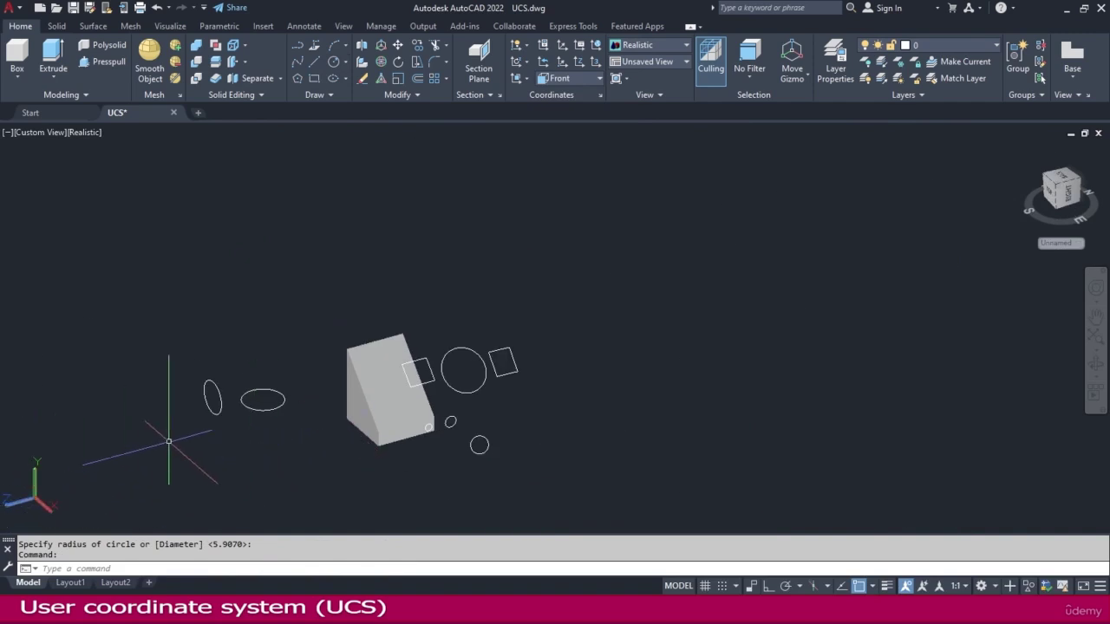
Switch the model to the SE Isometric view and frame the wedge with its surrounding circles
shift+middle_drag(169, 444, 200, 443)
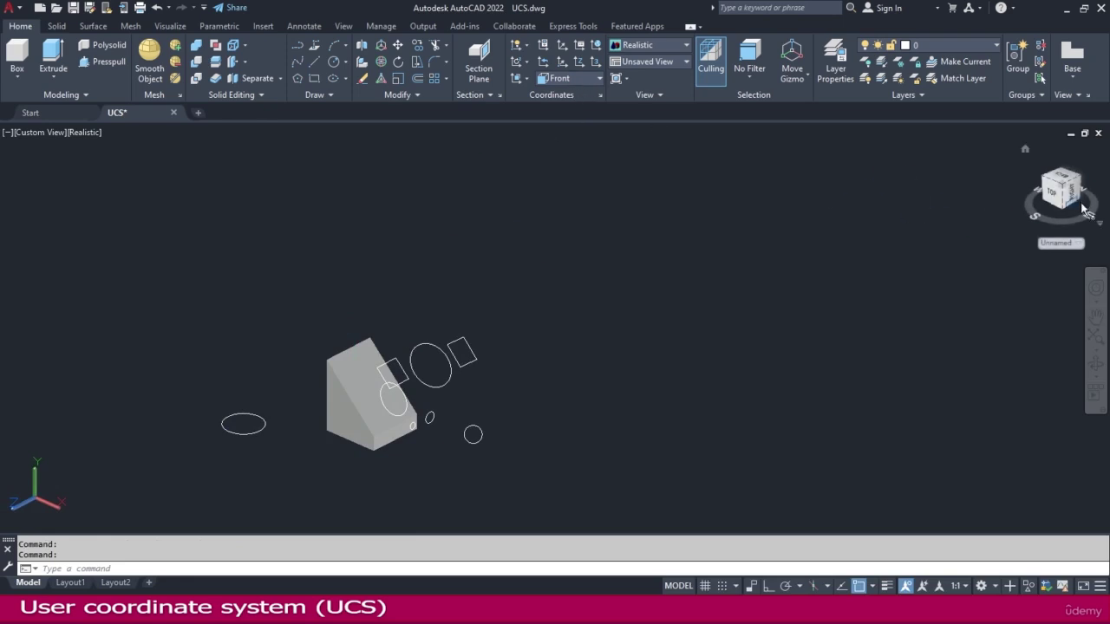
click(684, 65)
click(646, 174)
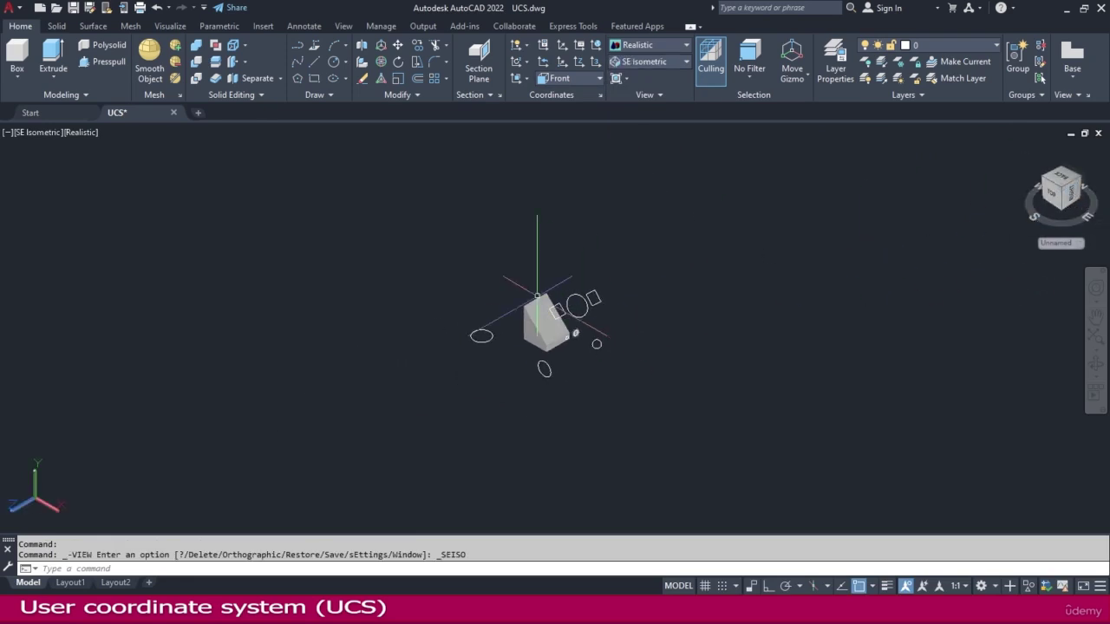
scroll(594, 367, up, 1)
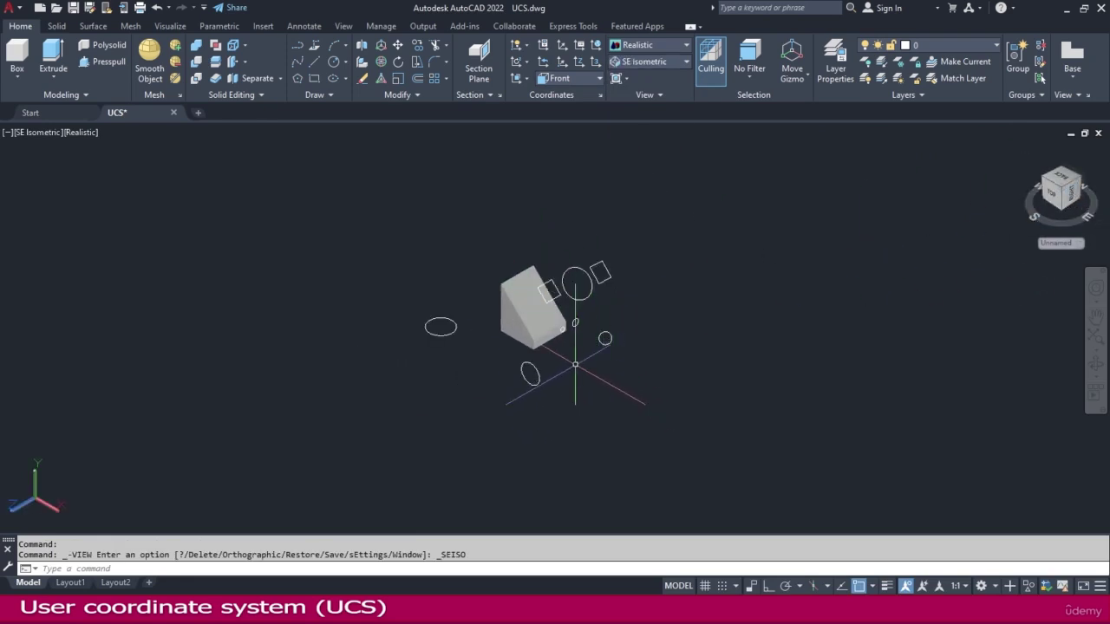
scroll(581, 362, up, 2)
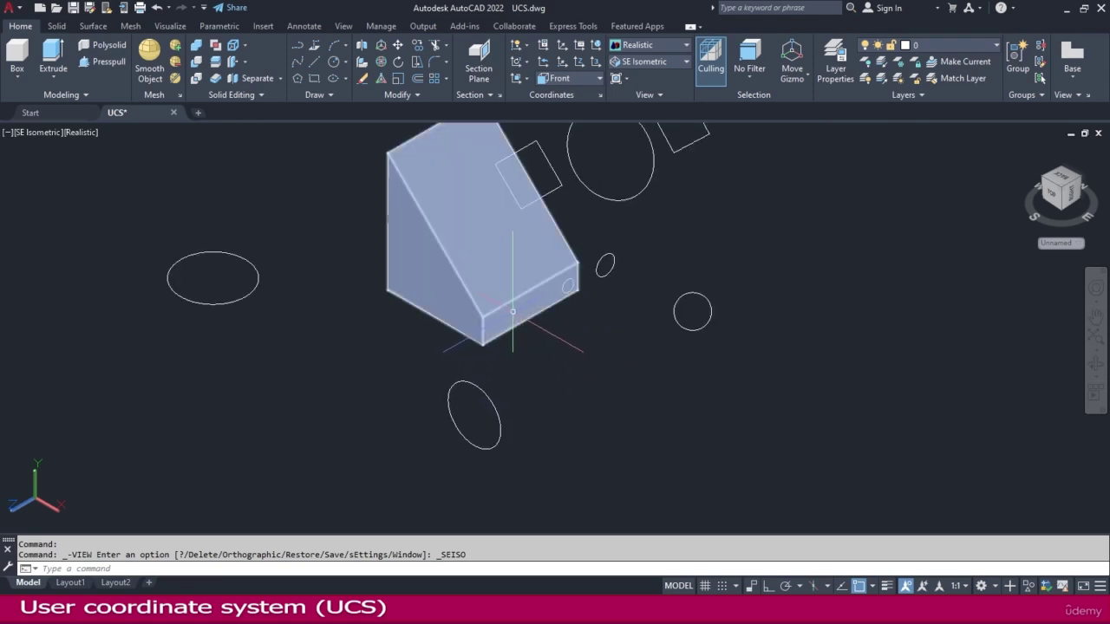
Set the UCS to the preset Right orientation and draw a small freehand circle in the empty area below the flat ellipse-like circle
click(584, 79)
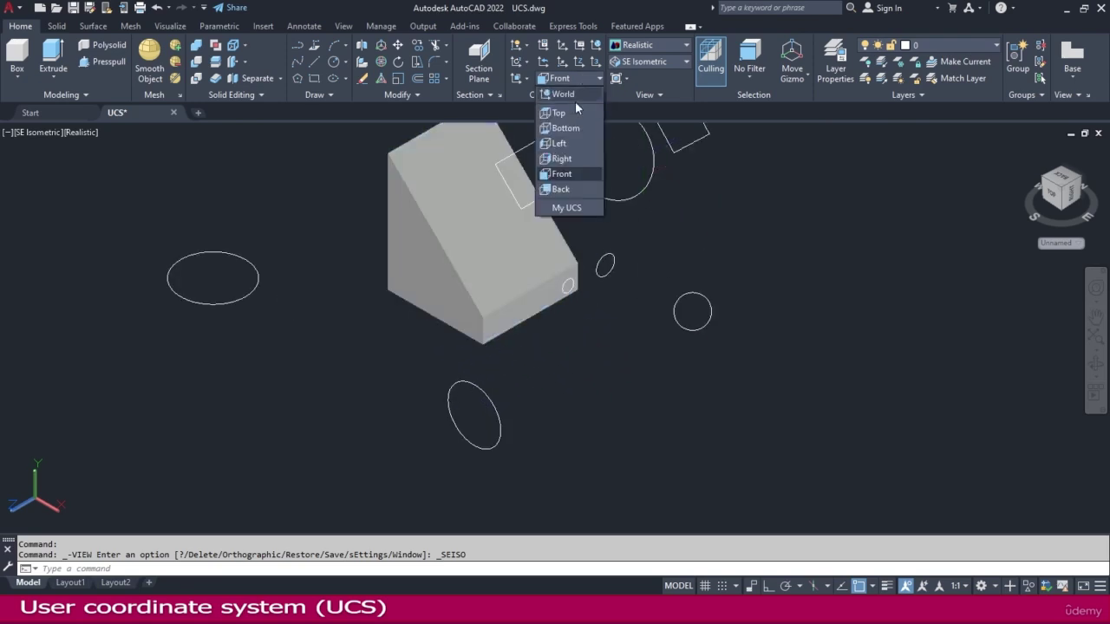
click(561, 159)
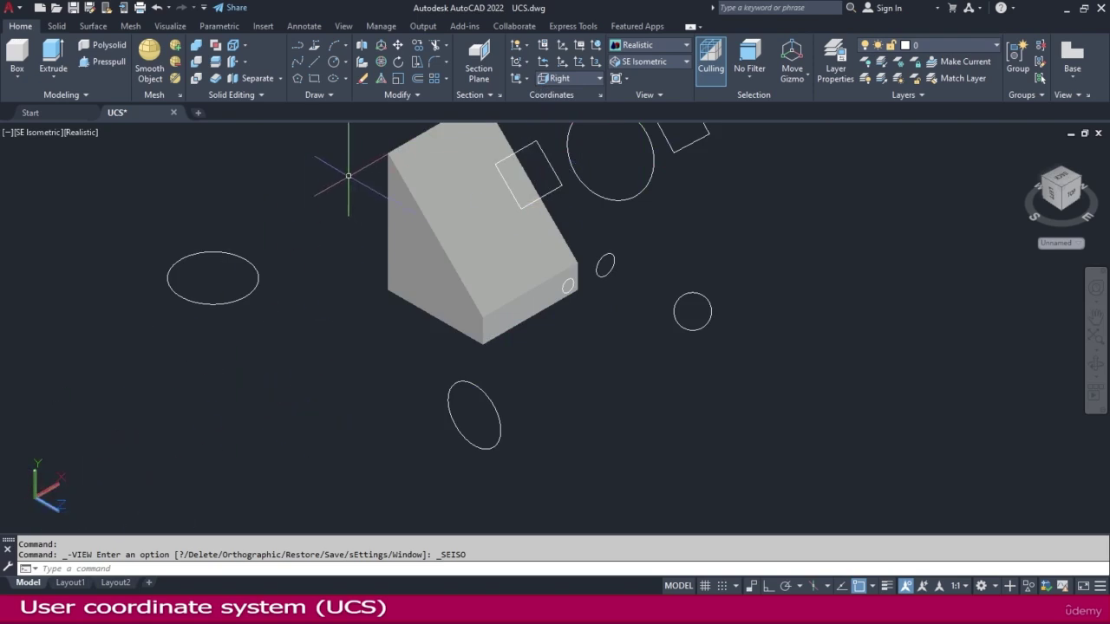
click(332, 62)
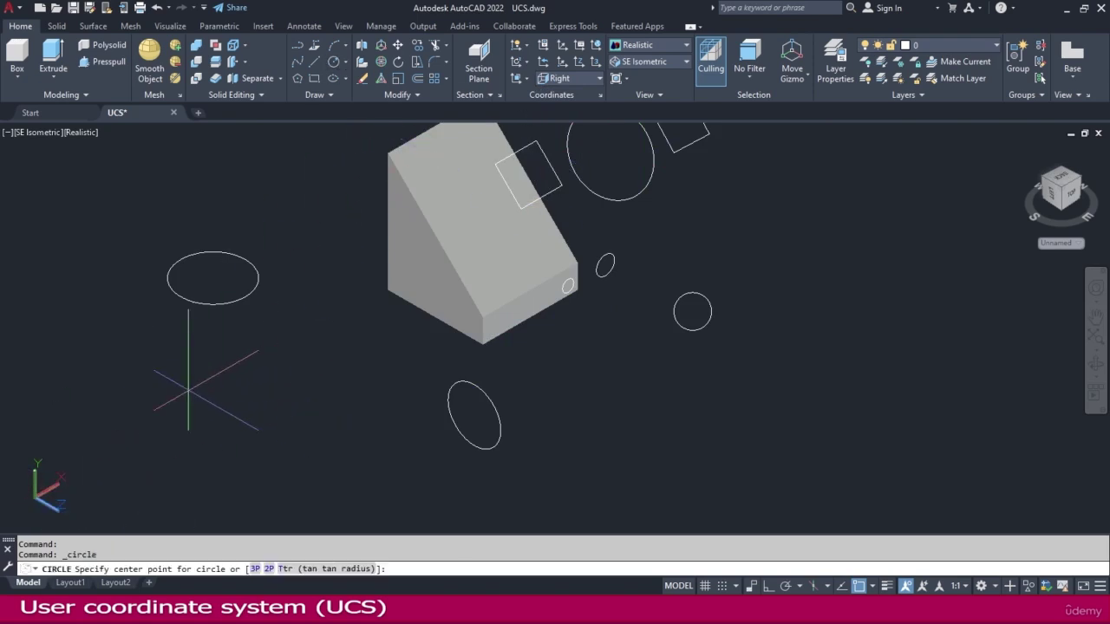
click(147, 382)
click(128, 398)
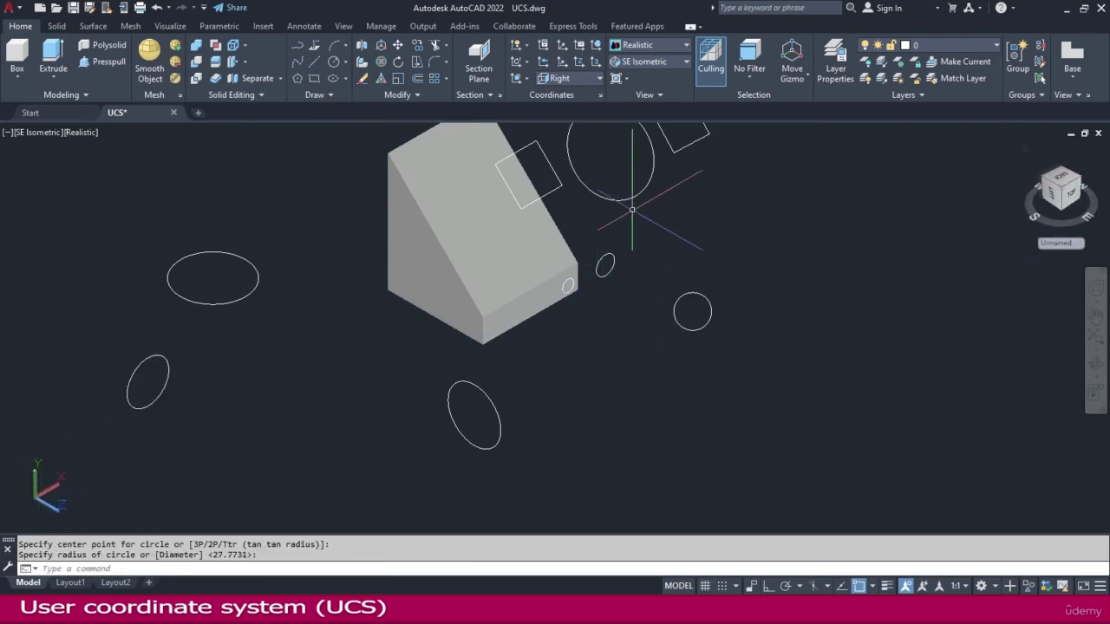
Set the UCS to the preset Top orientation and draw a circle of about 28.6 radius near the UCS icon
click(579, 78)
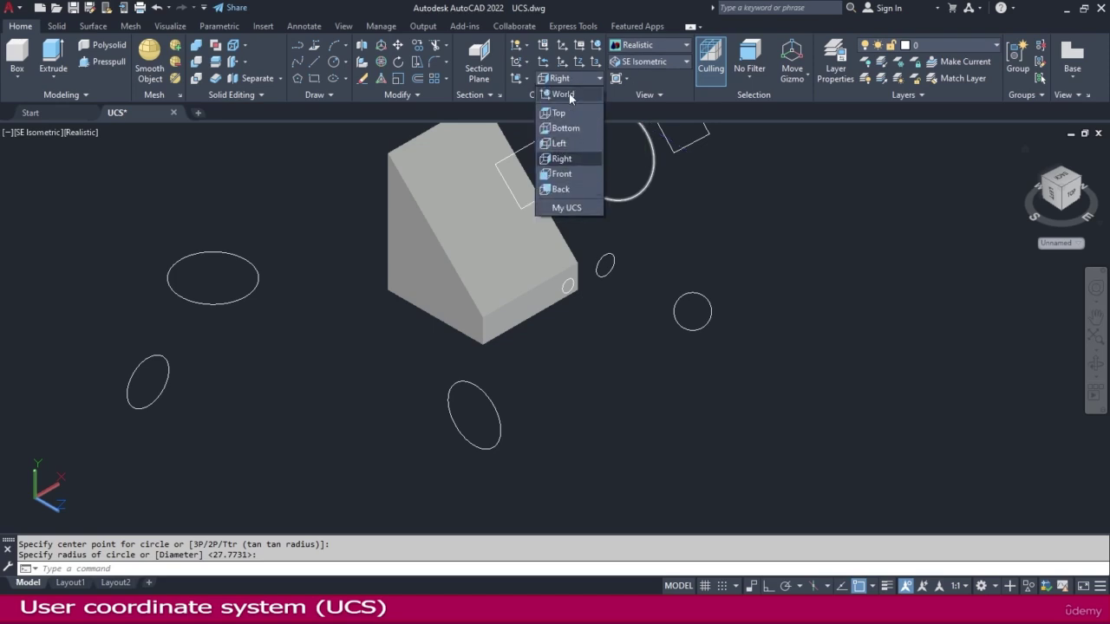
click(559, 113)
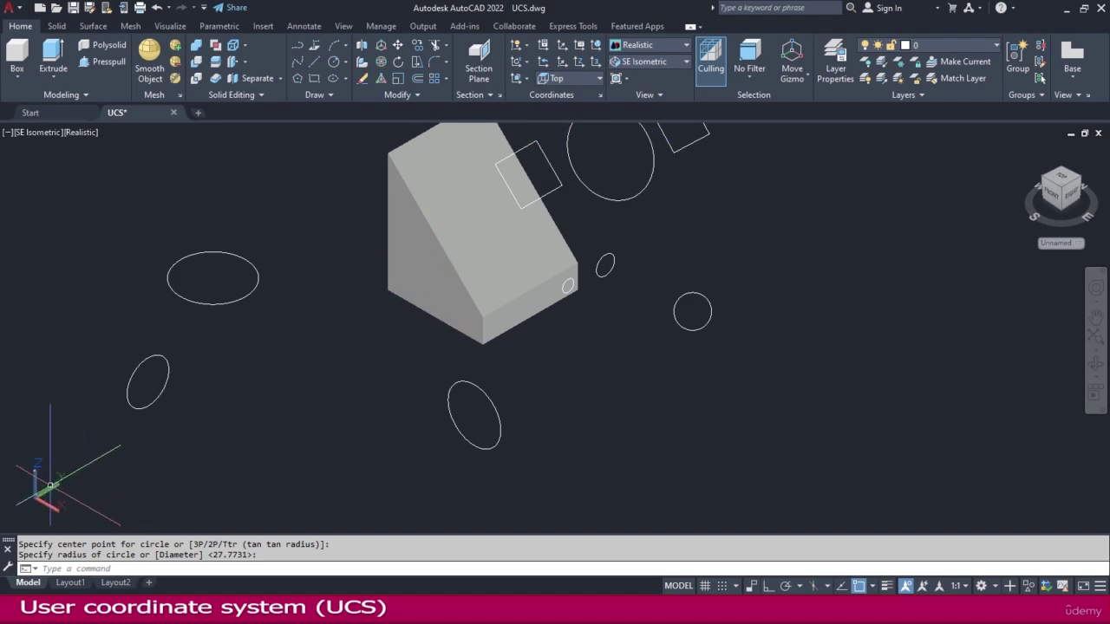
click(333, 66)
click(202, 465)
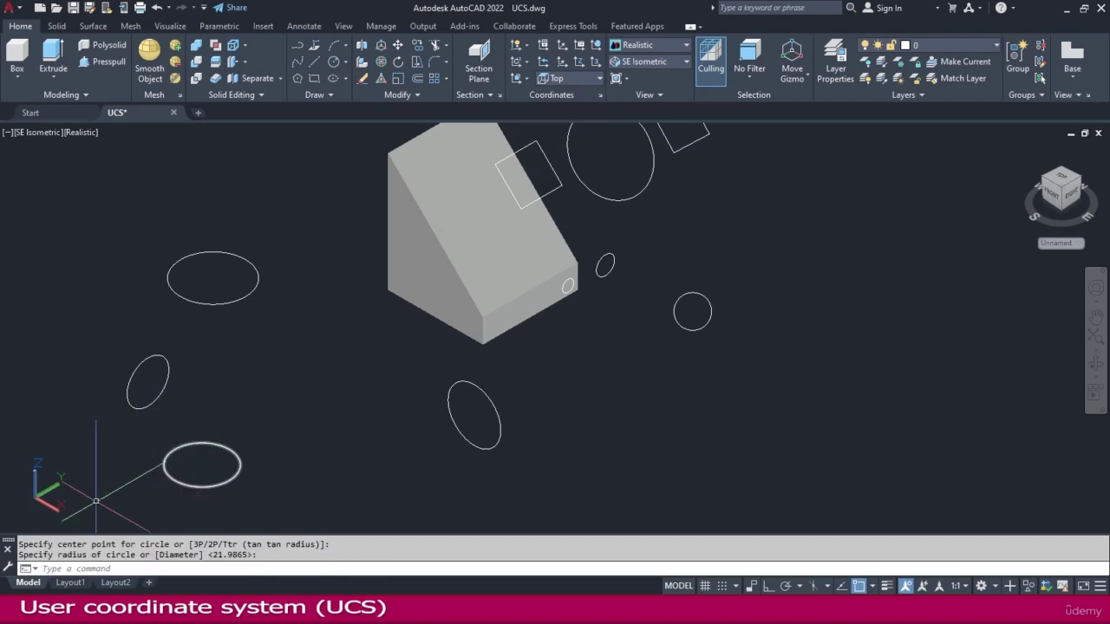
Erase the four test circles lying in the empty area beside and in front of the wedge's triangular side
mouse_move(111, 494)
shift+middle_down()
mouse_move(120, 488)
mouse_move(124, 501)
shift+middle_up()
scroll(362, 329, down, 3)
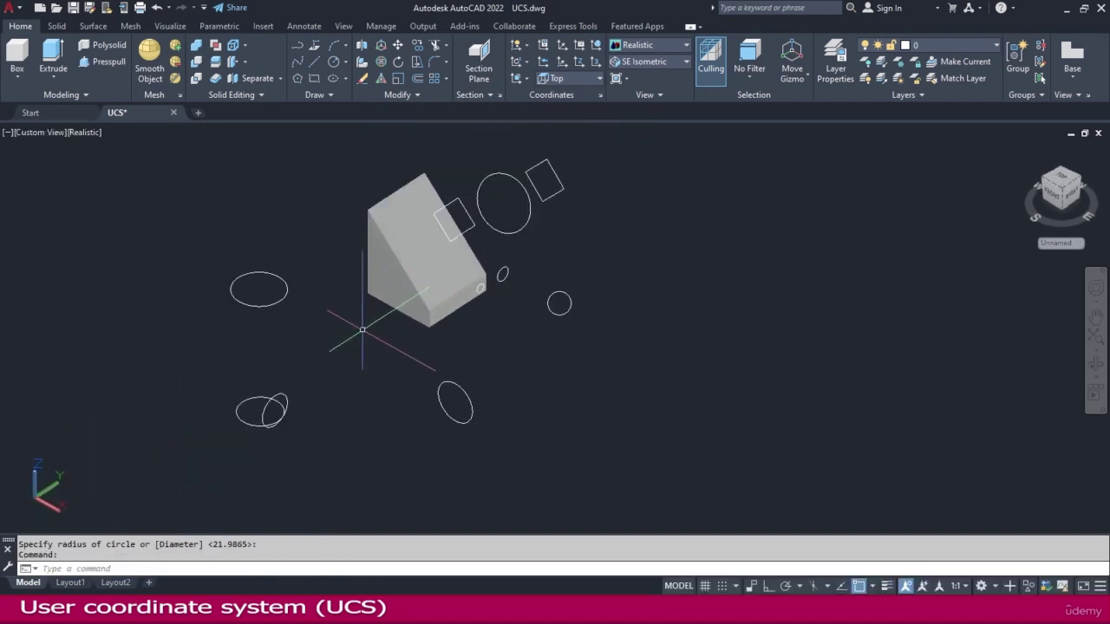
click(168, 186)
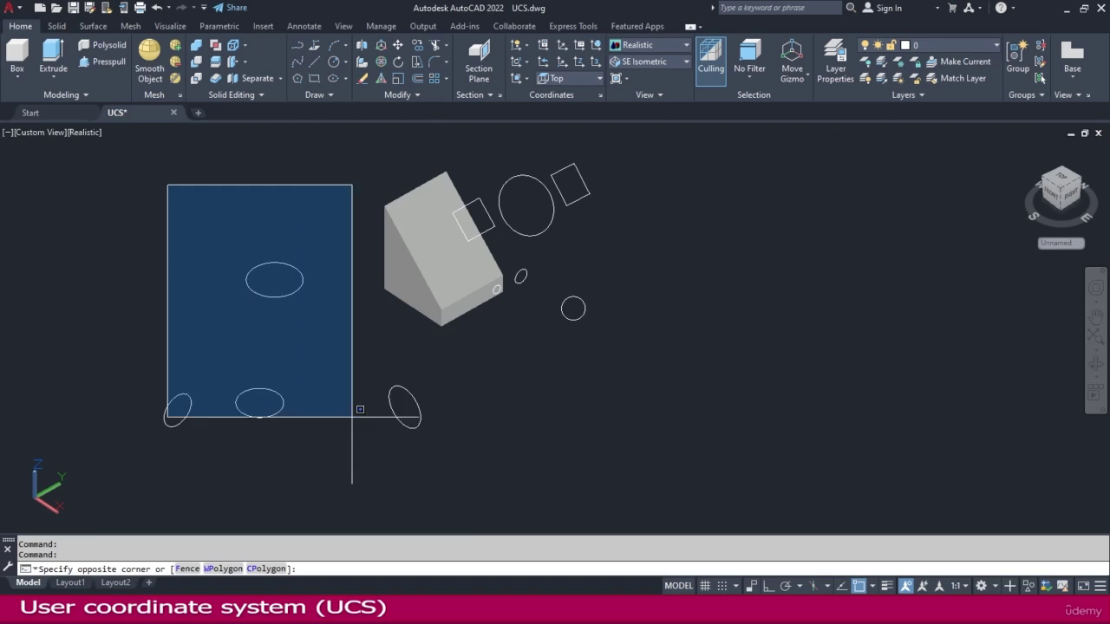
click(470, 464)
key(Delete)
click(190, 410)
key(Delete)
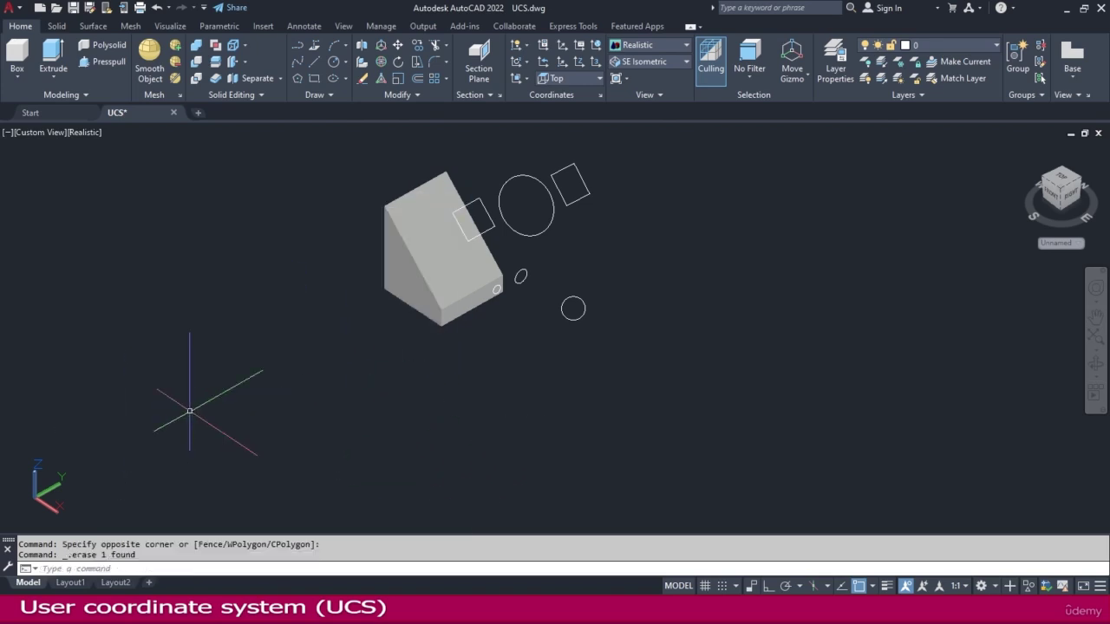
Erase the remaining test circles and rectangles on and behind the wedge, keeping only the solid
click(691, 126)
click(533, 310)
key(Delete)
click(421, 158)
click(602, 317)
key(Delete)
scroll(472, 236, up, 2)
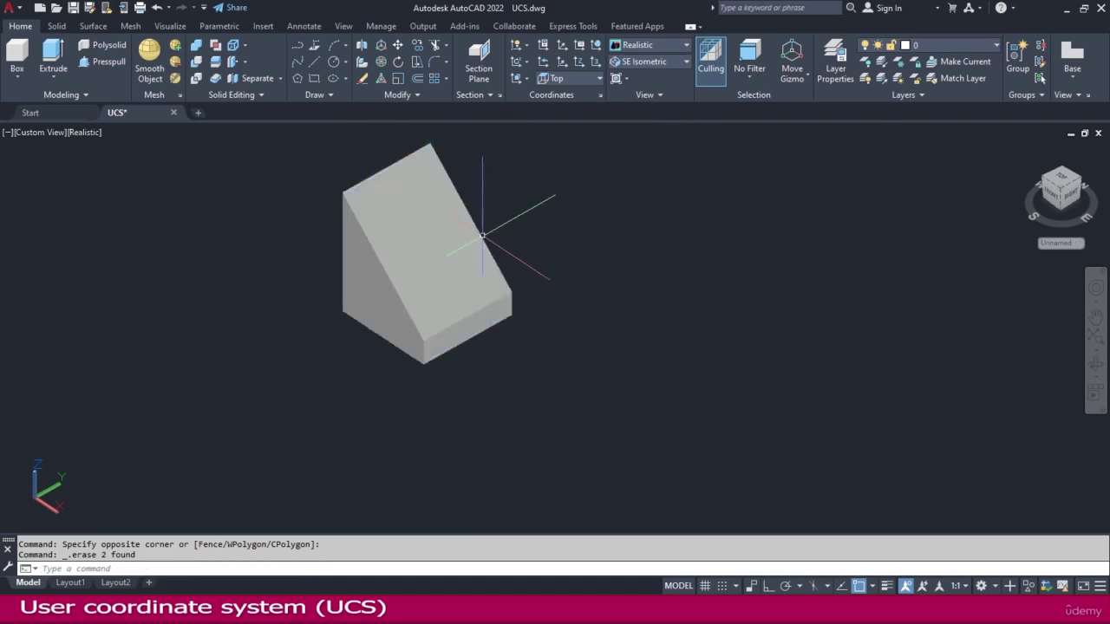
Switch the UCS through the preset Bottom, Left, Right, Front and Back orientations in turn
click(562, 79)
click(563, 126)
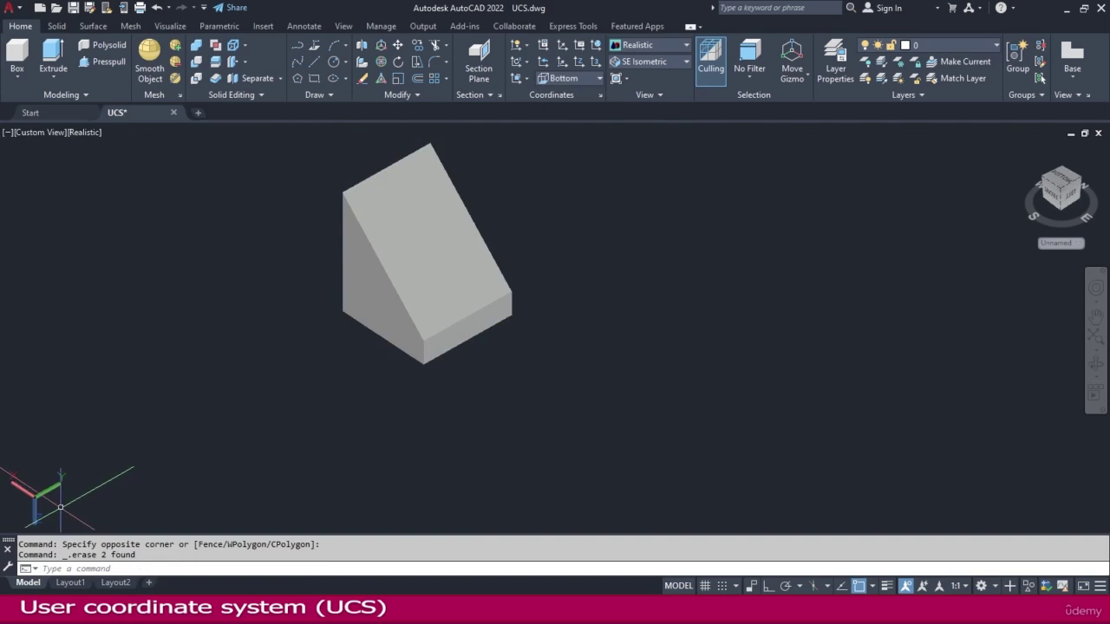
click(562, 78)
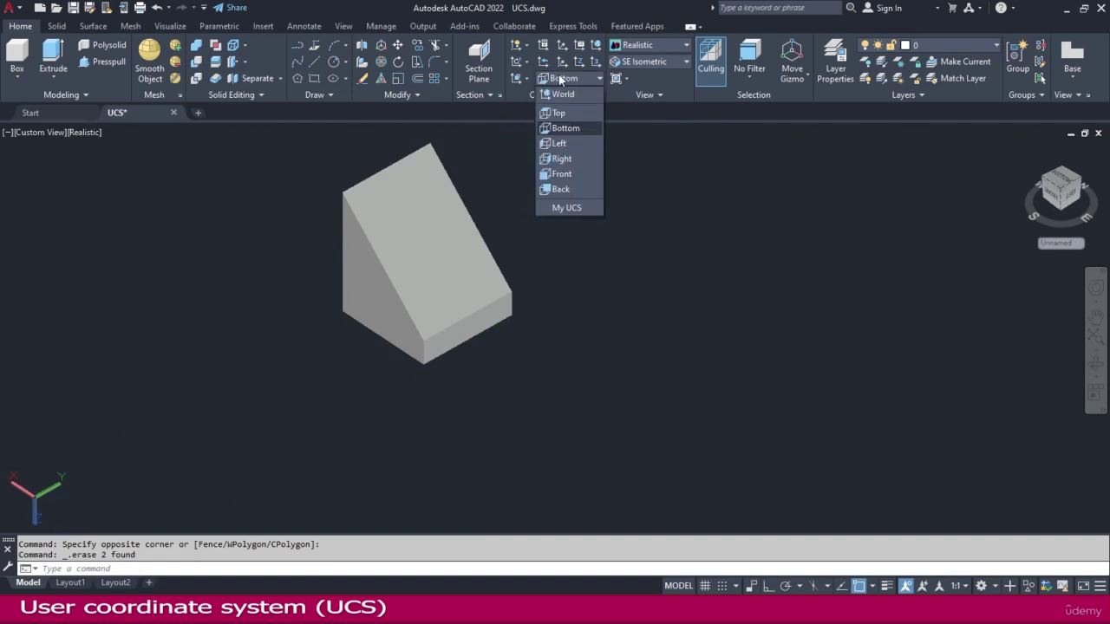
click(560, 144)
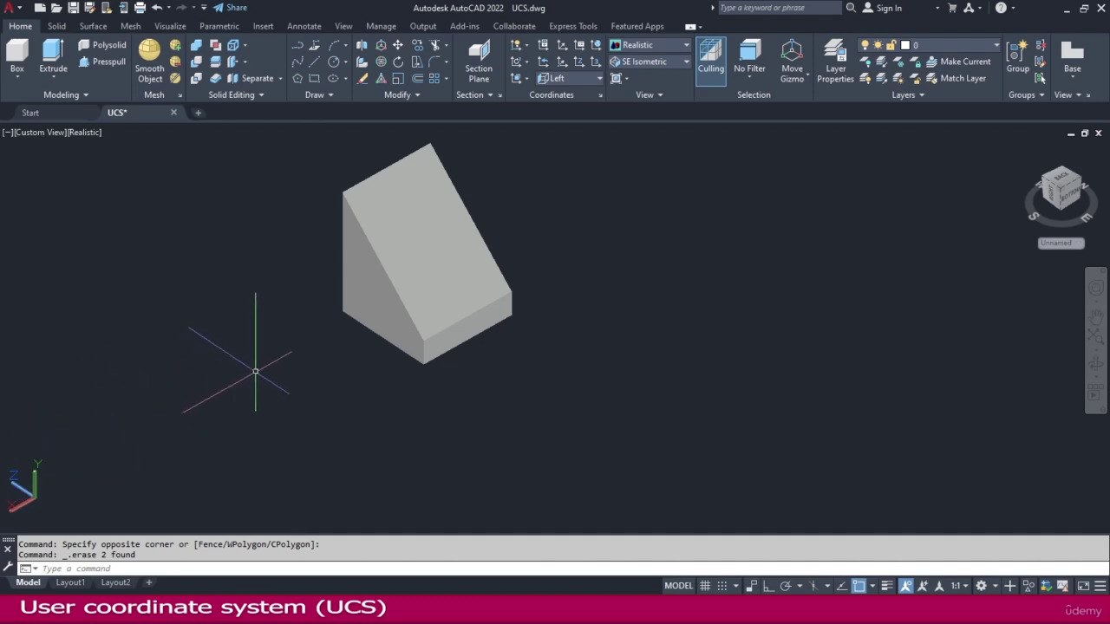
click(574, 79)
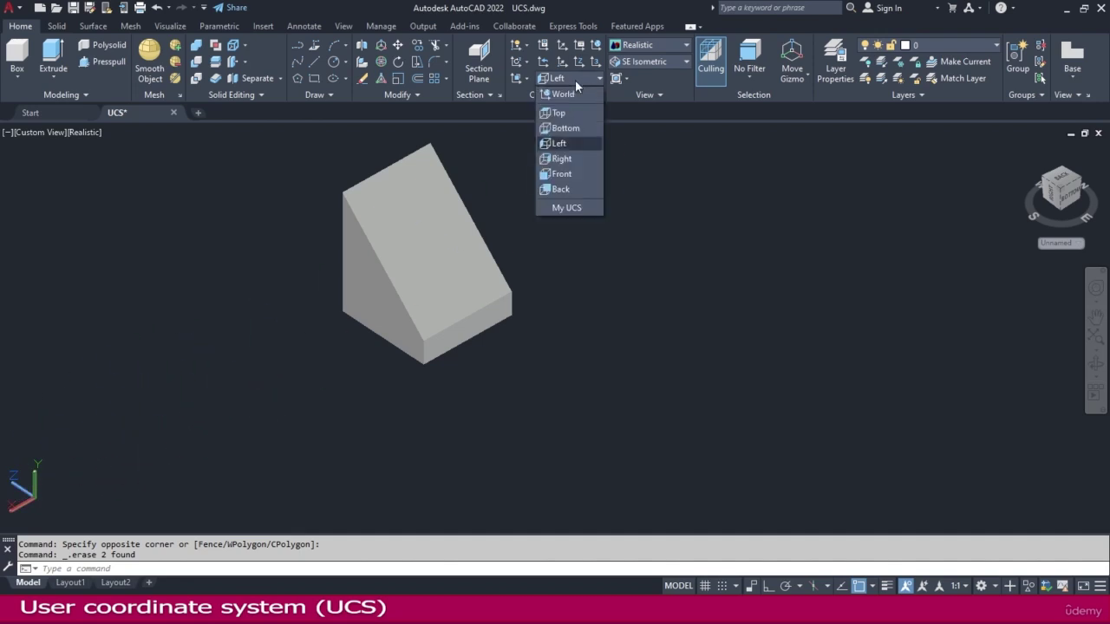
click(562, 160)
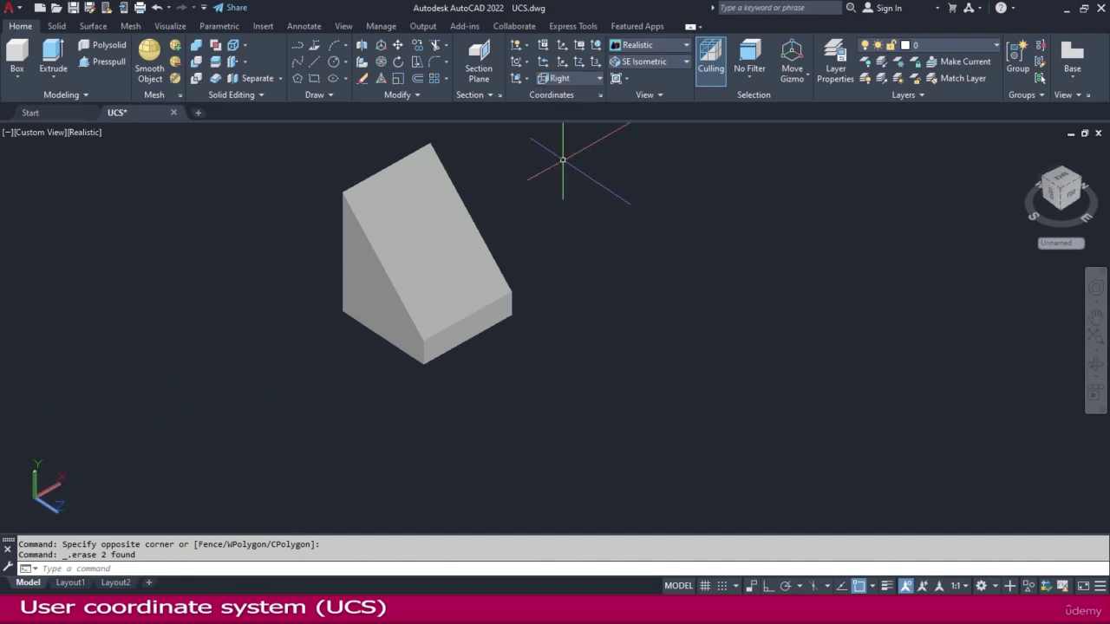
click(582, 79)
click(562, 173)
click(598, 79)
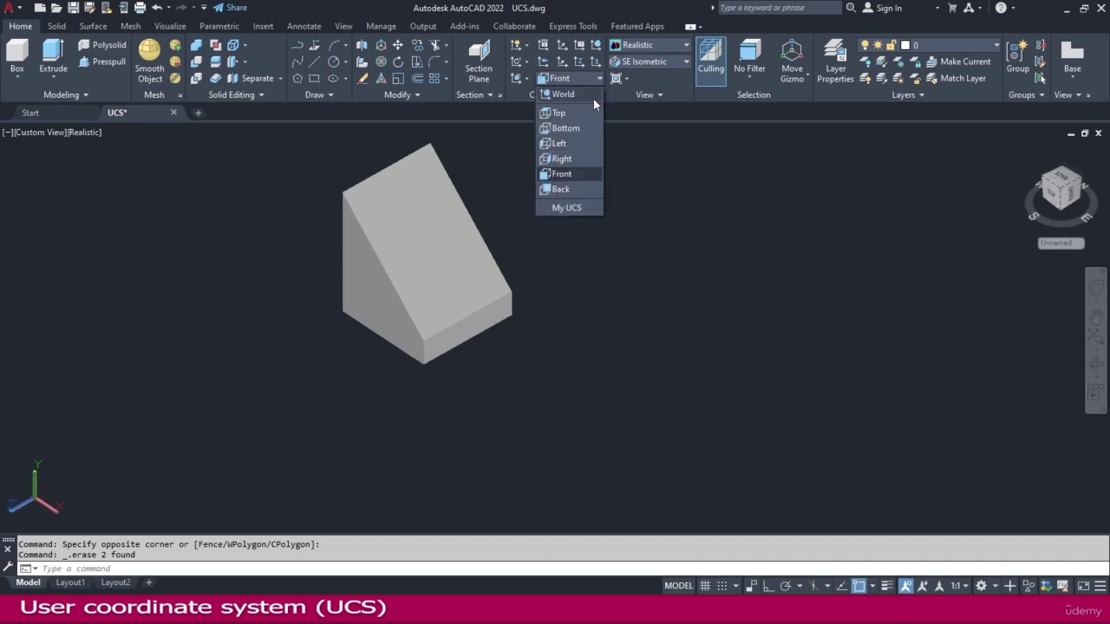
click(561, 189)
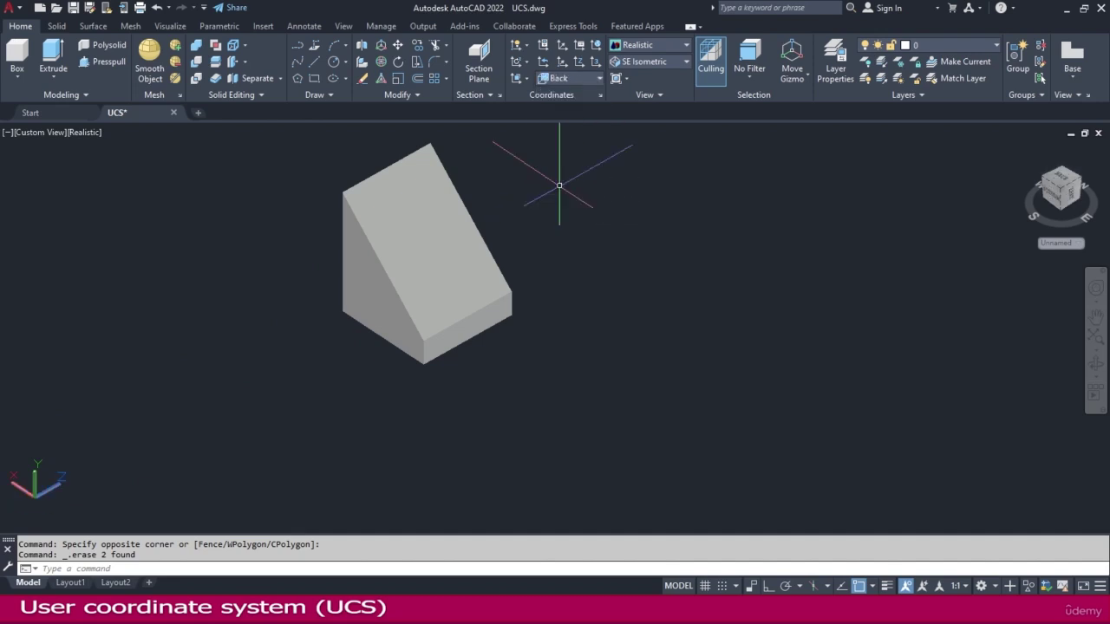
Restore the saved My UCS and draw a freehand circle parallel to the wedge's sloped face, in the empty area beside it
click(575, 80)
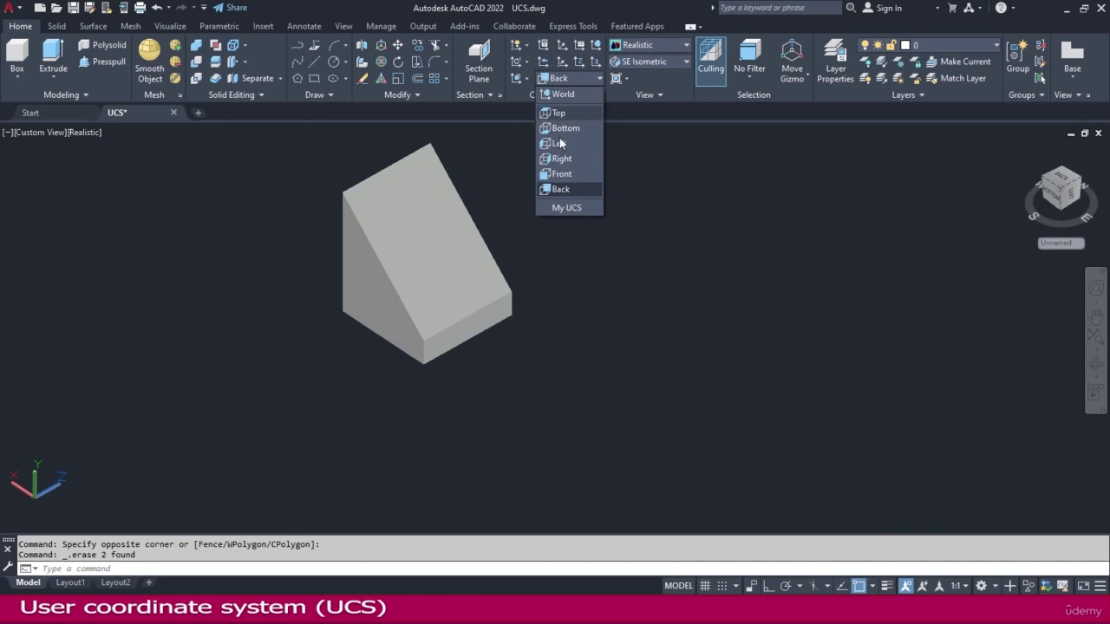
click(566, 208)
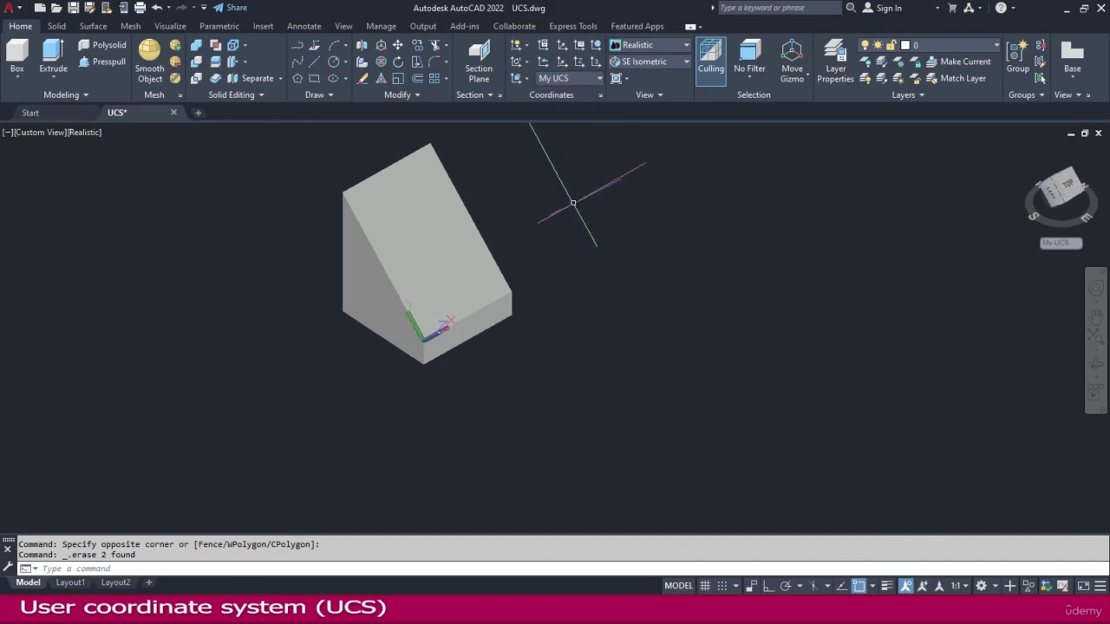
shift+middle_drag(497, 331, 469, 300)
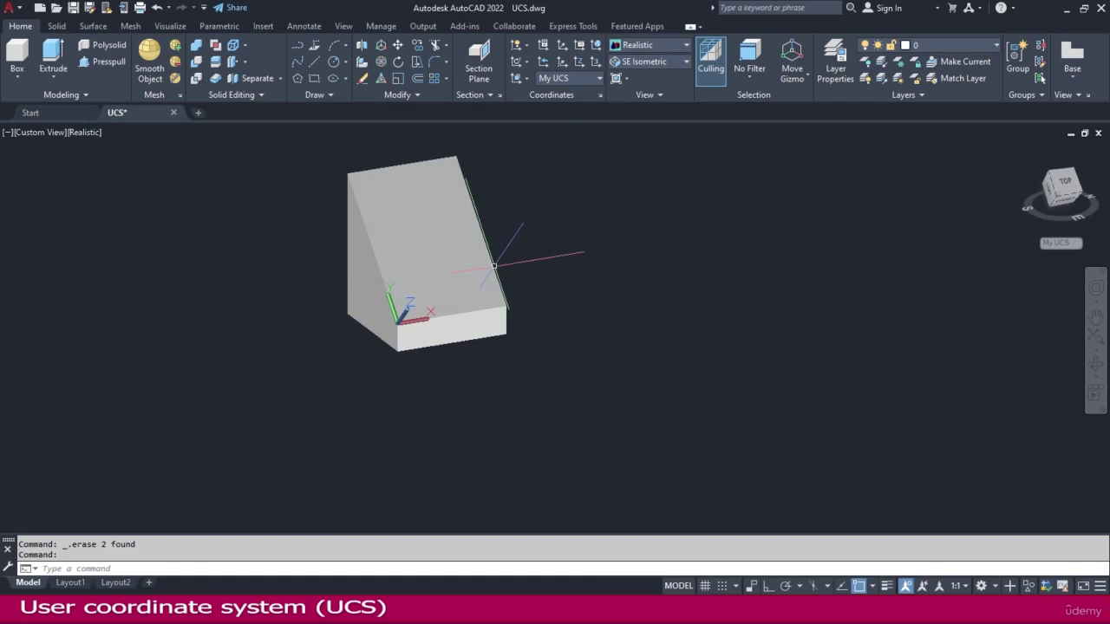
click(574, 76)
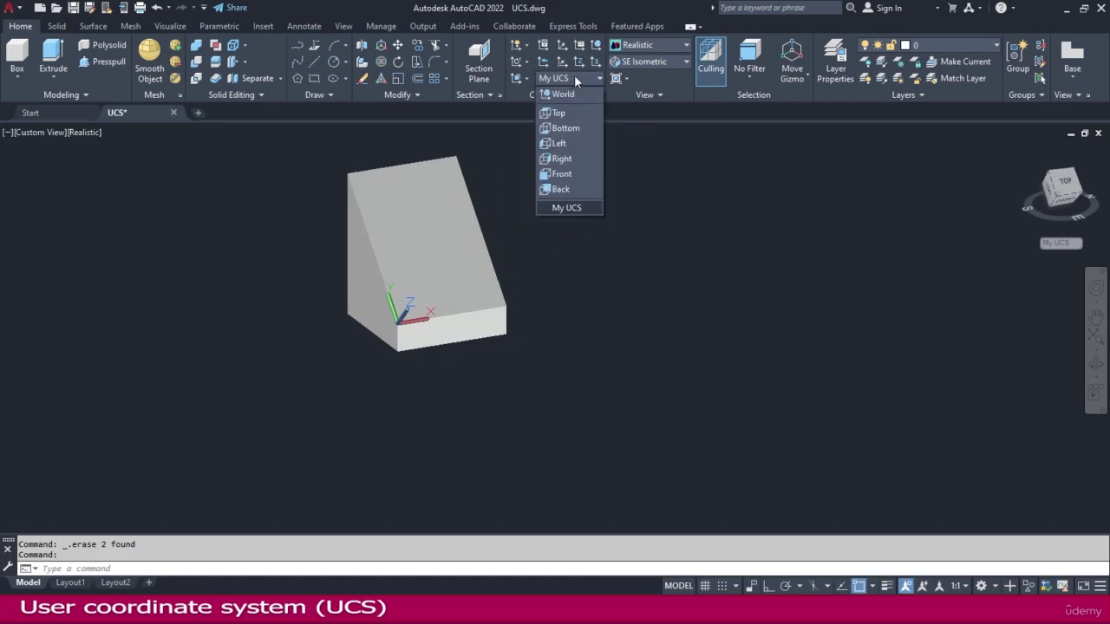
click(484, 250)
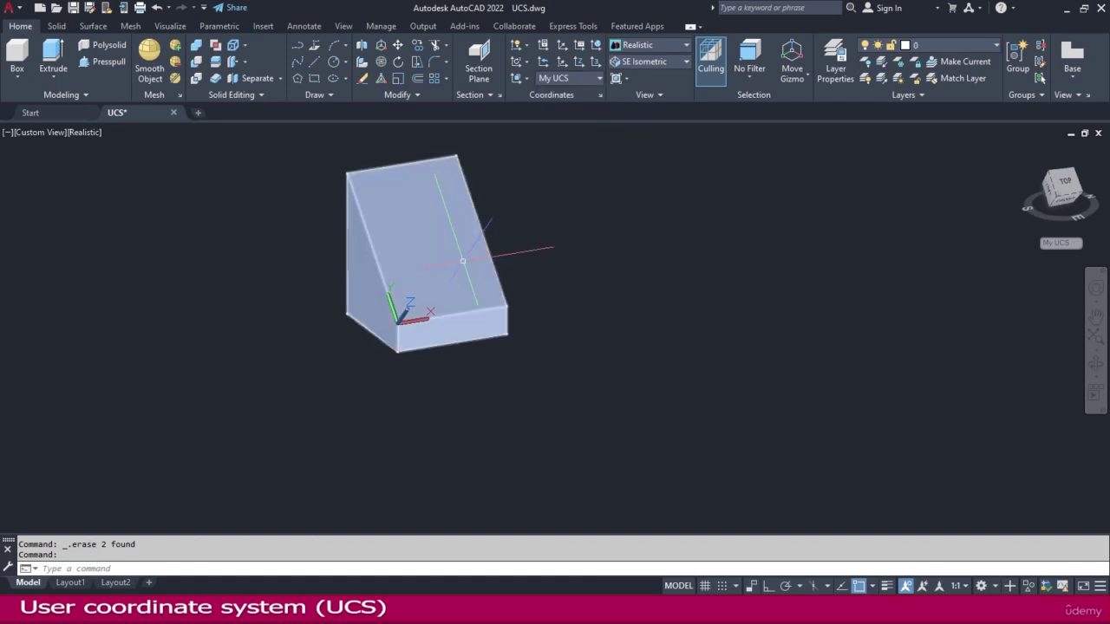
click(333, 62)
click(542, 224)
shift+middle_drag(495, 226, 741, 362)
key(Return)
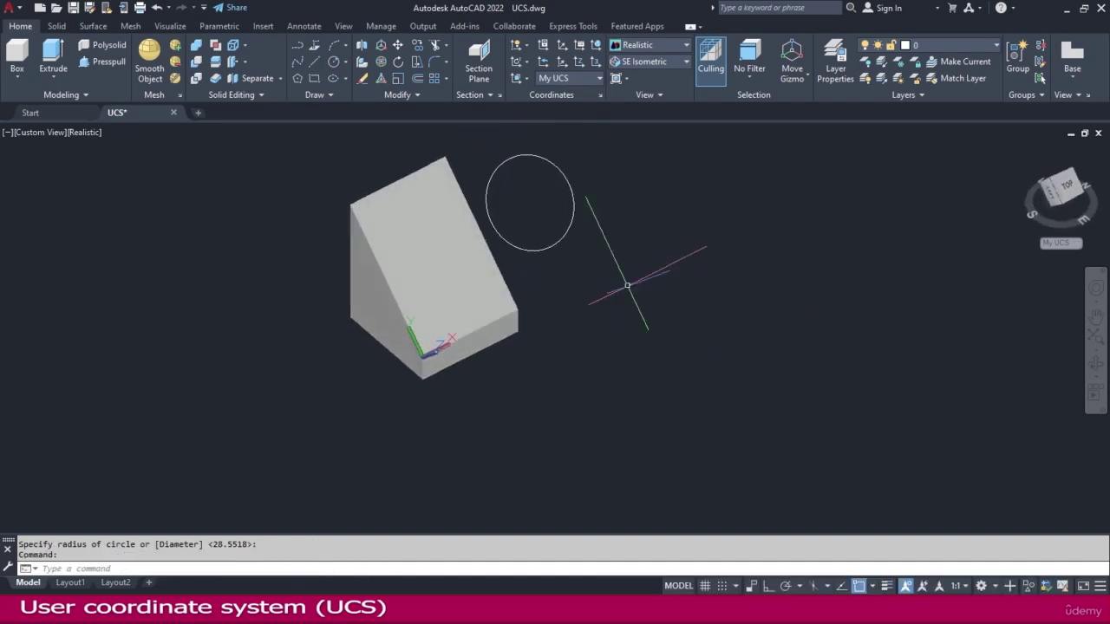
scroll(520, 178, up, 2)
shift+middle_drag(512, 194, 513, 193)
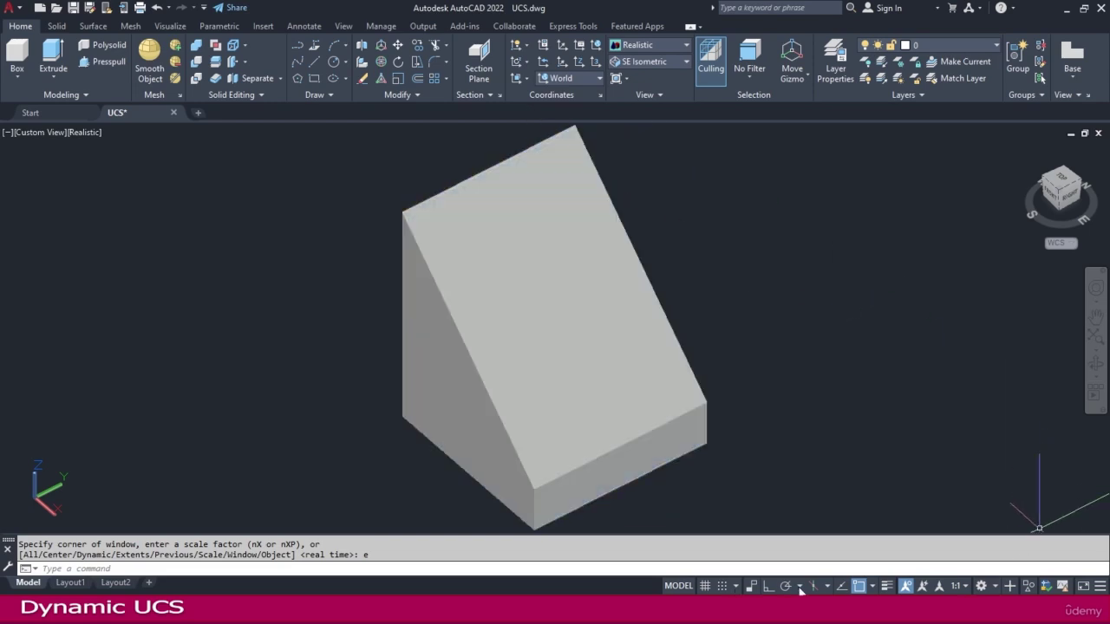
Add the Dynamic UCS toggle to the status bar and turn Dynamic UCS on
click(1100, 586)
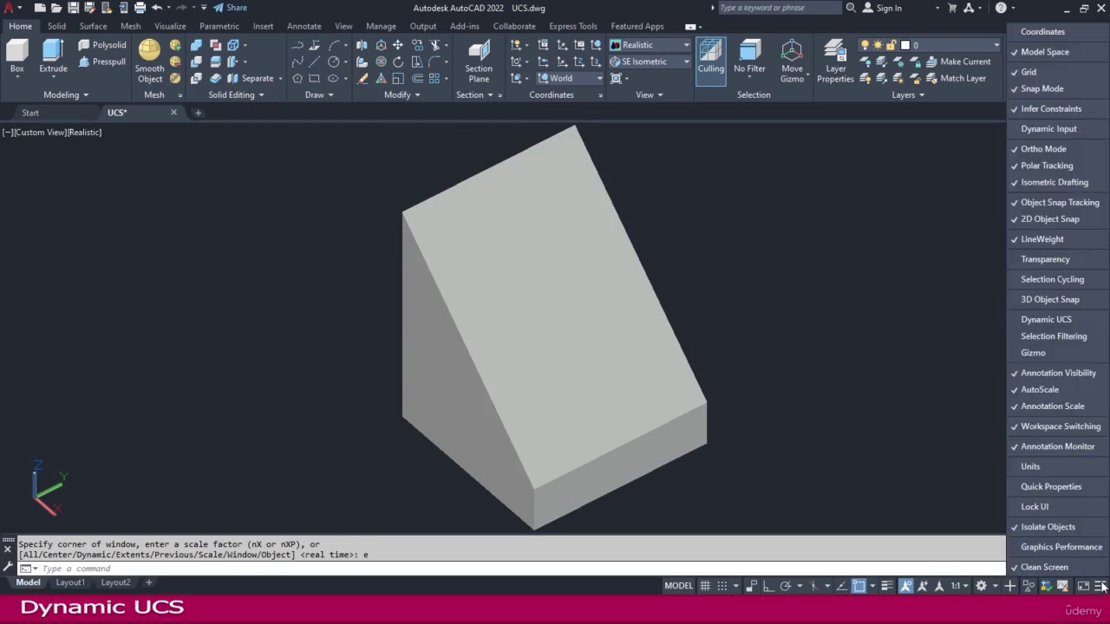
click(1055, 318)
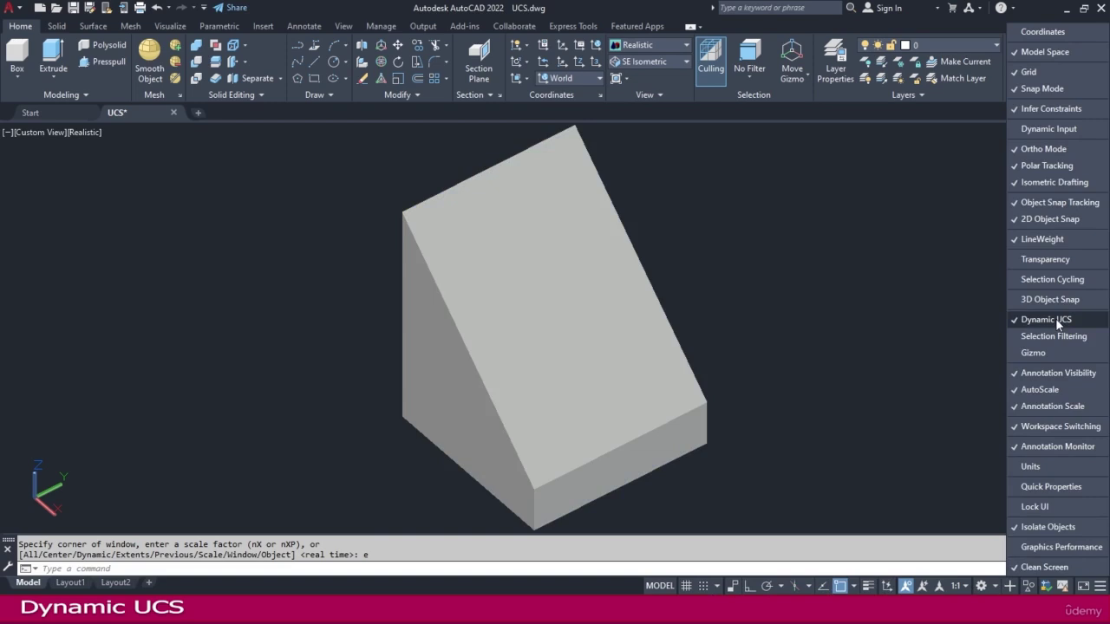
click(887, 587)
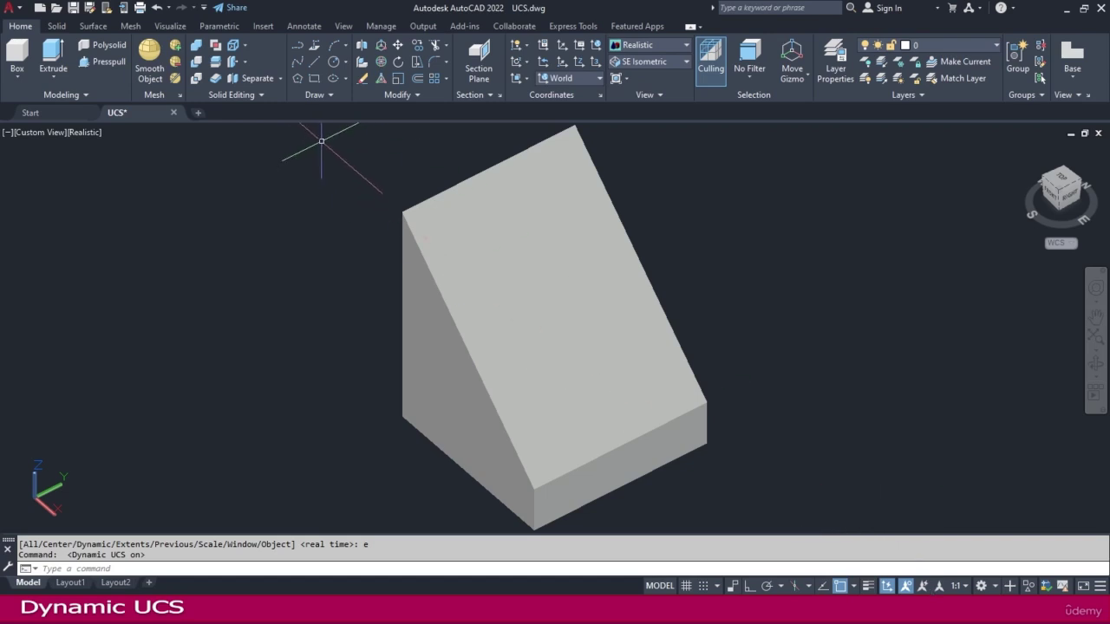
Draw a circle of about 56.8 radius on the wedge's sloped face using Dynamic UCS
click(335, 64)
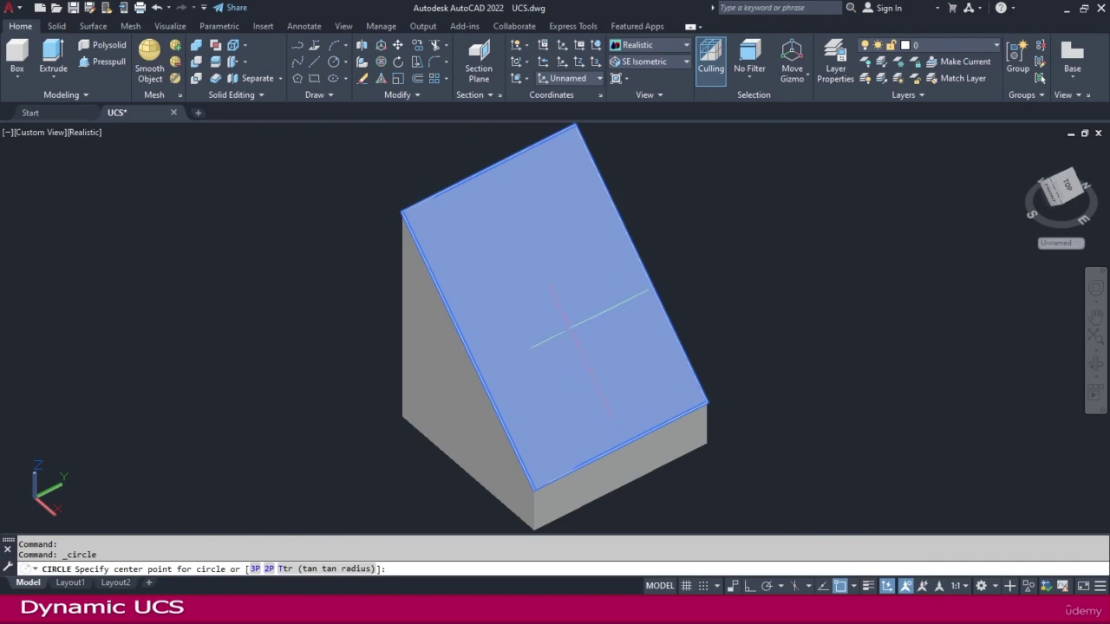
click(569, 328)
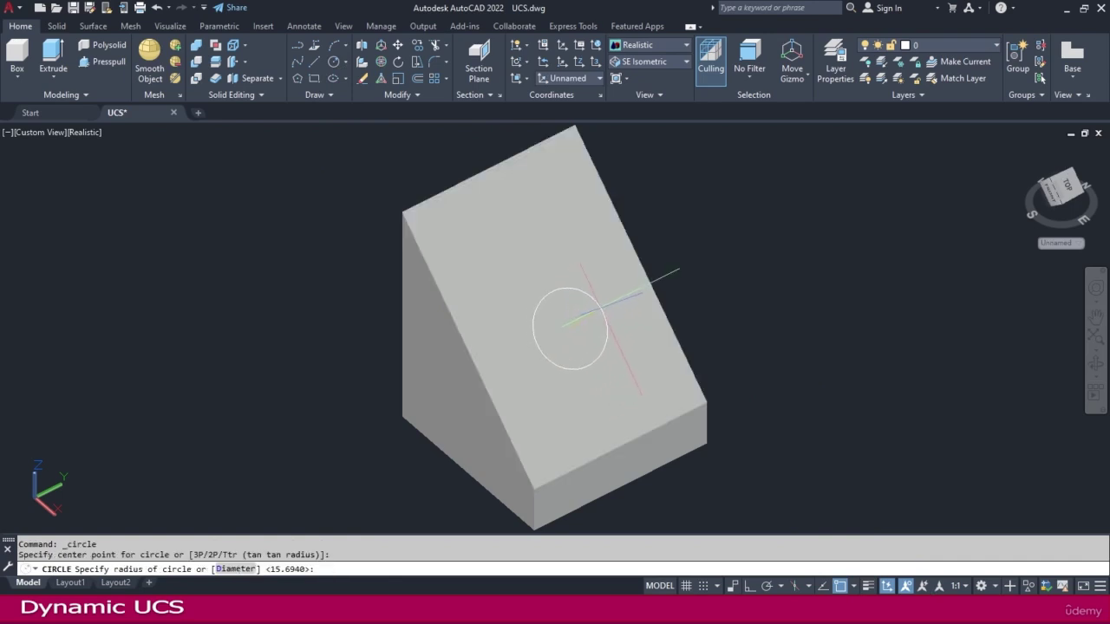
click(705, 265)
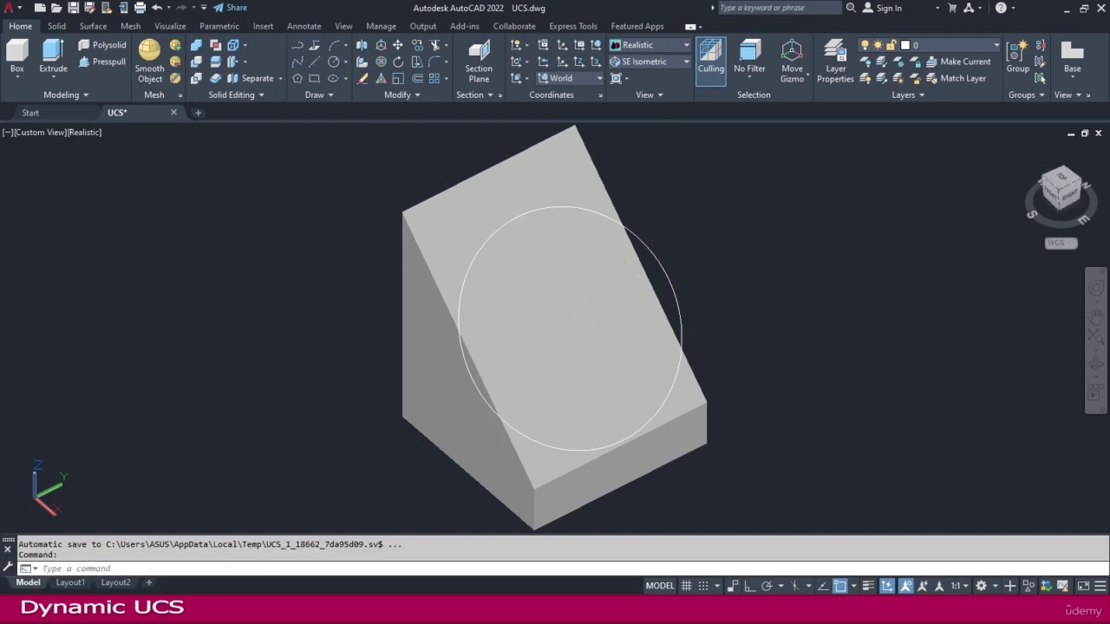
Draw a small freehand rectangle on the wedge's narrow vertical front face, extending past its far vertical edge
mouse_move(767, 403)
shift+middle_down()
mouse_move(653, 354)
mouse_move(581, 307)
mouse_move(771, 386)
shift+middle_up()
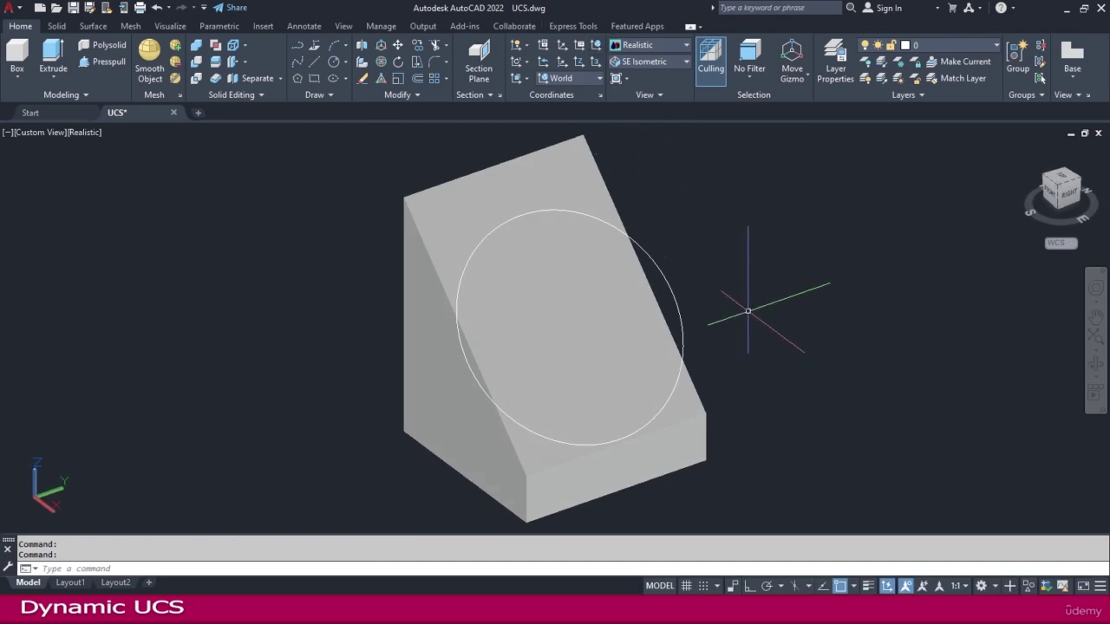
shift+middle_drag(743, 317, 730, 316)
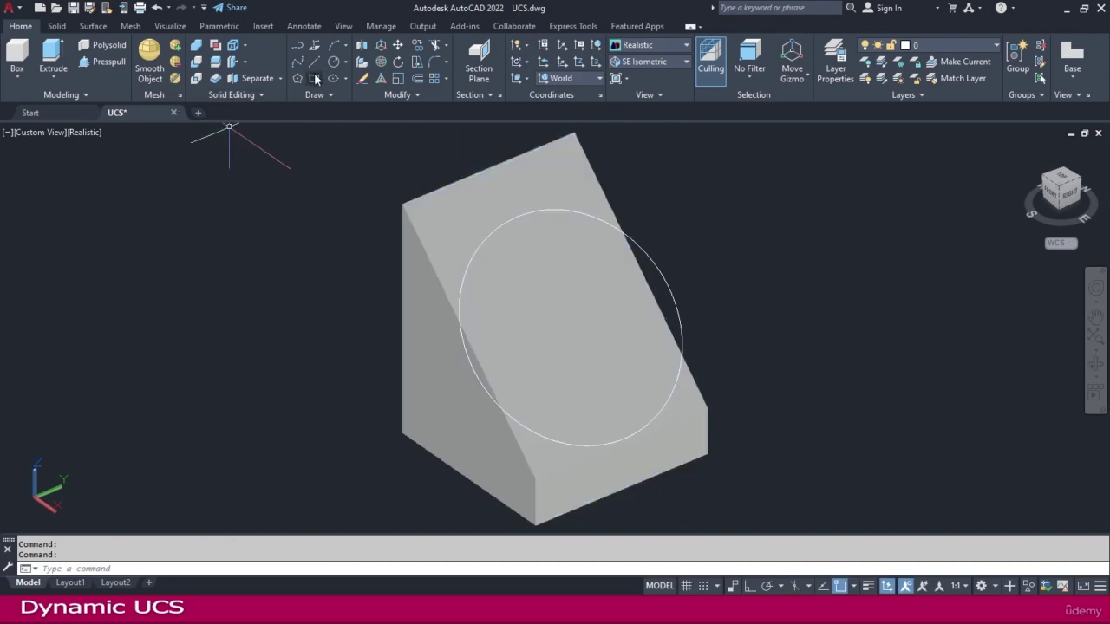
click(314, 79)
scroll(743, 461, up, 2)
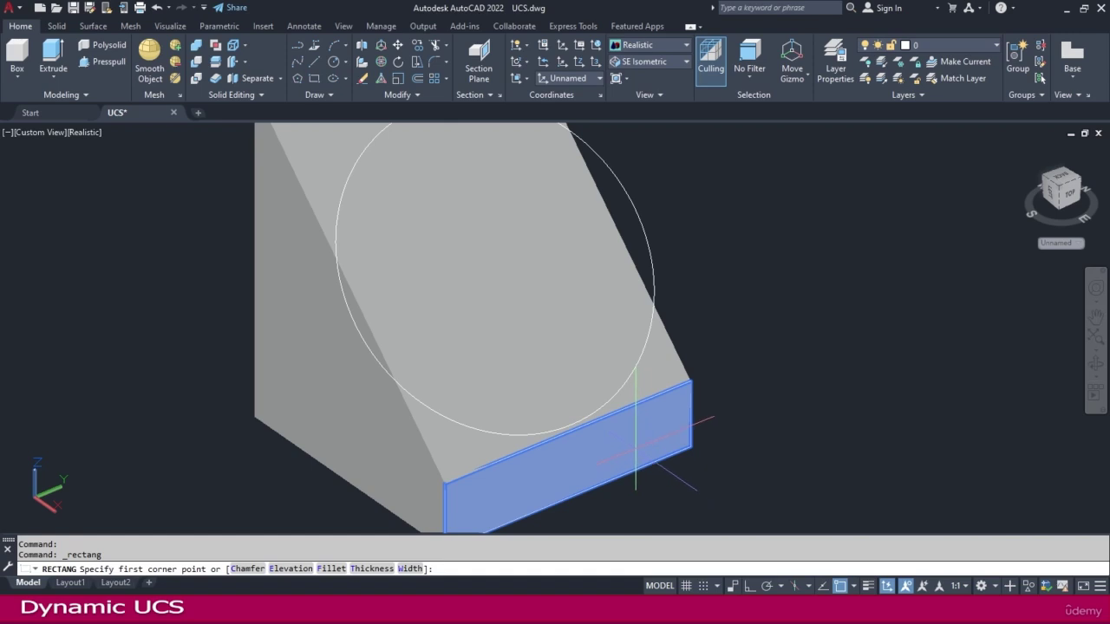
click(637, 441)
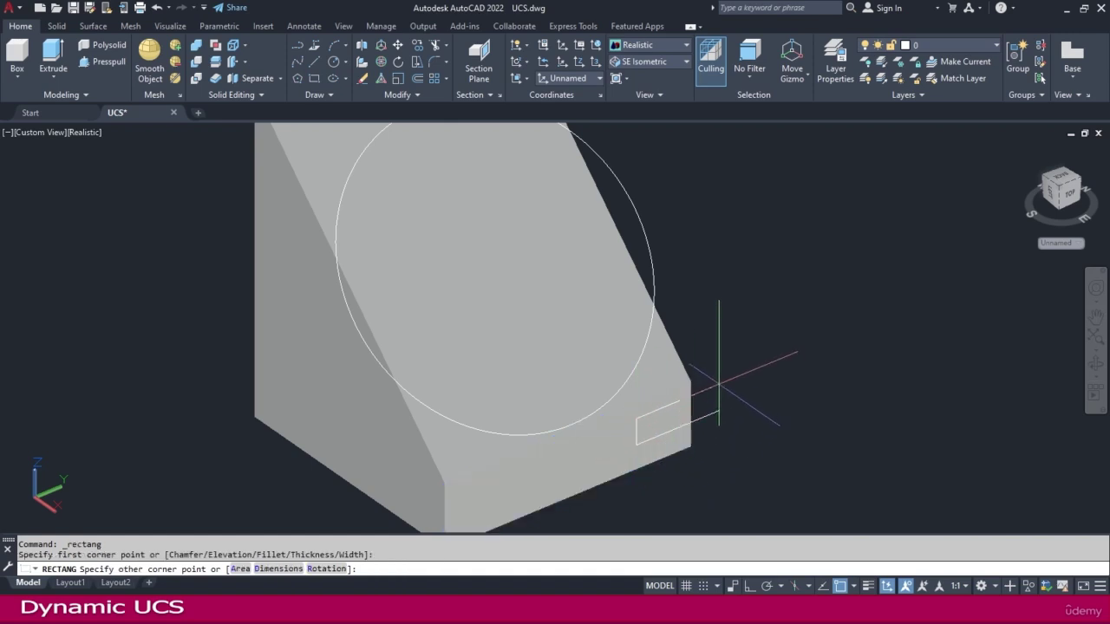
shift+middle_drag(712, 406, 747, 422)
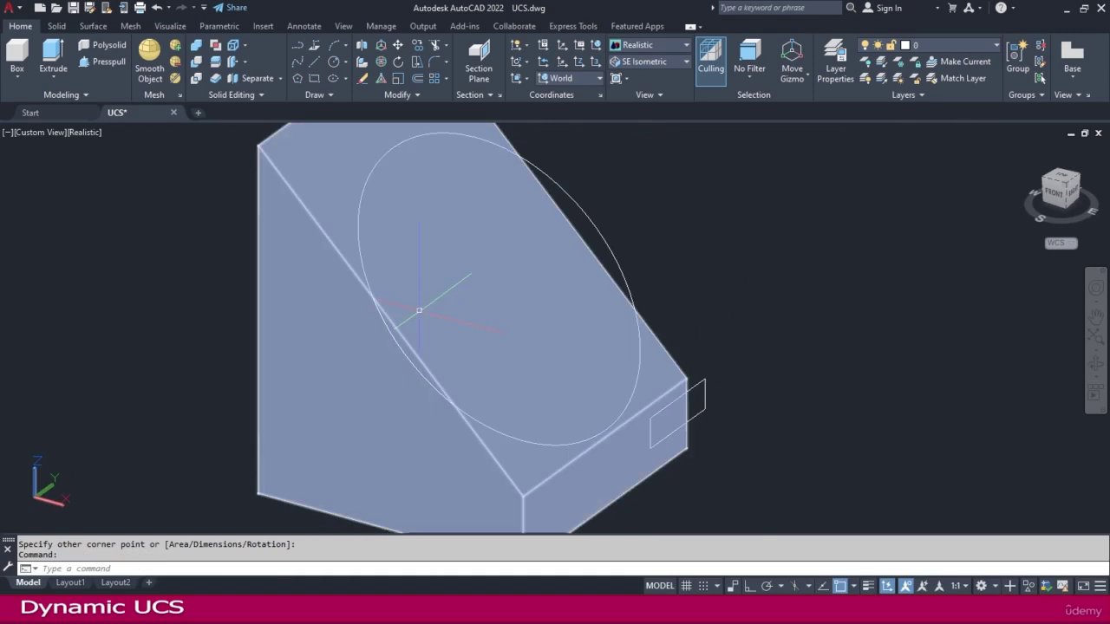
Draw a freehand circle on the wedge's triangular side face, reaching slightly past its tall vertical edge
click(333, 62)
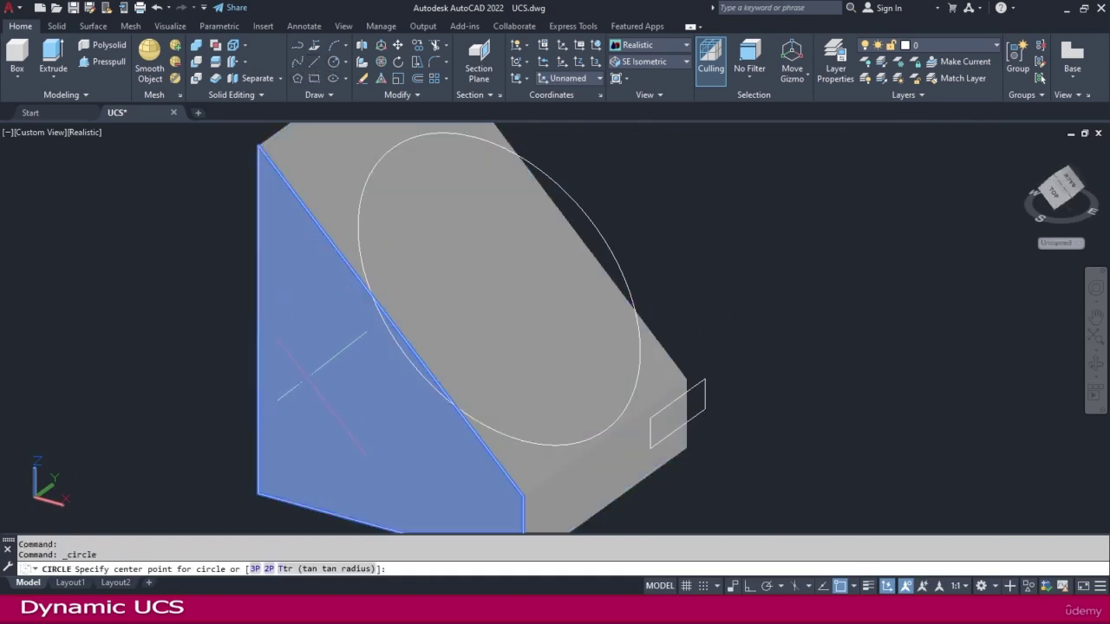
click(322, 381)
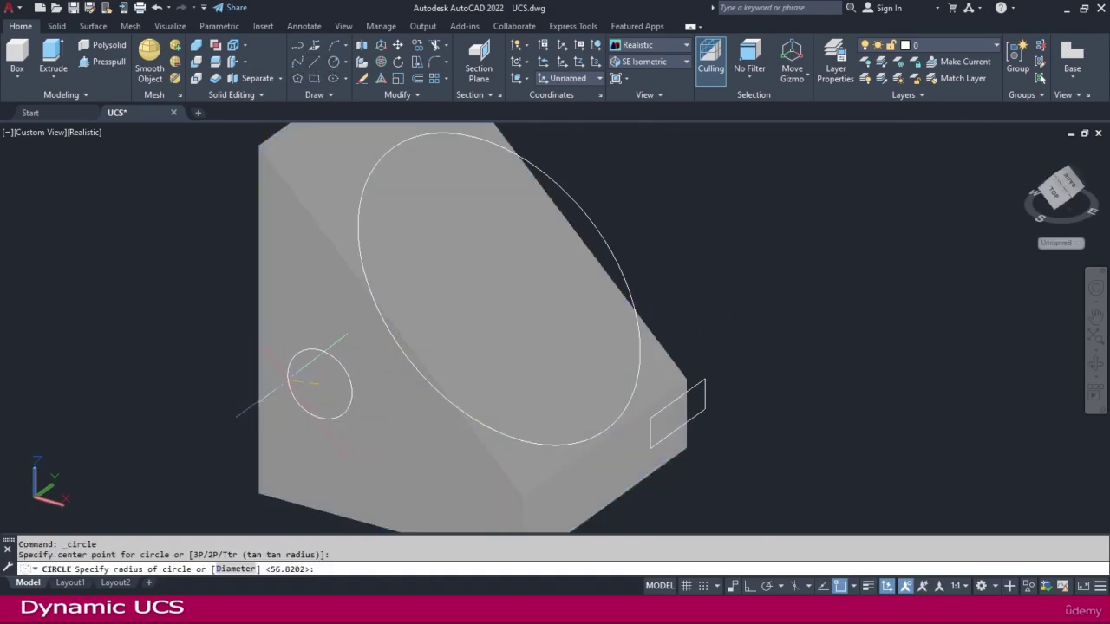
shift+middle_drag(272, 371, 304, 375)
scroll(304, 375, down, 2)
middle_drag(332, 337, 400, 362)
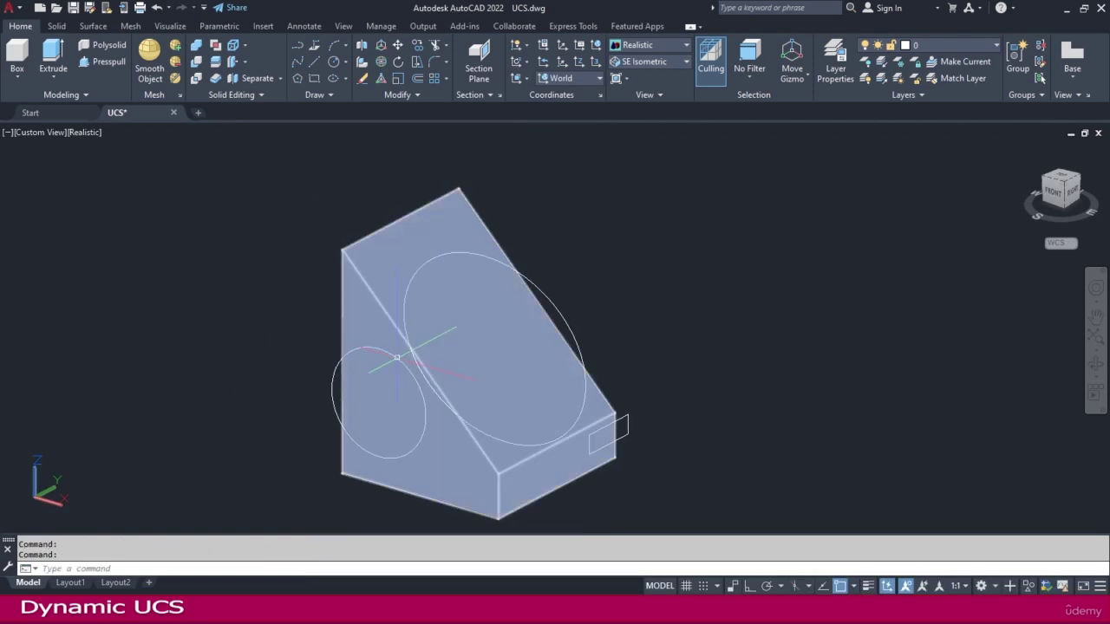